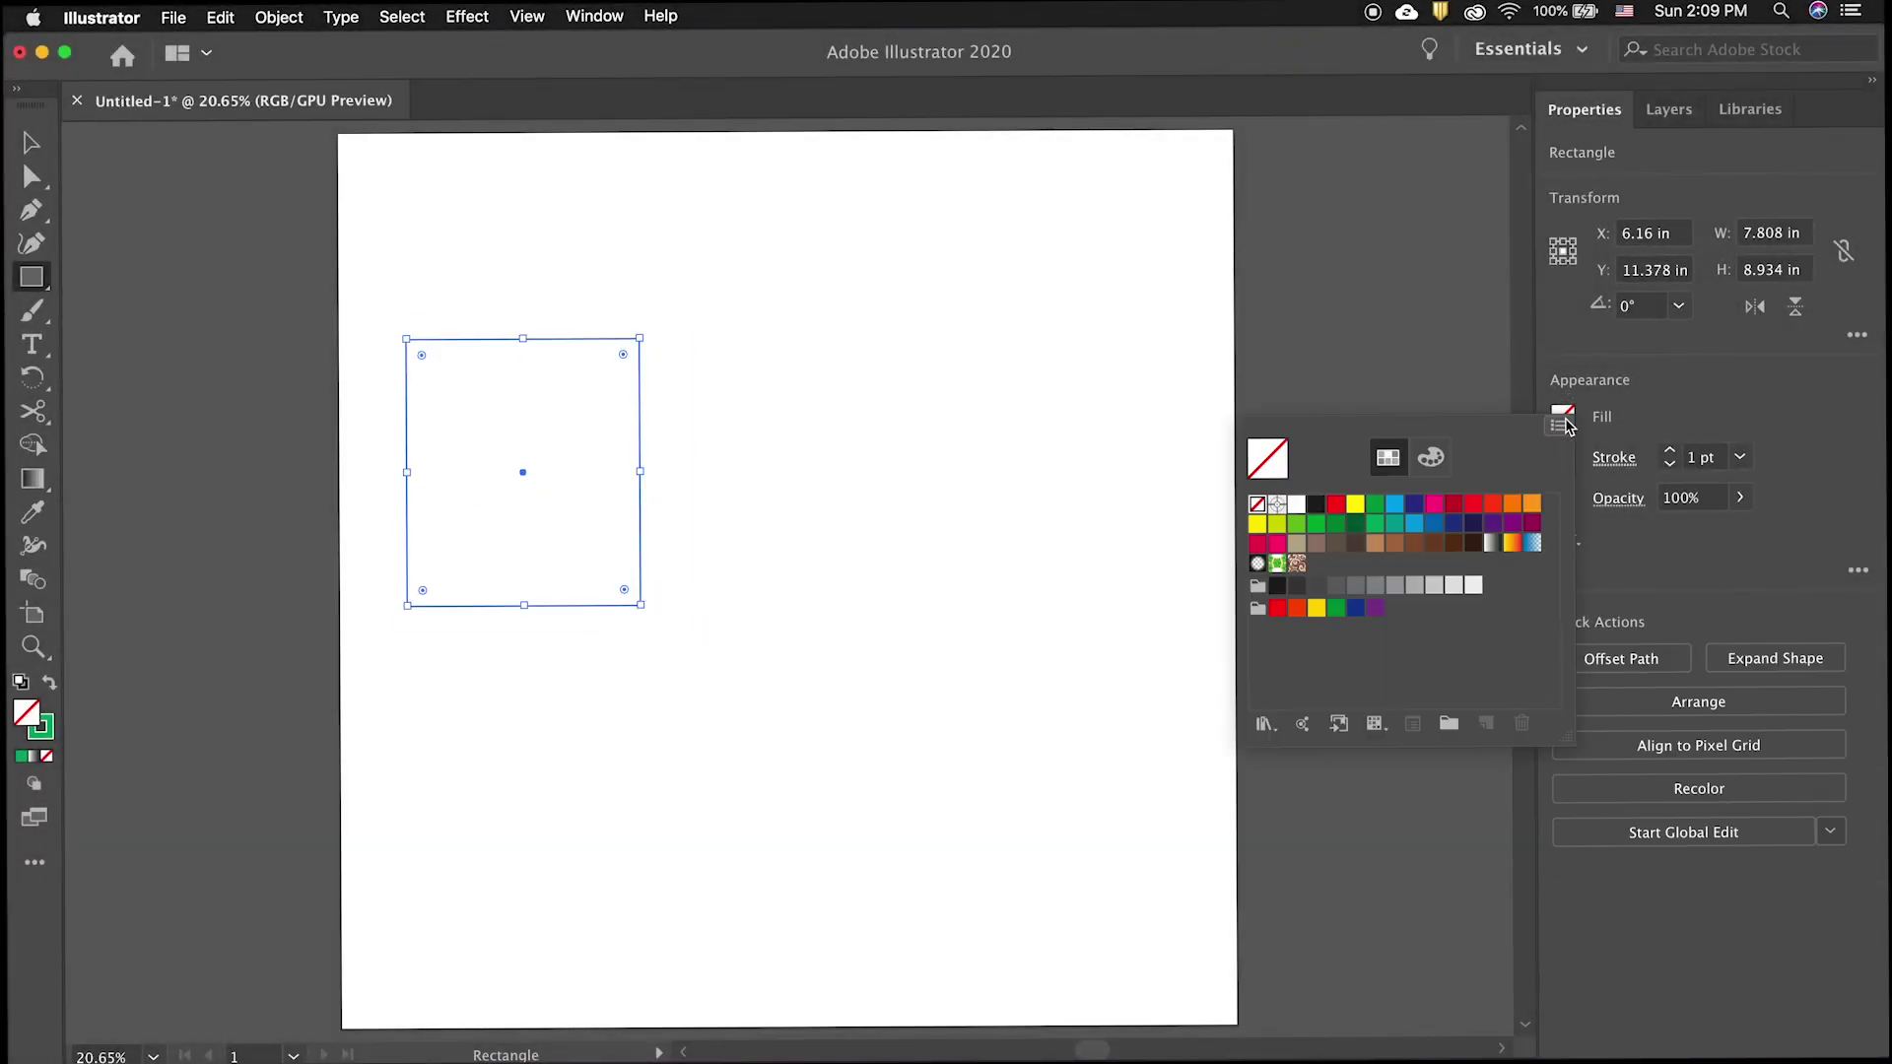
# - Fill the rectangle with light blue and remove its stroke
pyautogui.click(1393, 507)
pyautogui.click(1564, 457)
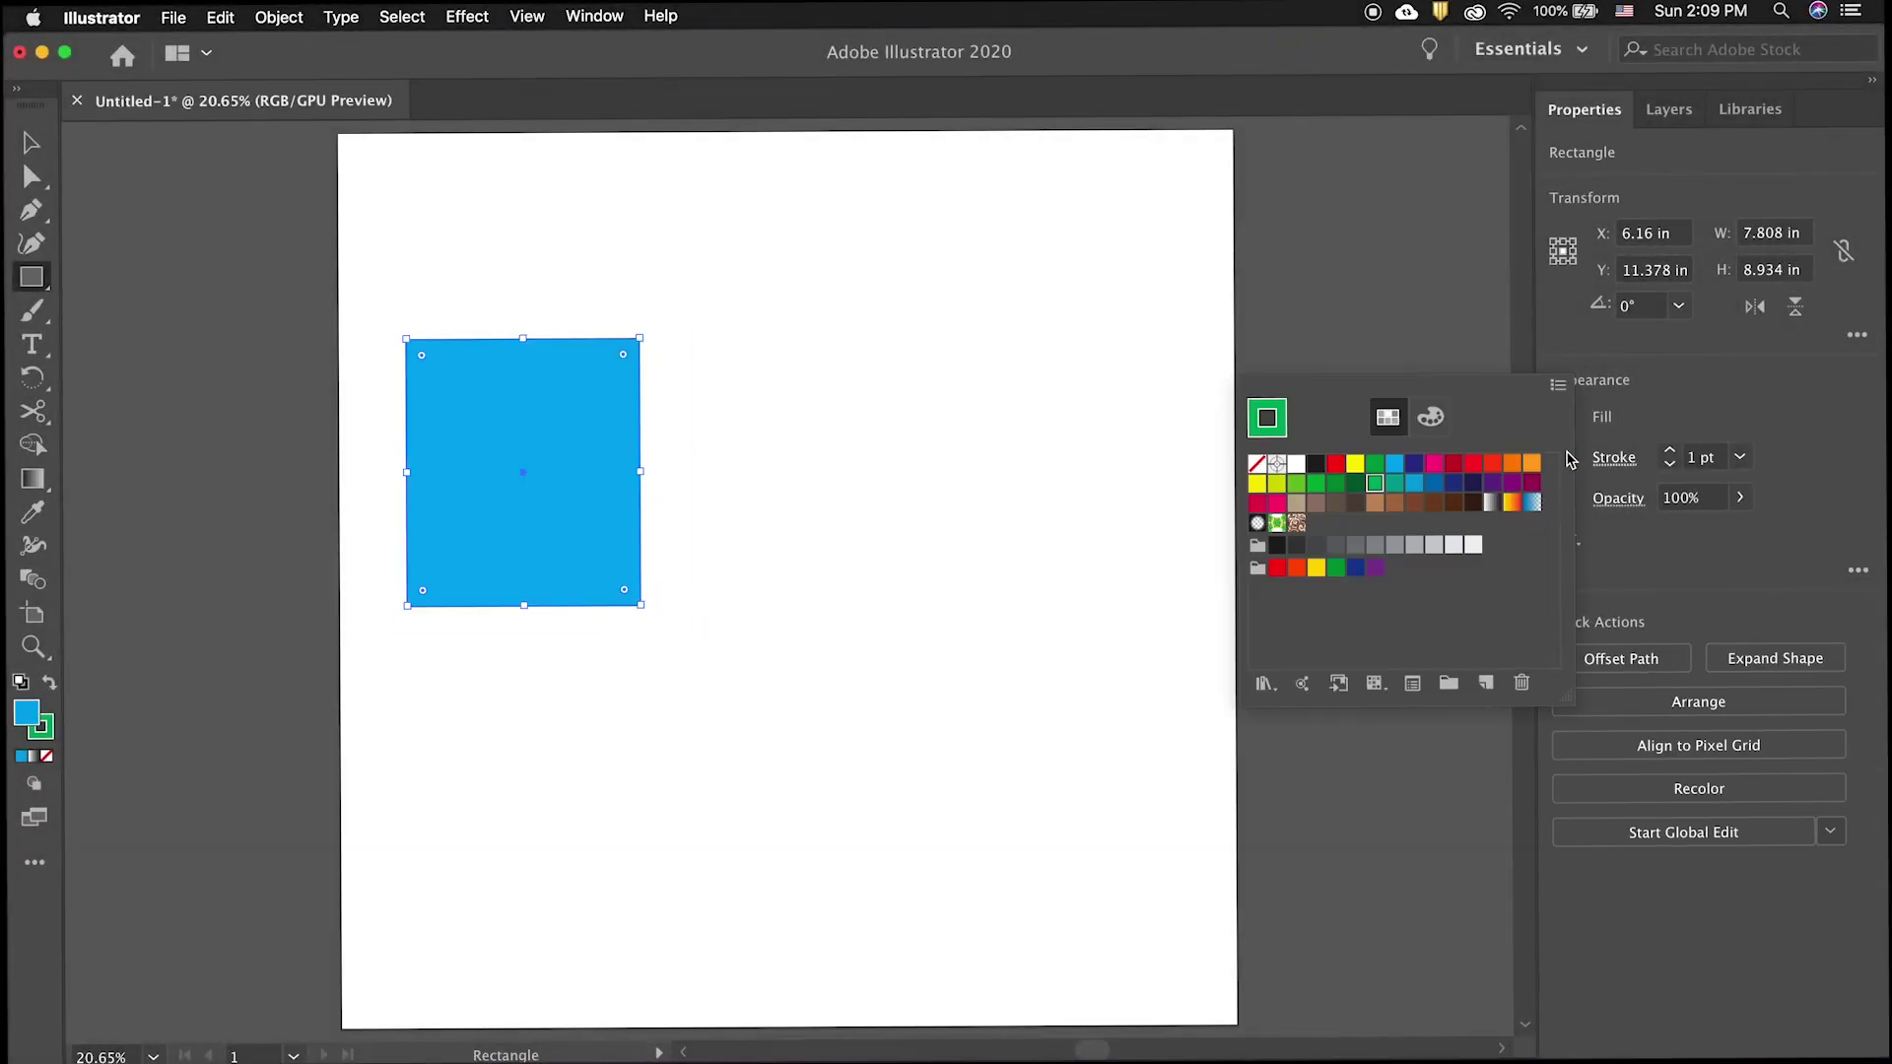
pyautogui.click(1257, 464)
# - Draw a circle about 6.9 in across to the lower right of the rectangle and fill it with dark red
pyautogui.click(49, 276)
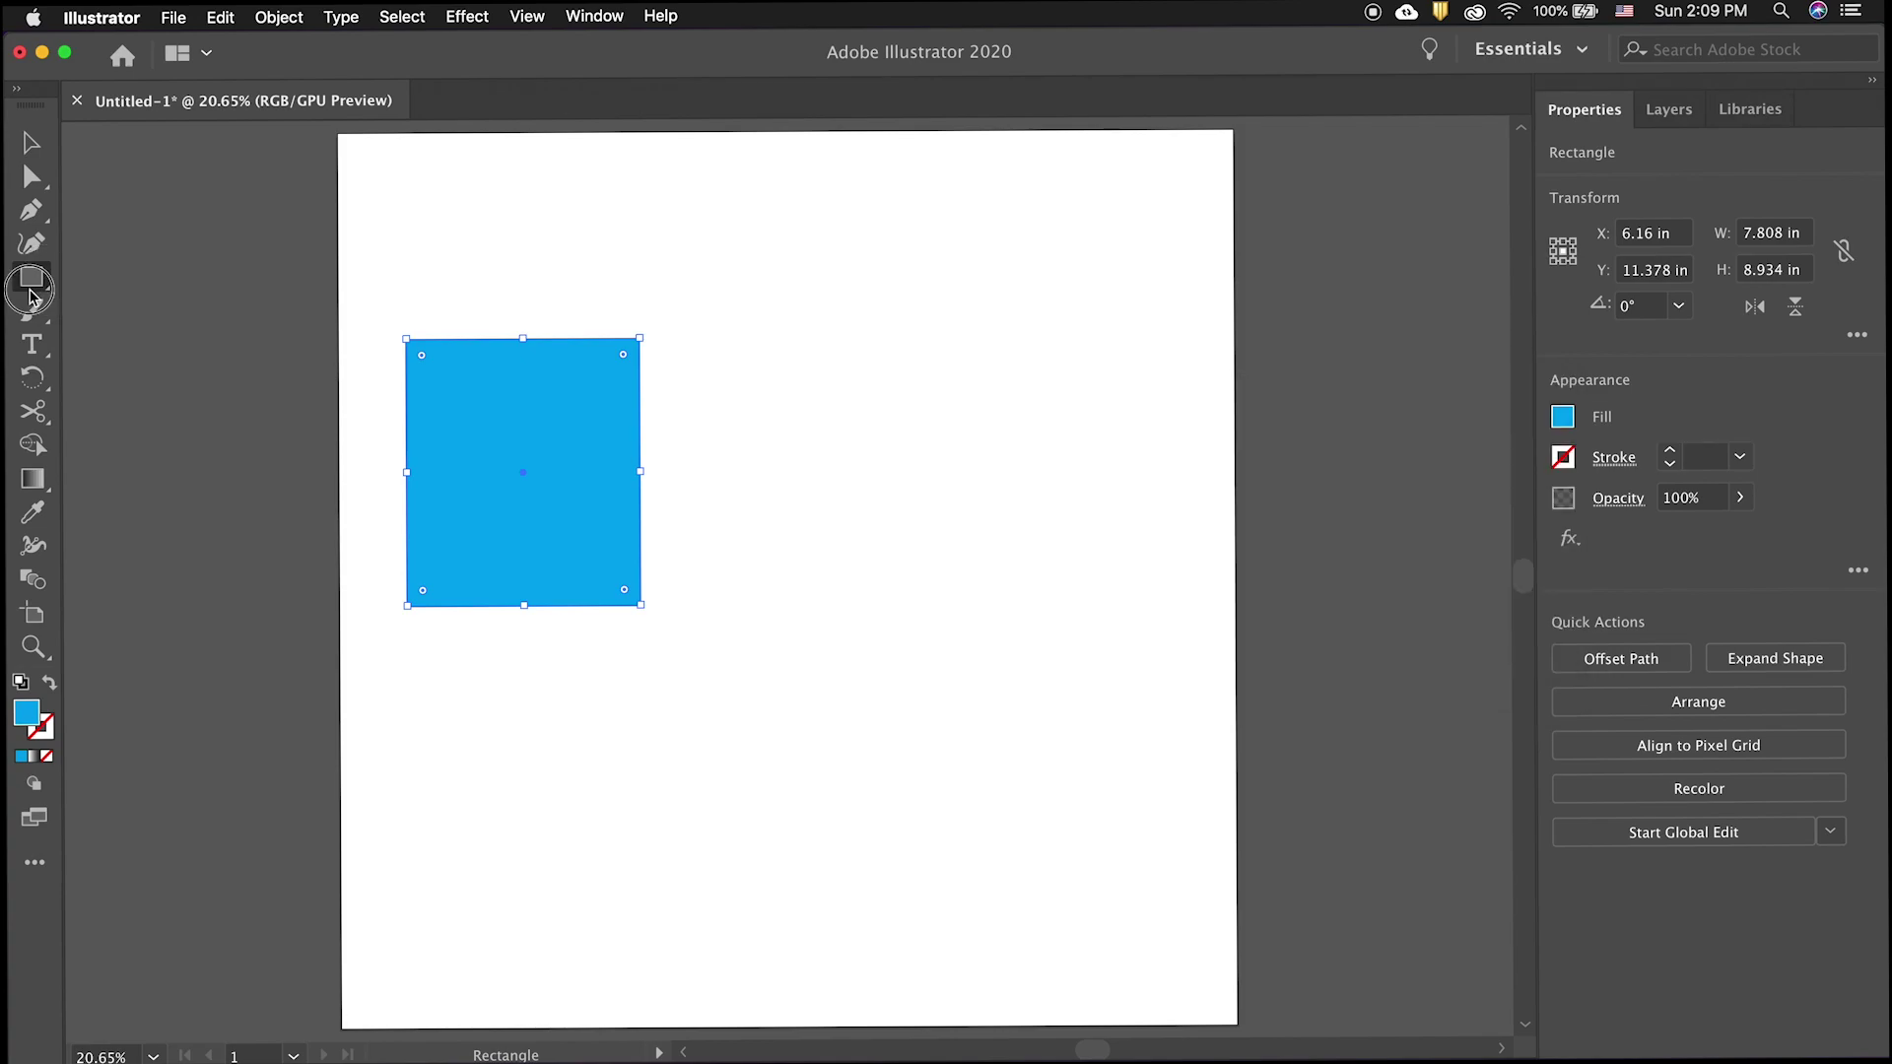
pyautogui.moveTo(50, 277); pyautogui.dragTo(66, 322)
pyautogui.moveTo(871, 559); pyautogui.dragTo(1037, 769)
pyautogui.click(1561, 418)
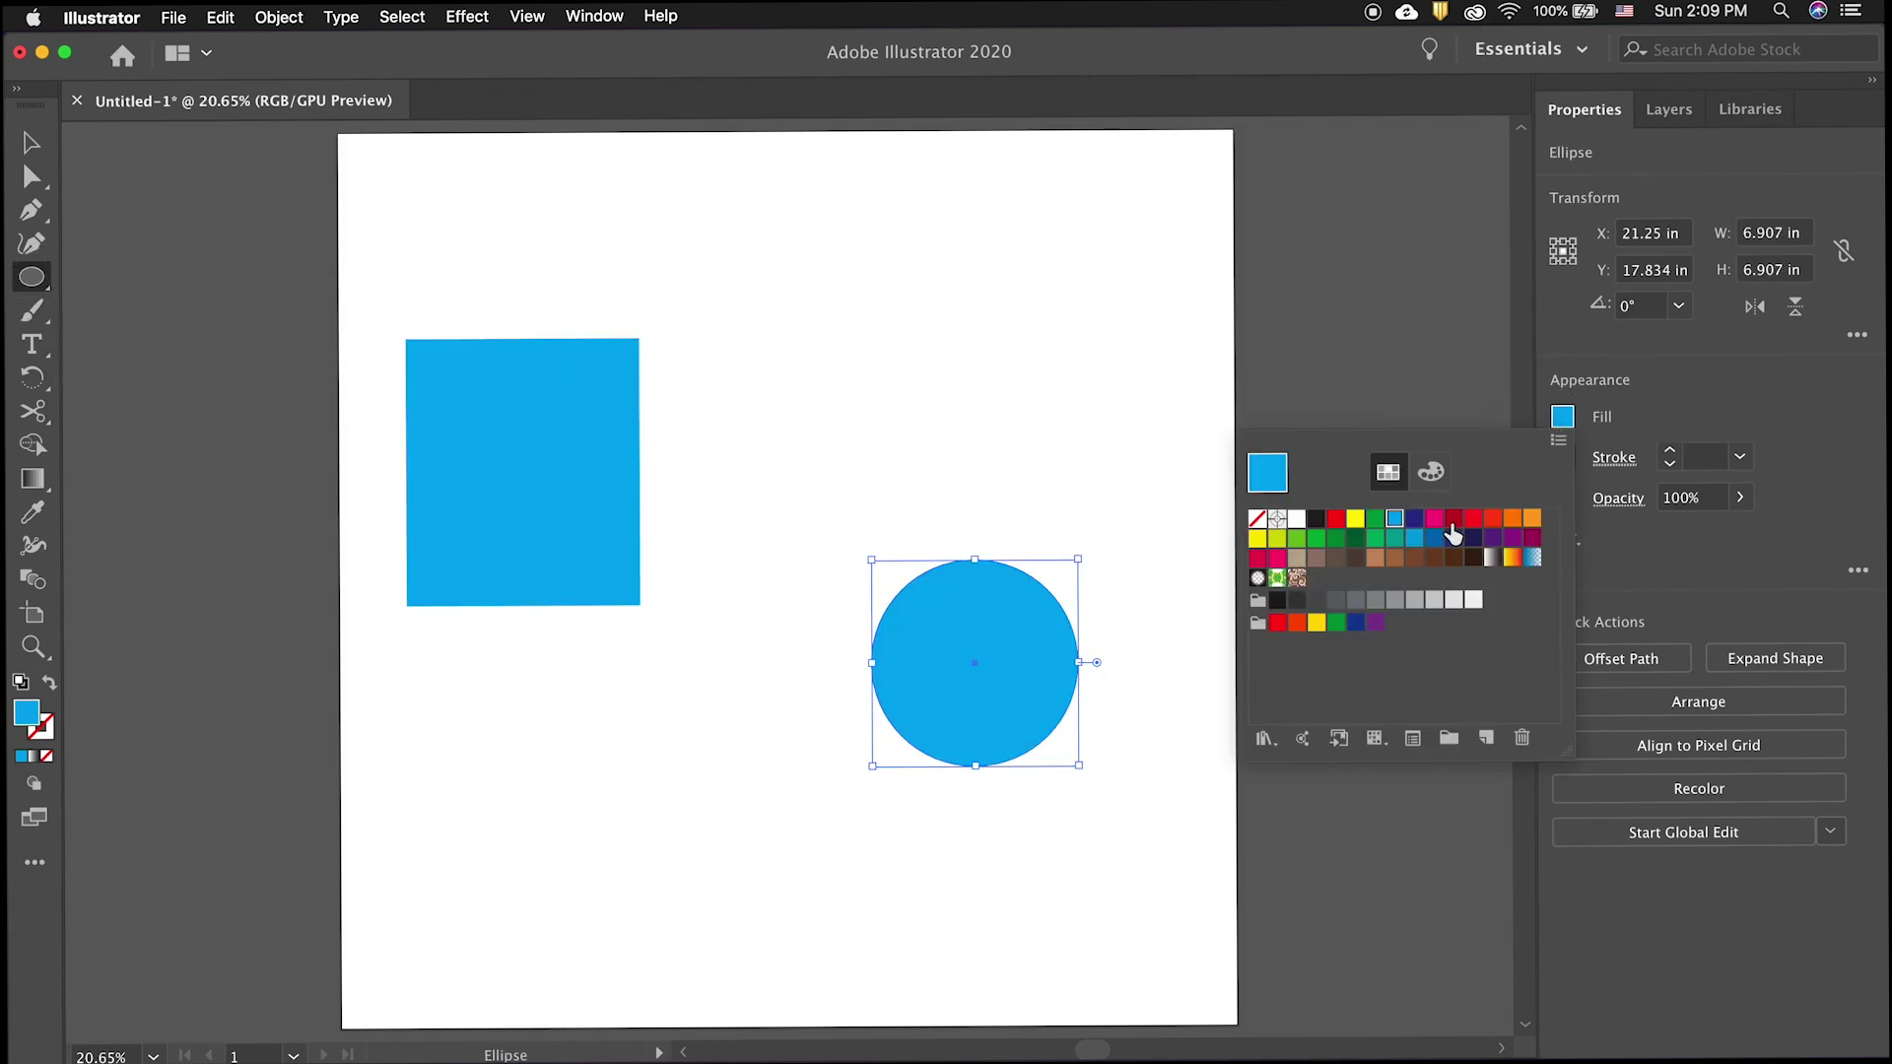
pyautogui.click(1452, 533)
# - Blend the blue rectangle with the red circle, spacing the blend by 2 specified steps
pyautogui.press('w')
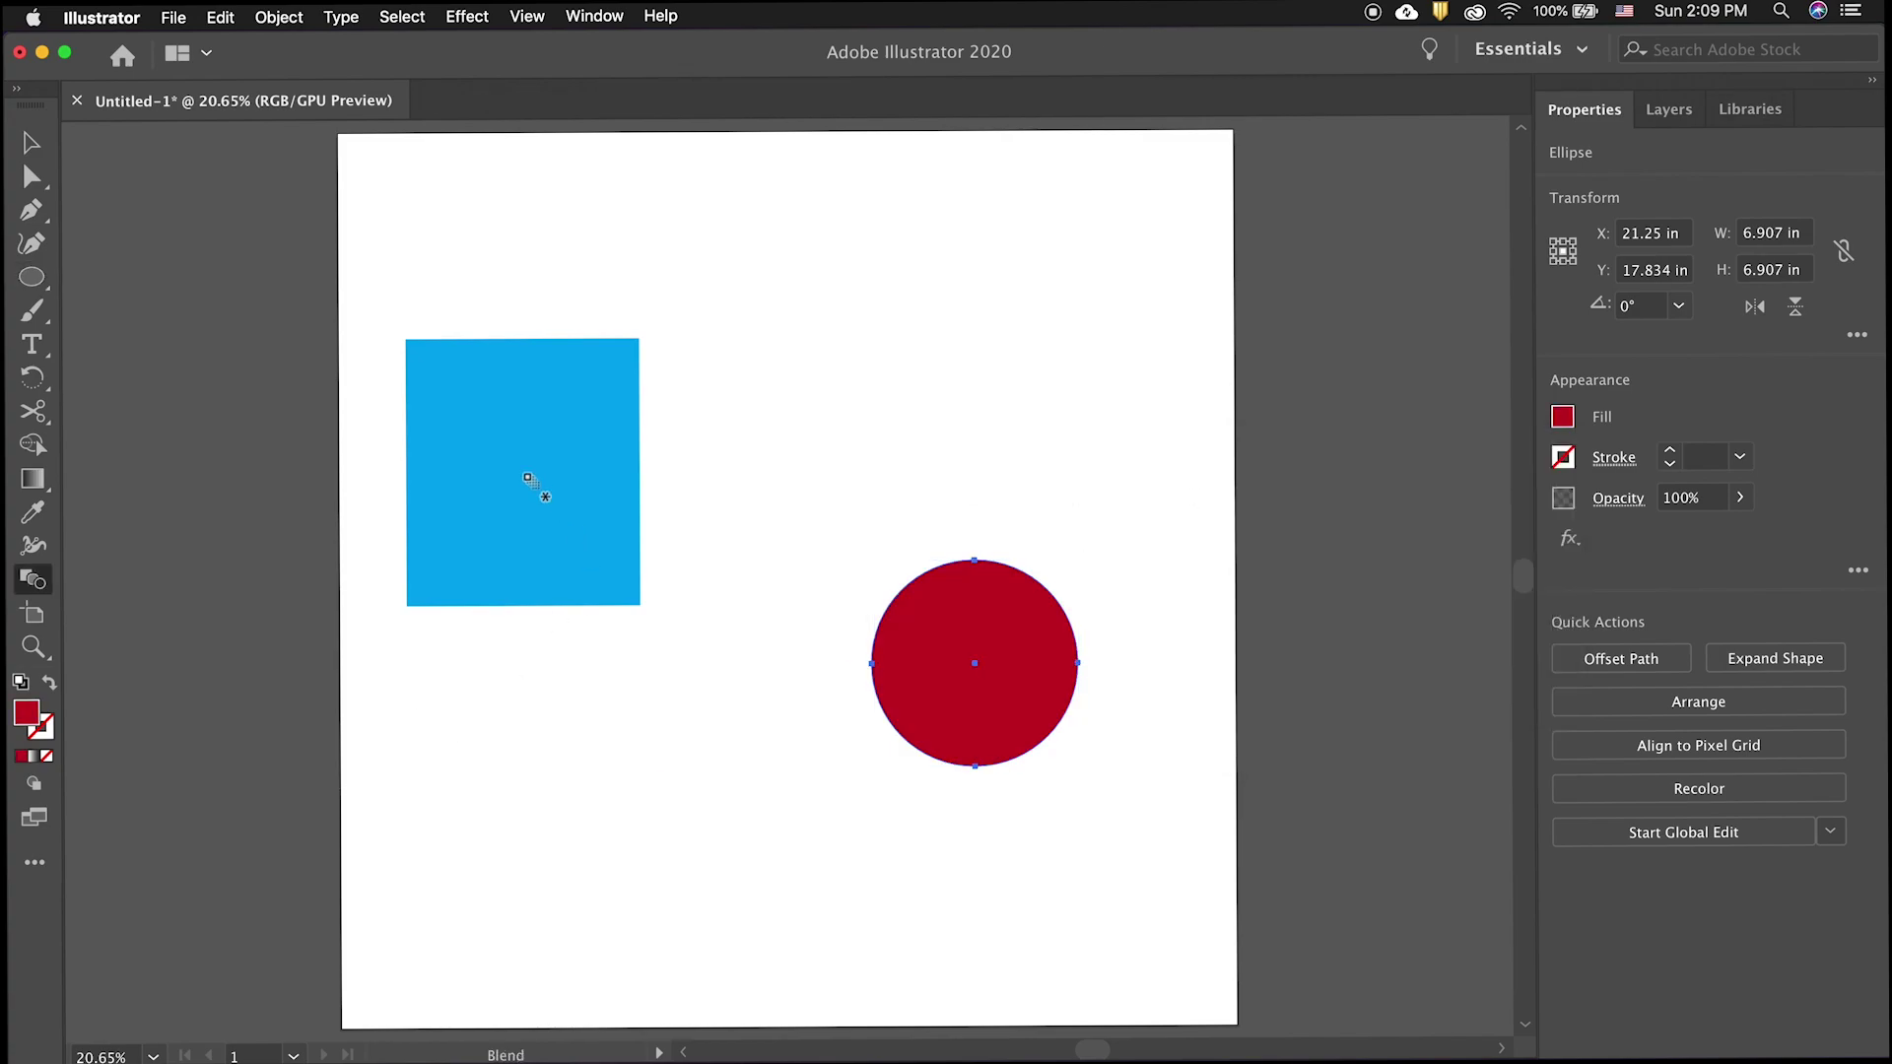
pyautogui.click(978, 618)
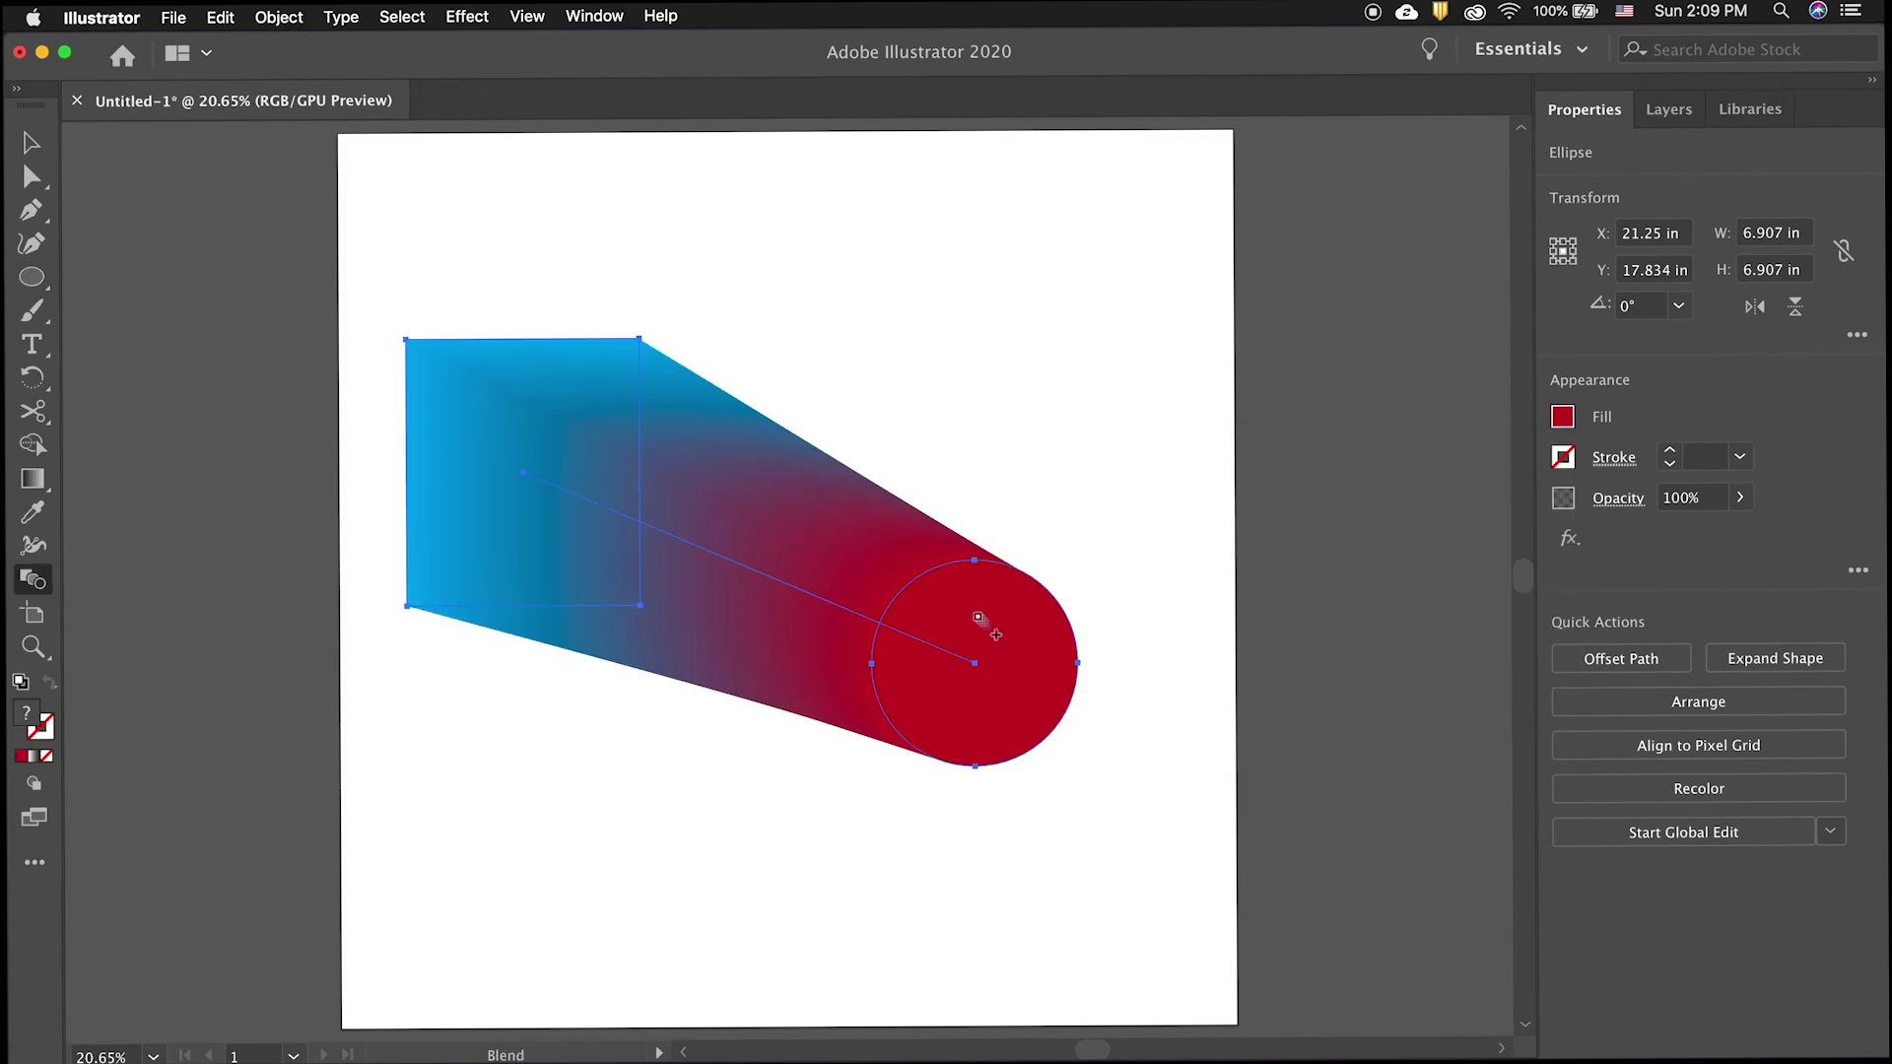
pyautogui.press('Return')
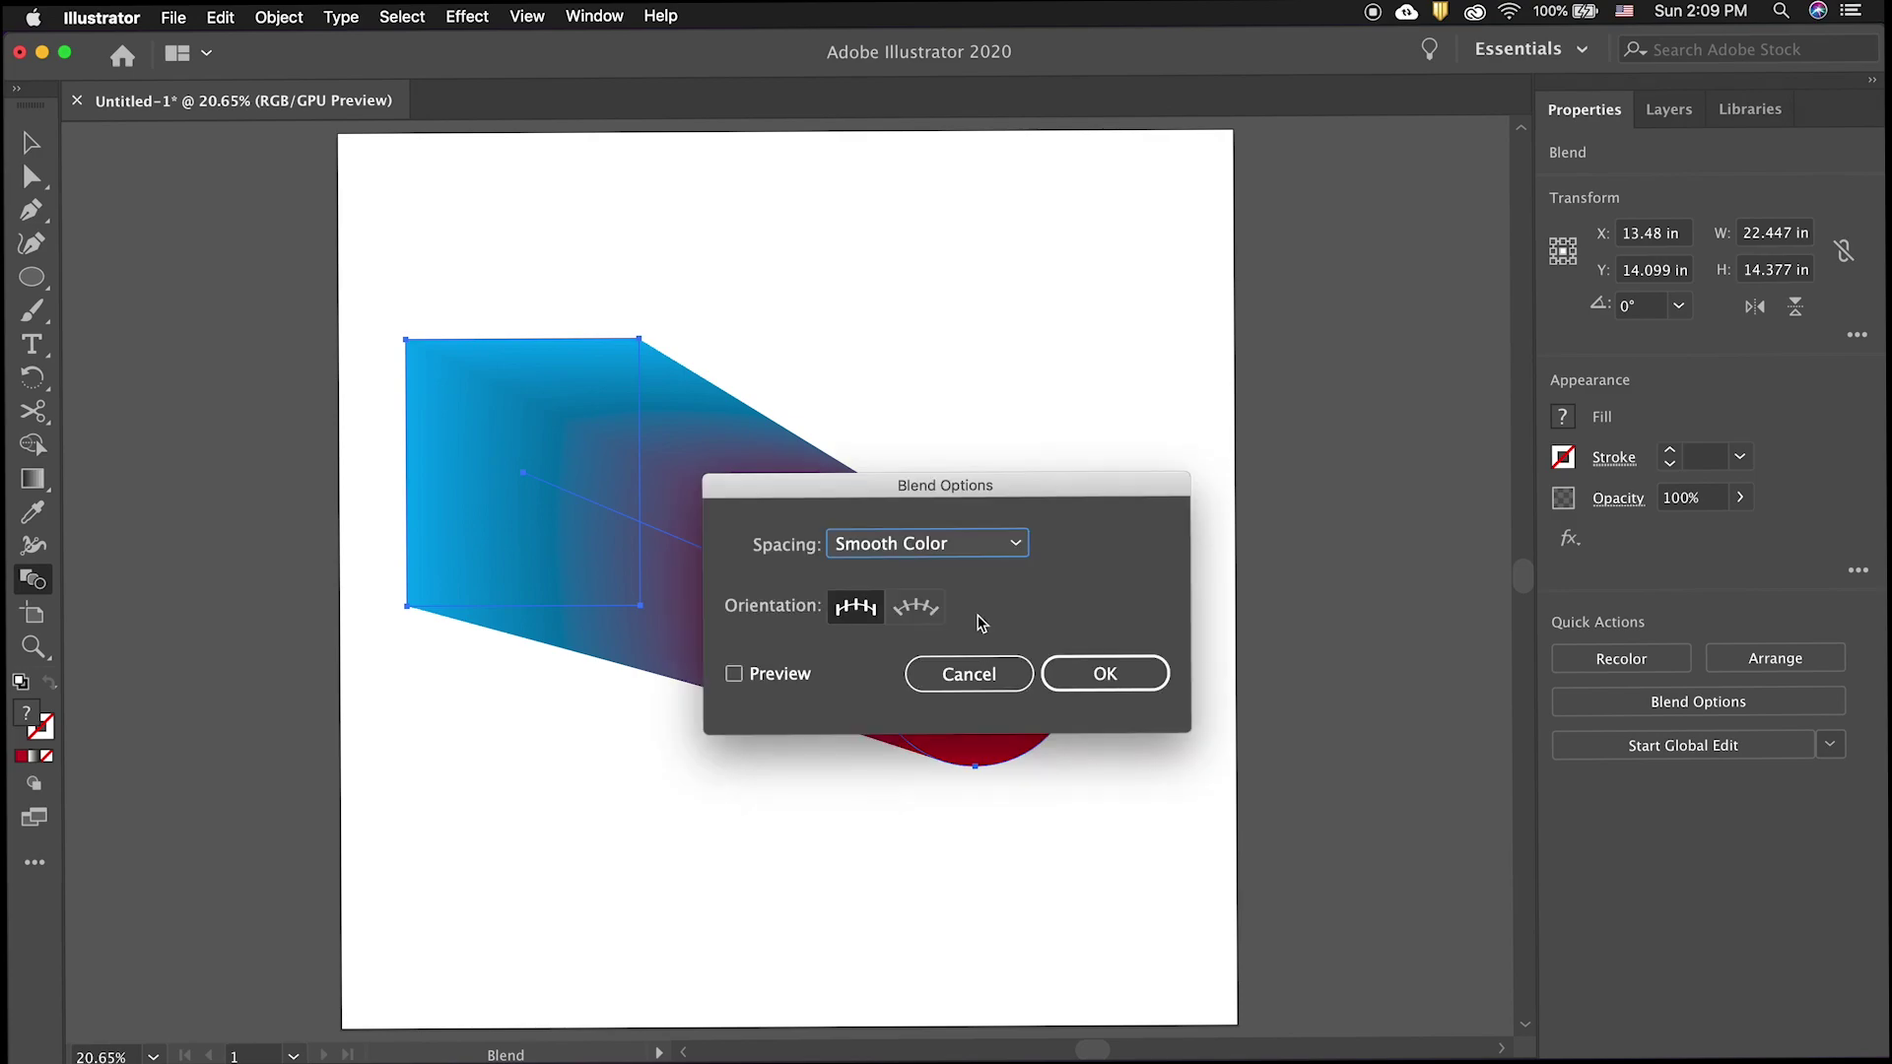
pyautogui.click(1019, 548)
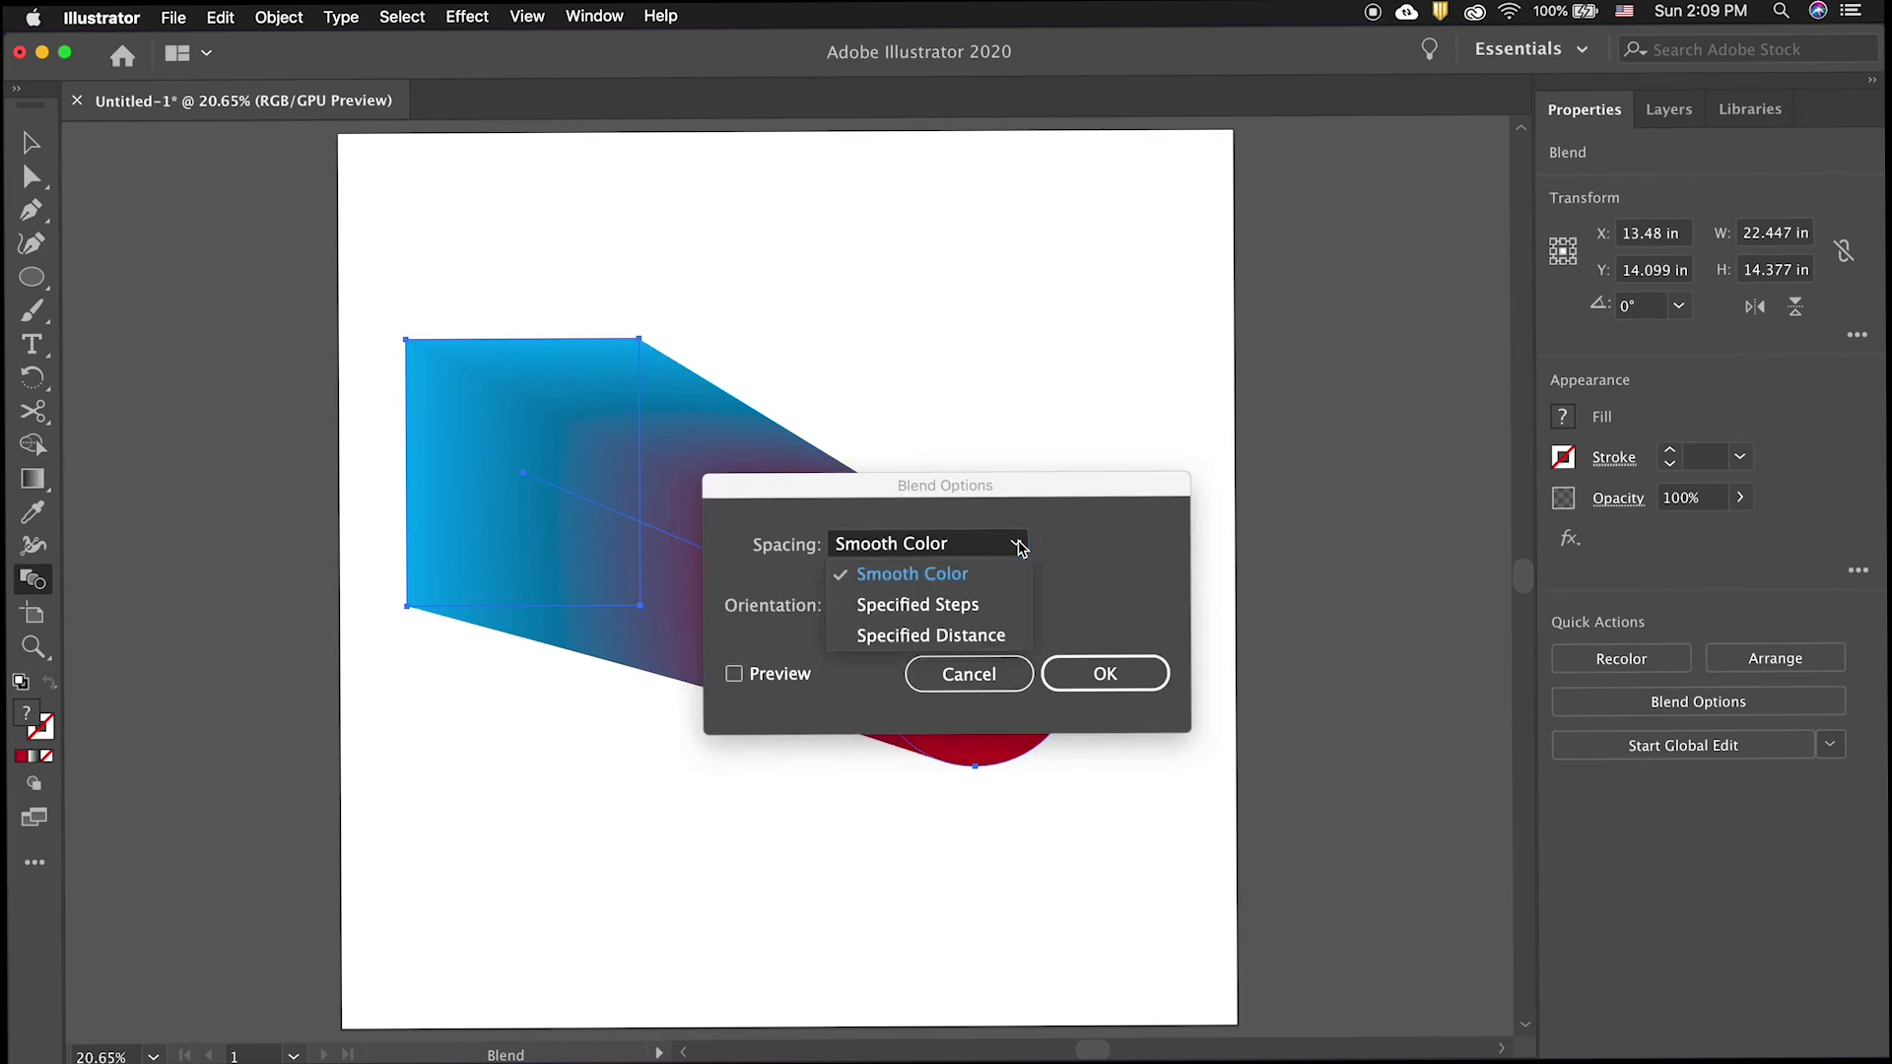
pyautogui.click(988, 606)
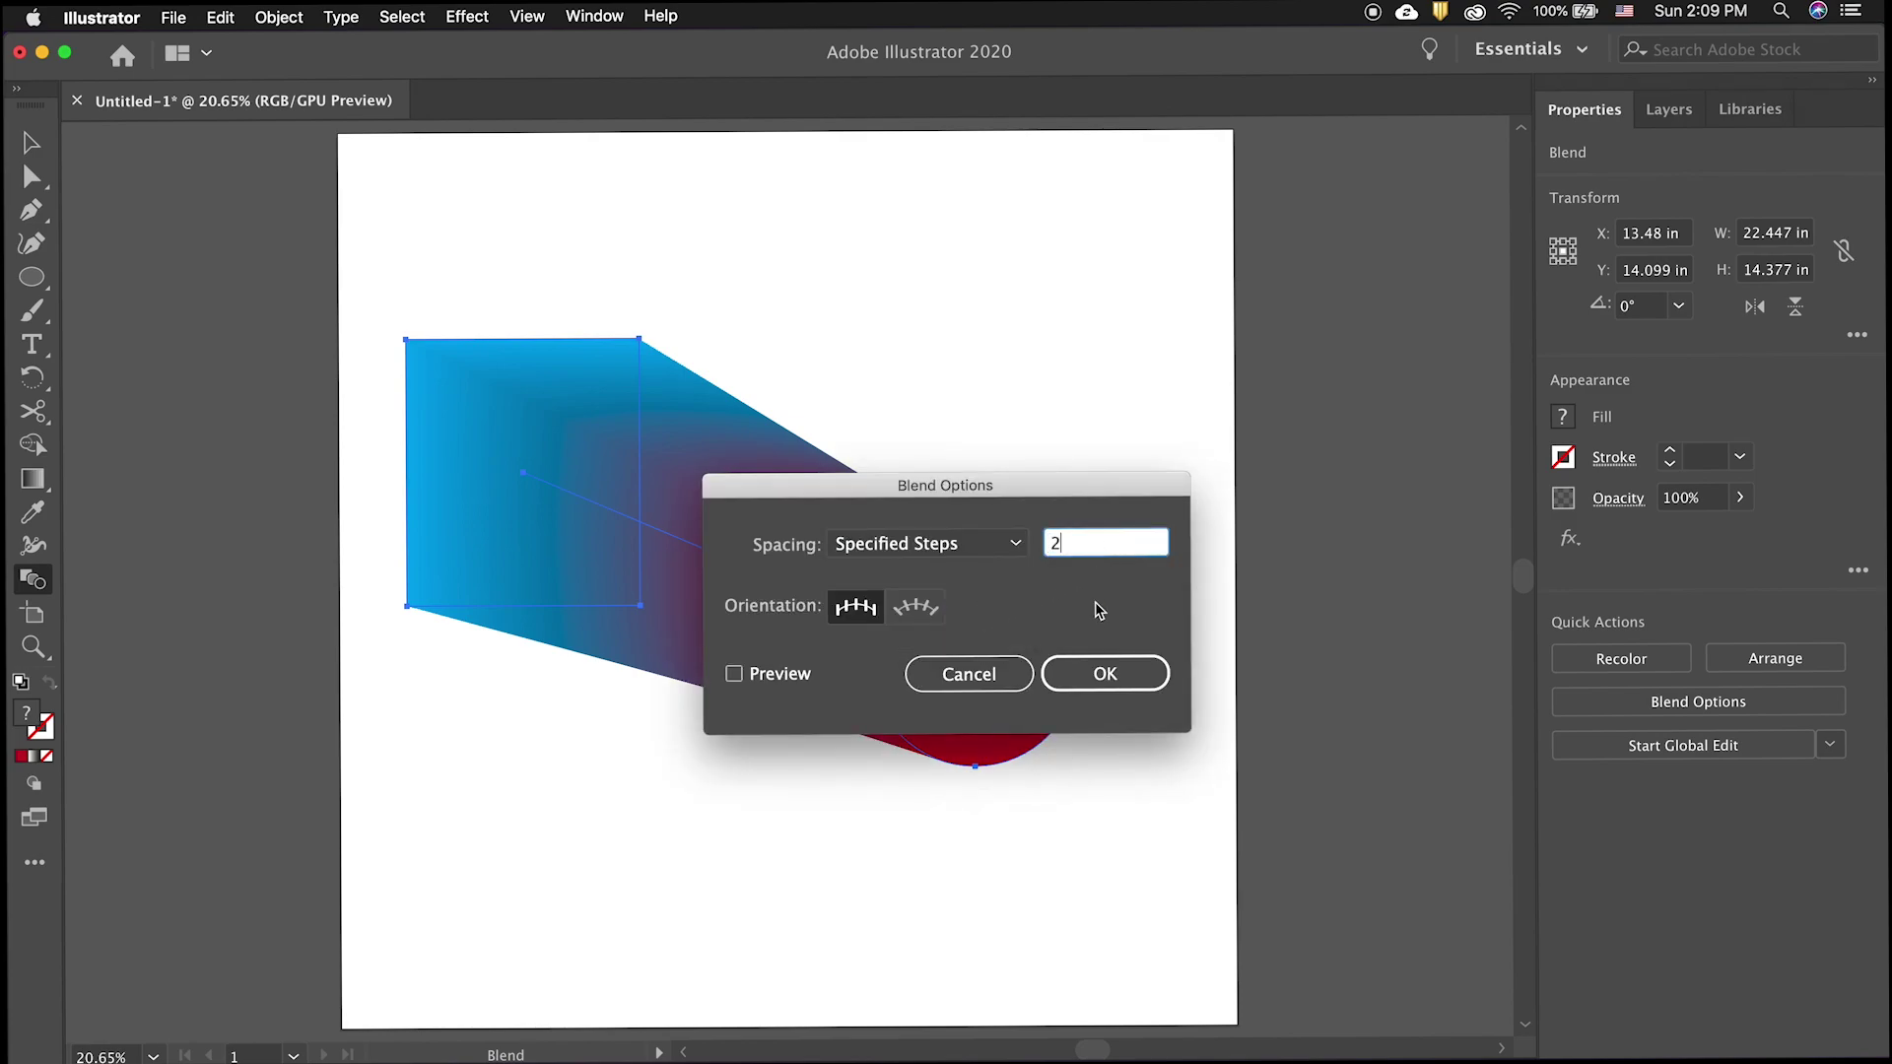
pyautogui.click(1092, 676)
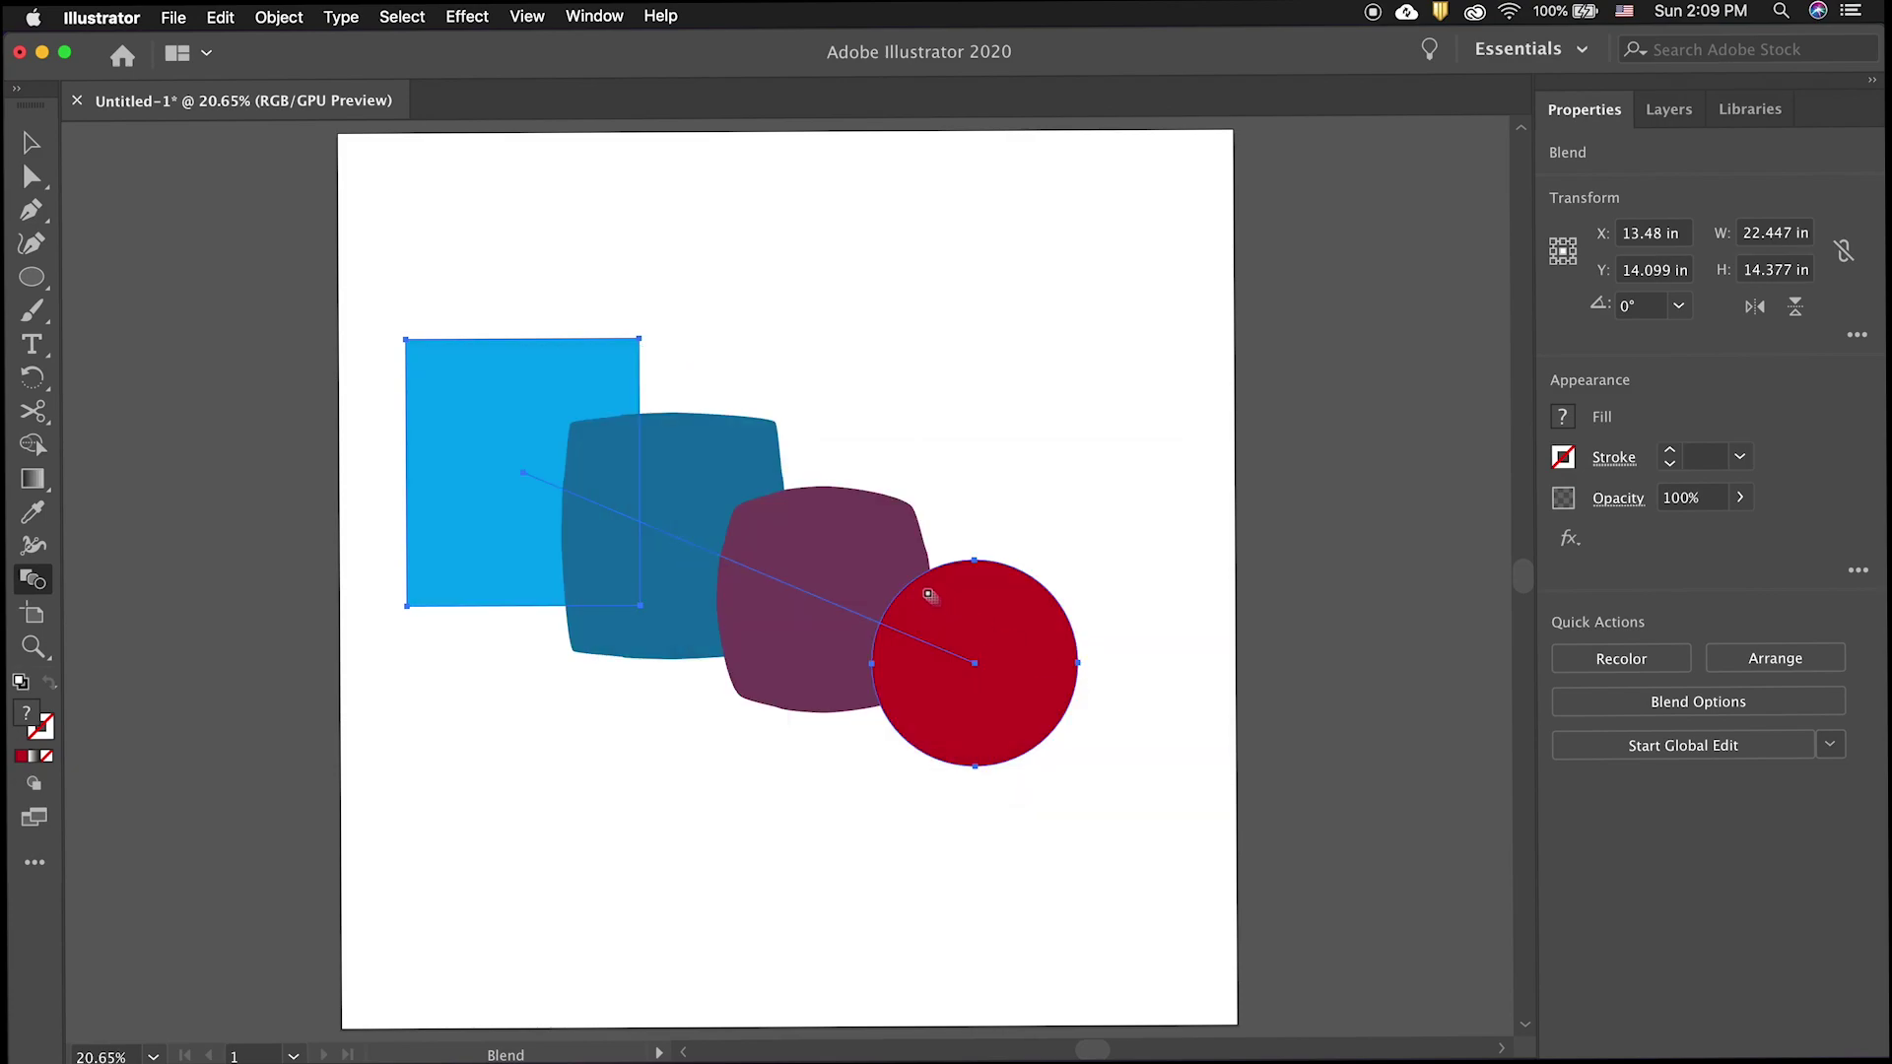
# - Change the blend's spacing to a specified distance of 1 in
pyautogui.press('Return')
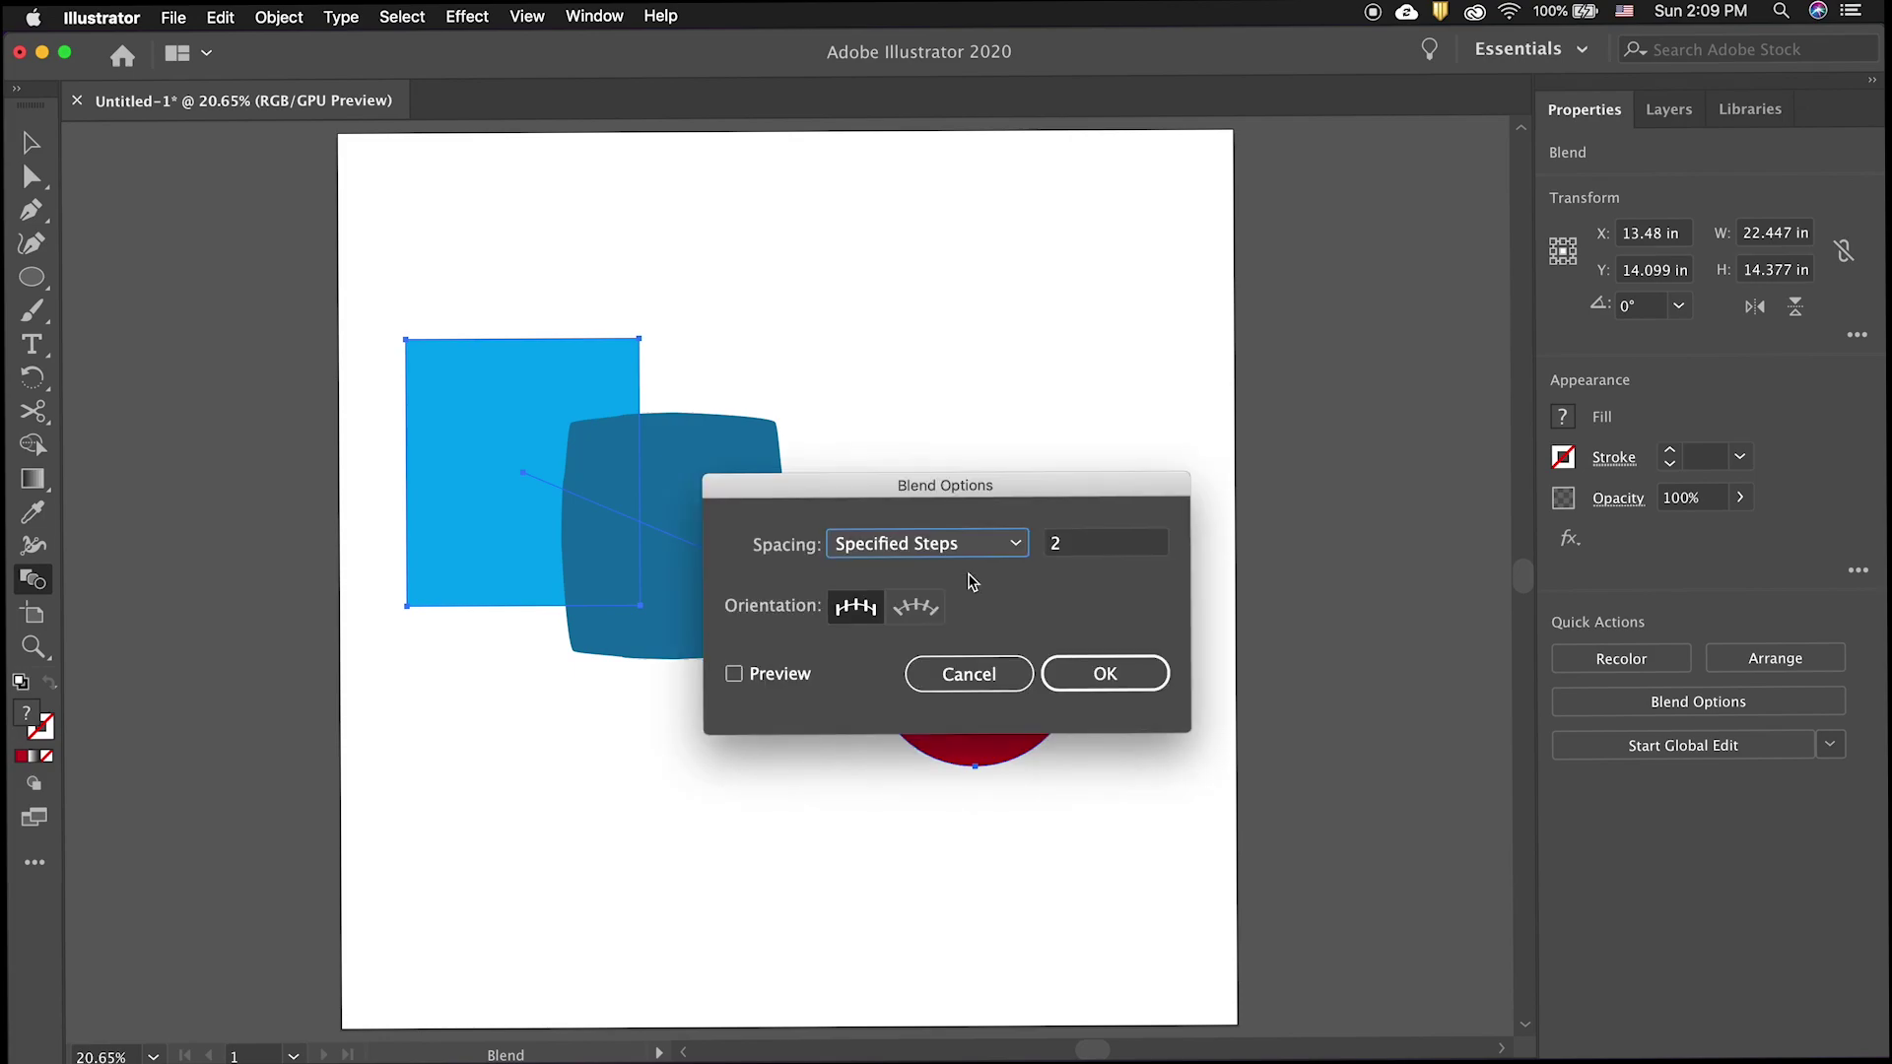
pyautogui.click(1021, 545)
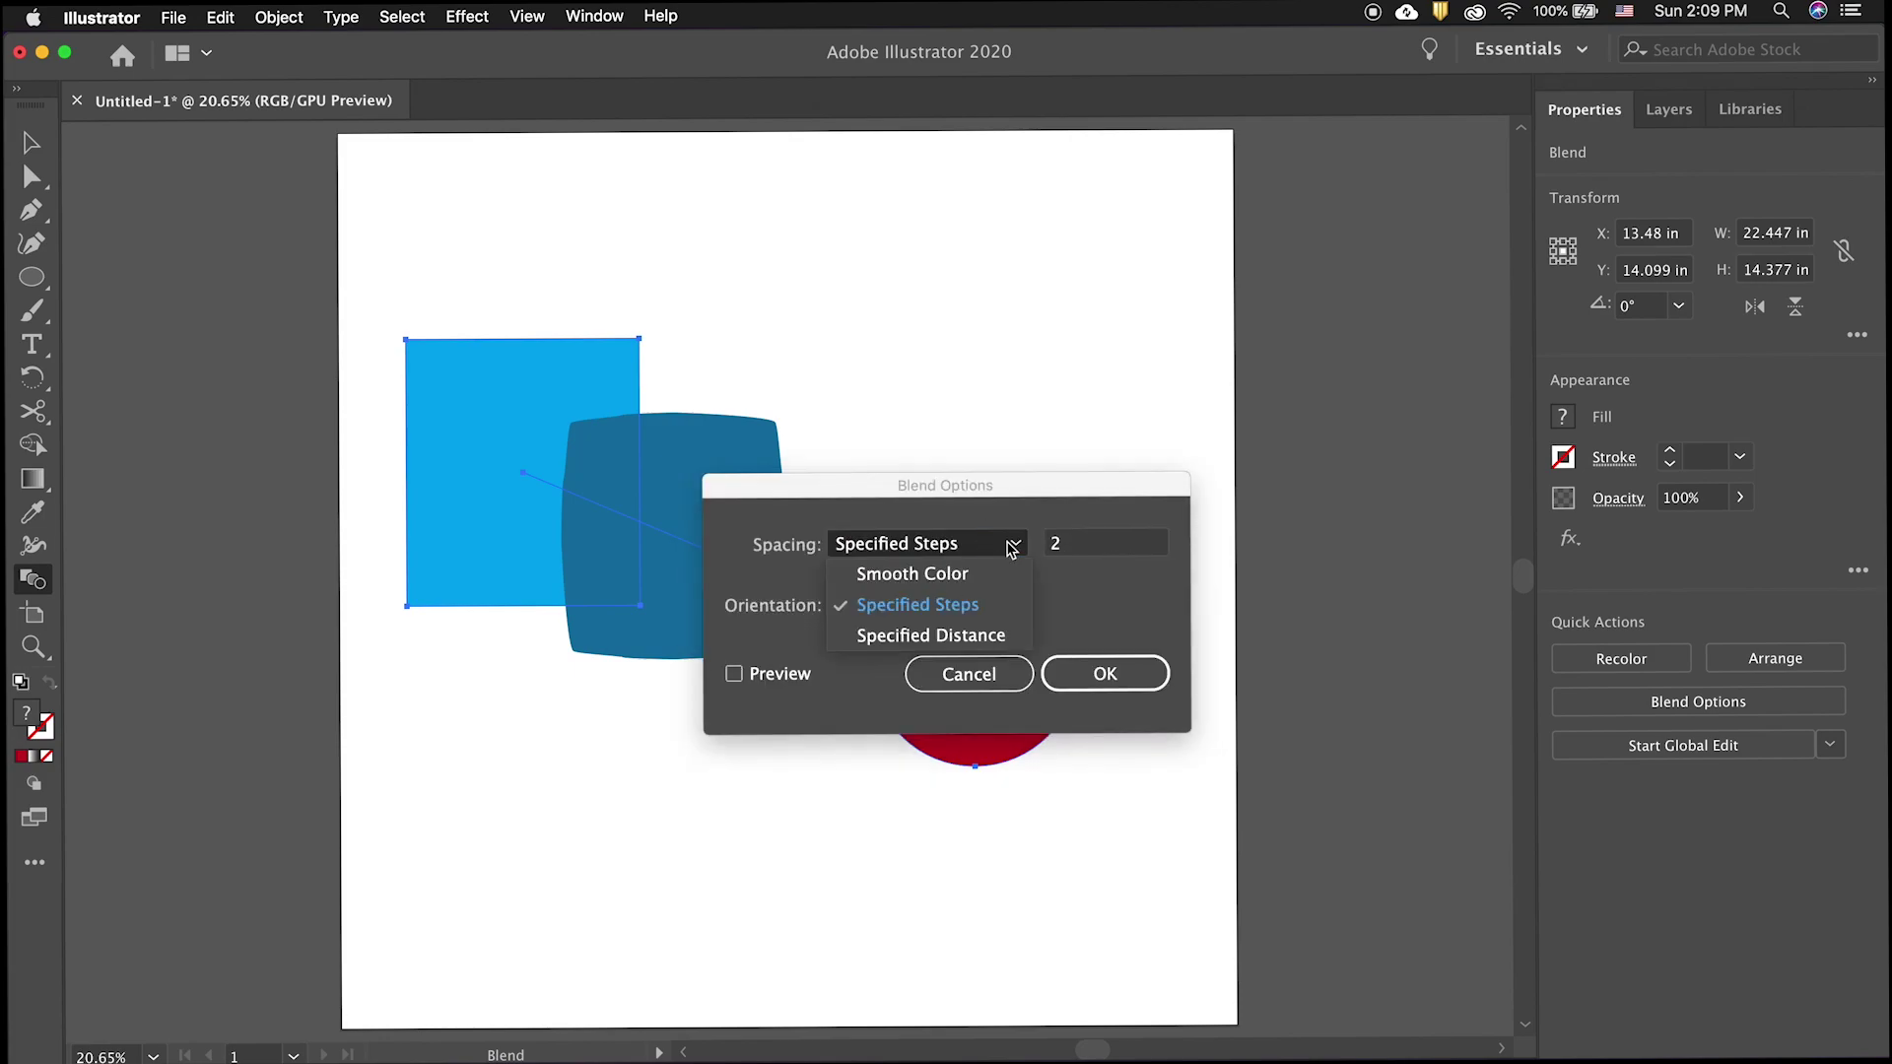
pyautogui.click(957, 637)
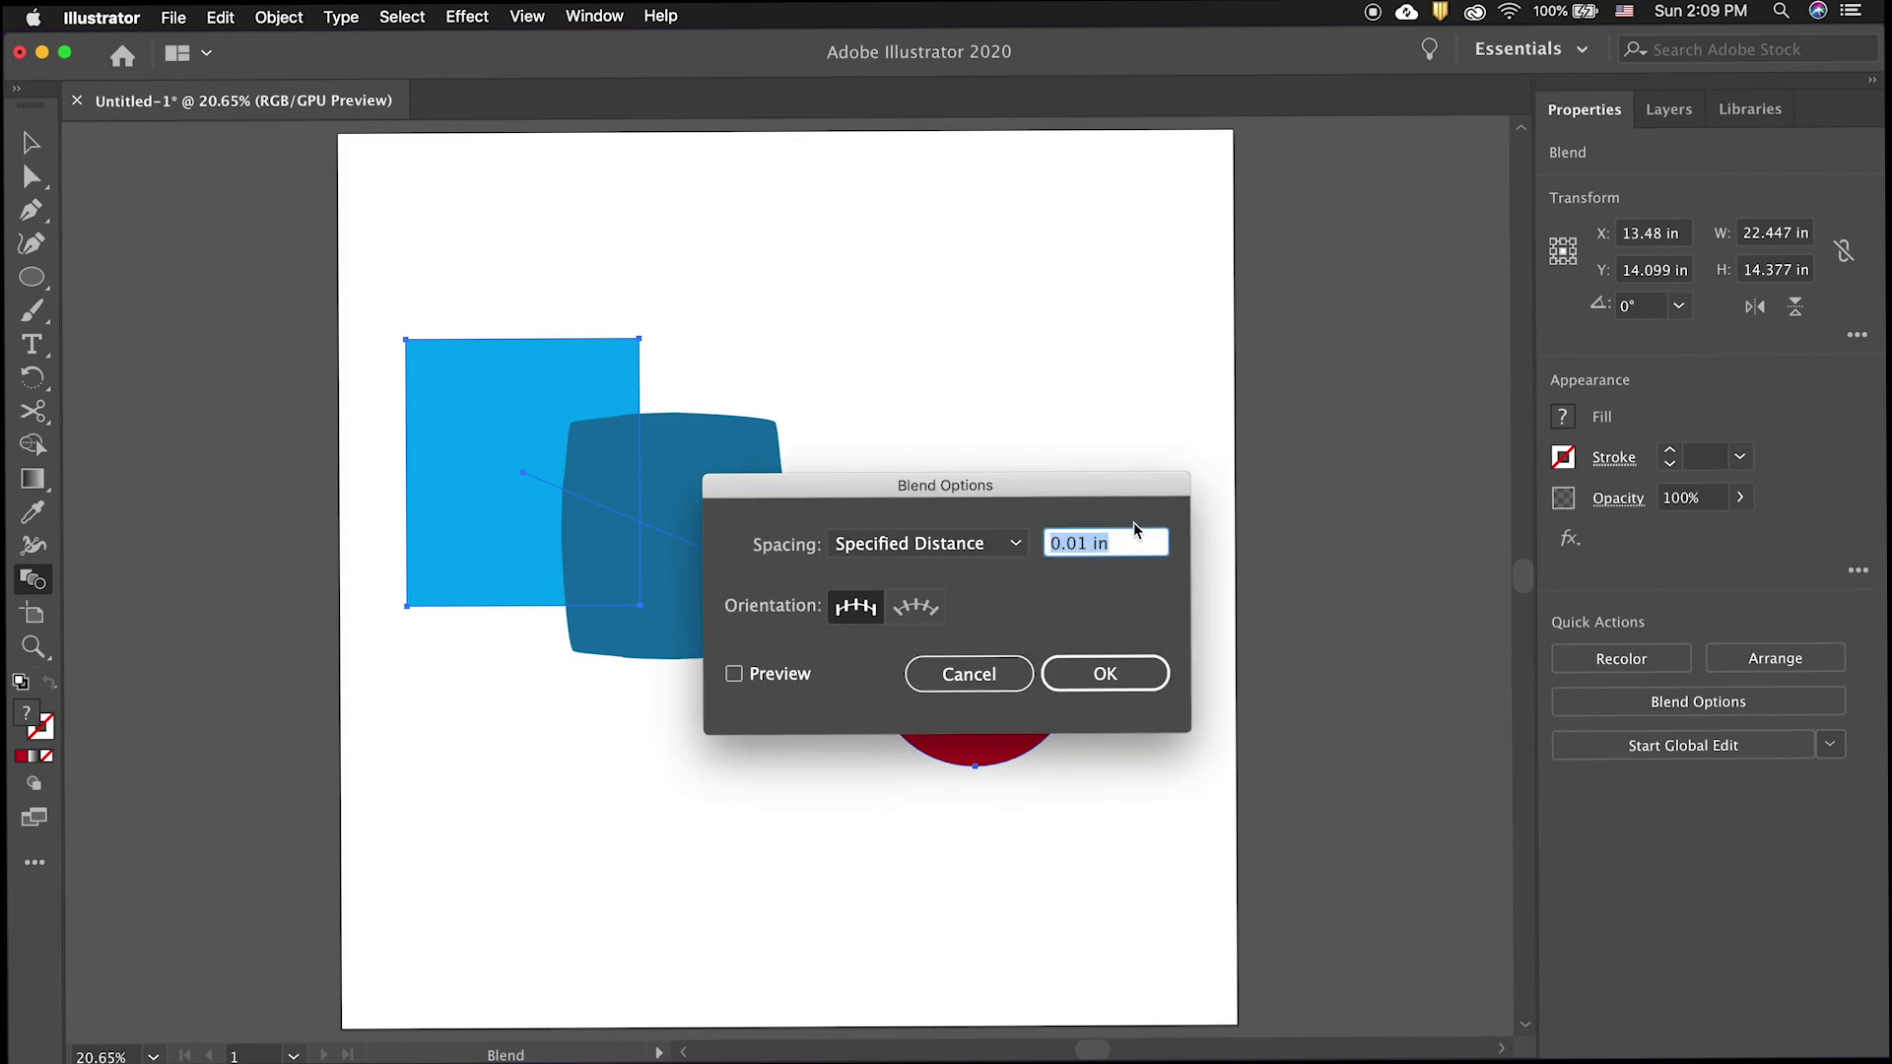
pyautogui.write('1')
pyautogui.click(1074, 663)
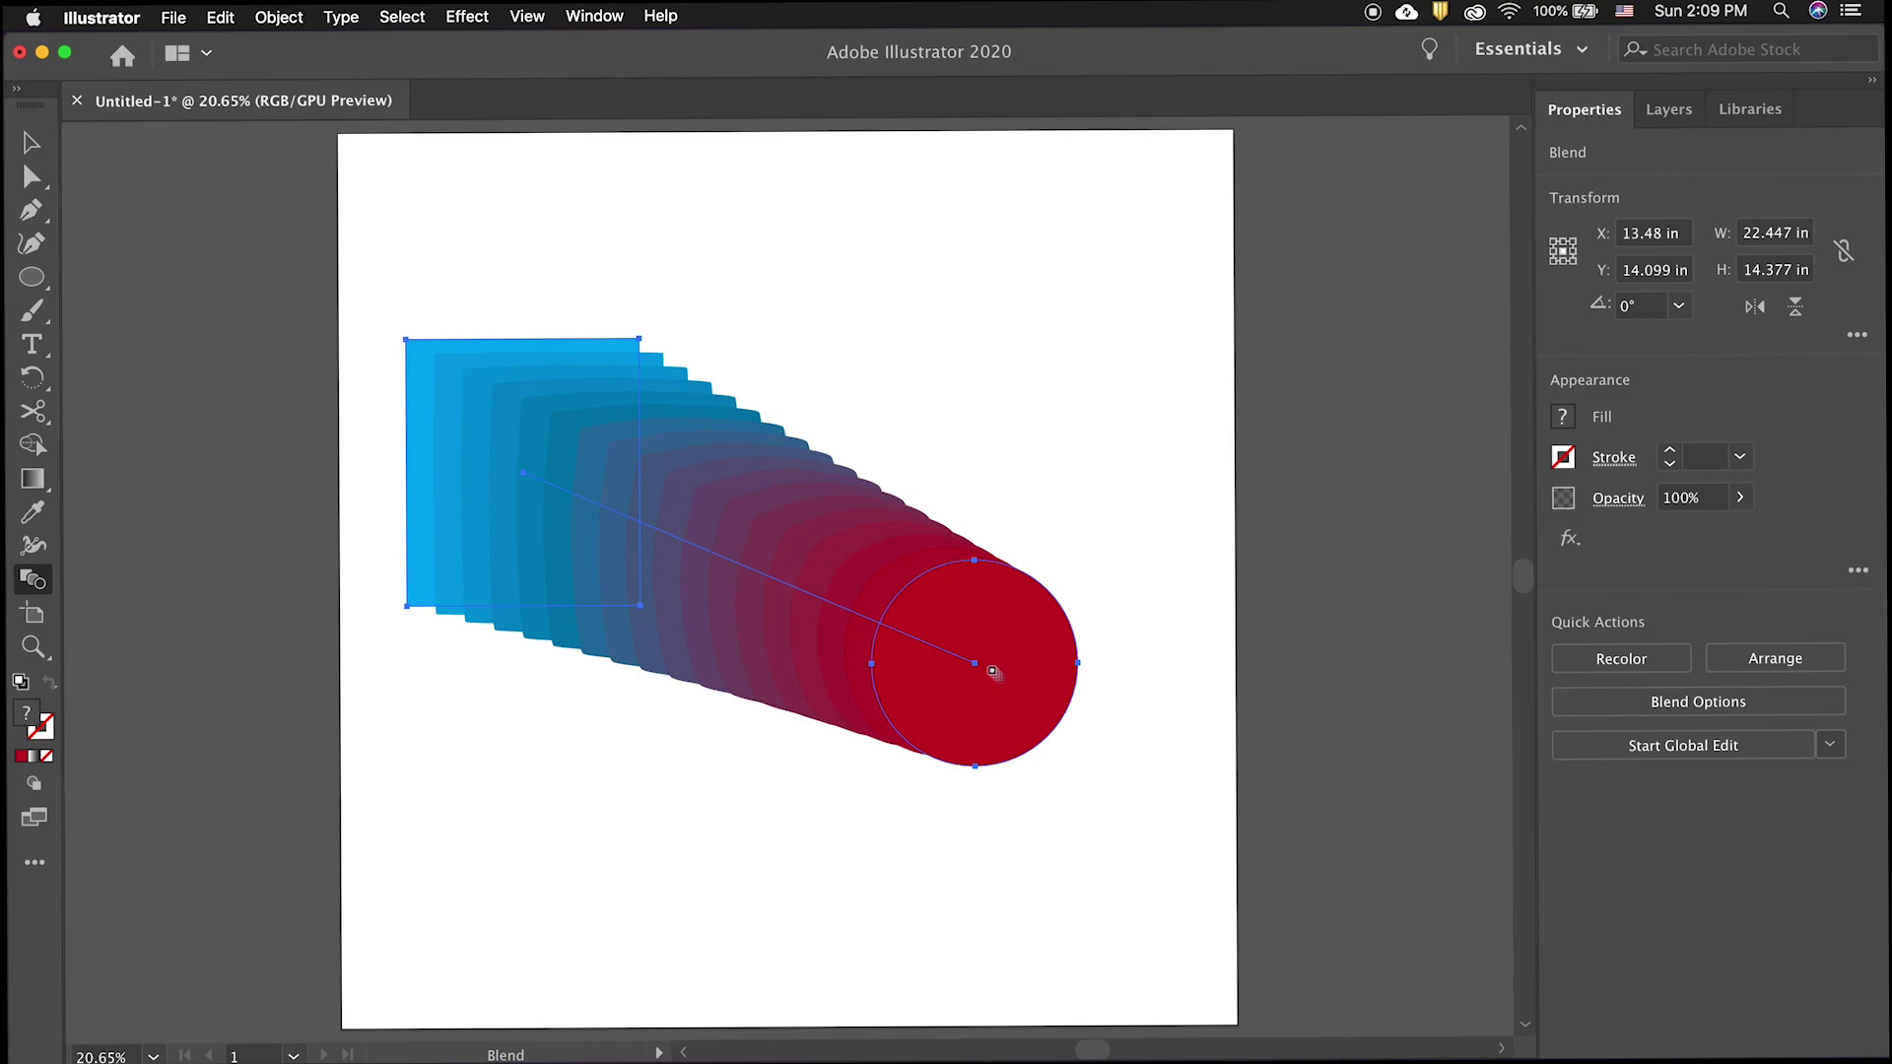
# - Isolate the blend and move its red circle down toward the artboard's lower-right corner
pyautogui.press('v')
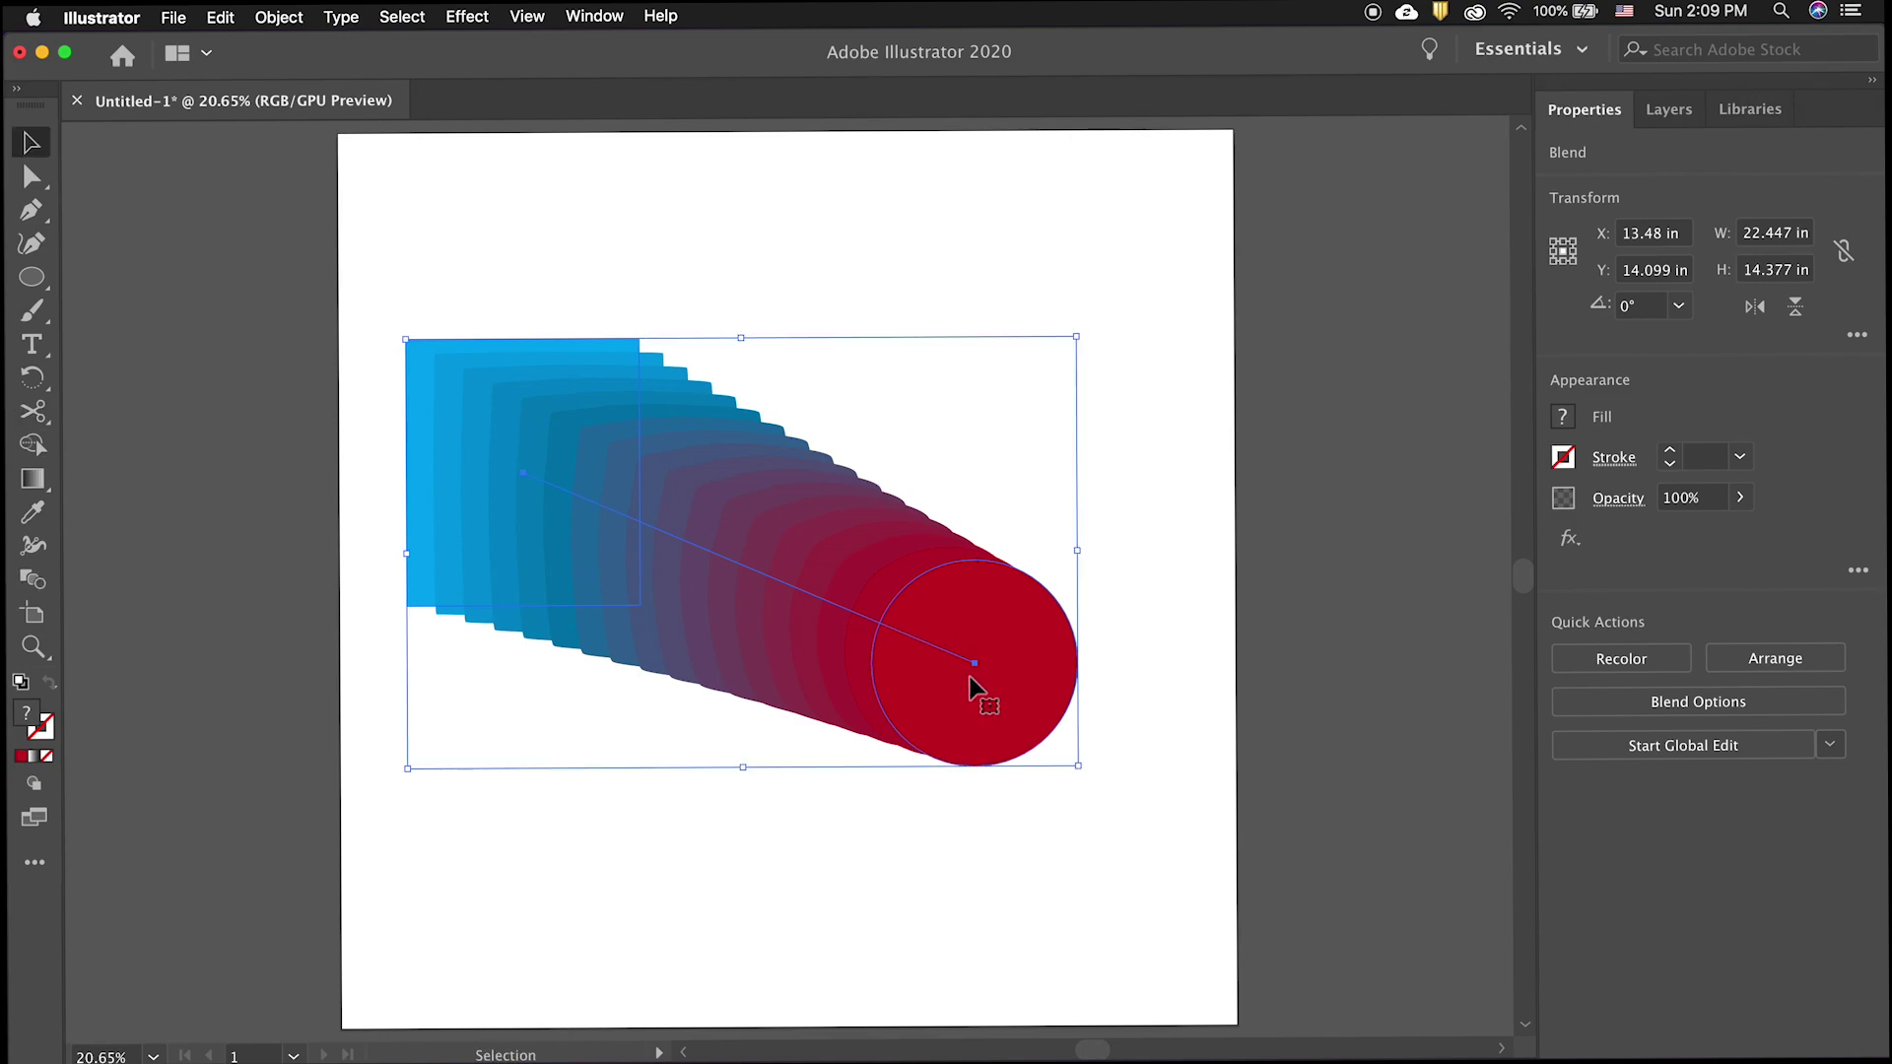
pyautogui.doubleClick(970, 687)
pyautogui.moveTo(992, 655); pyautogui.dragTo(1029, 931)
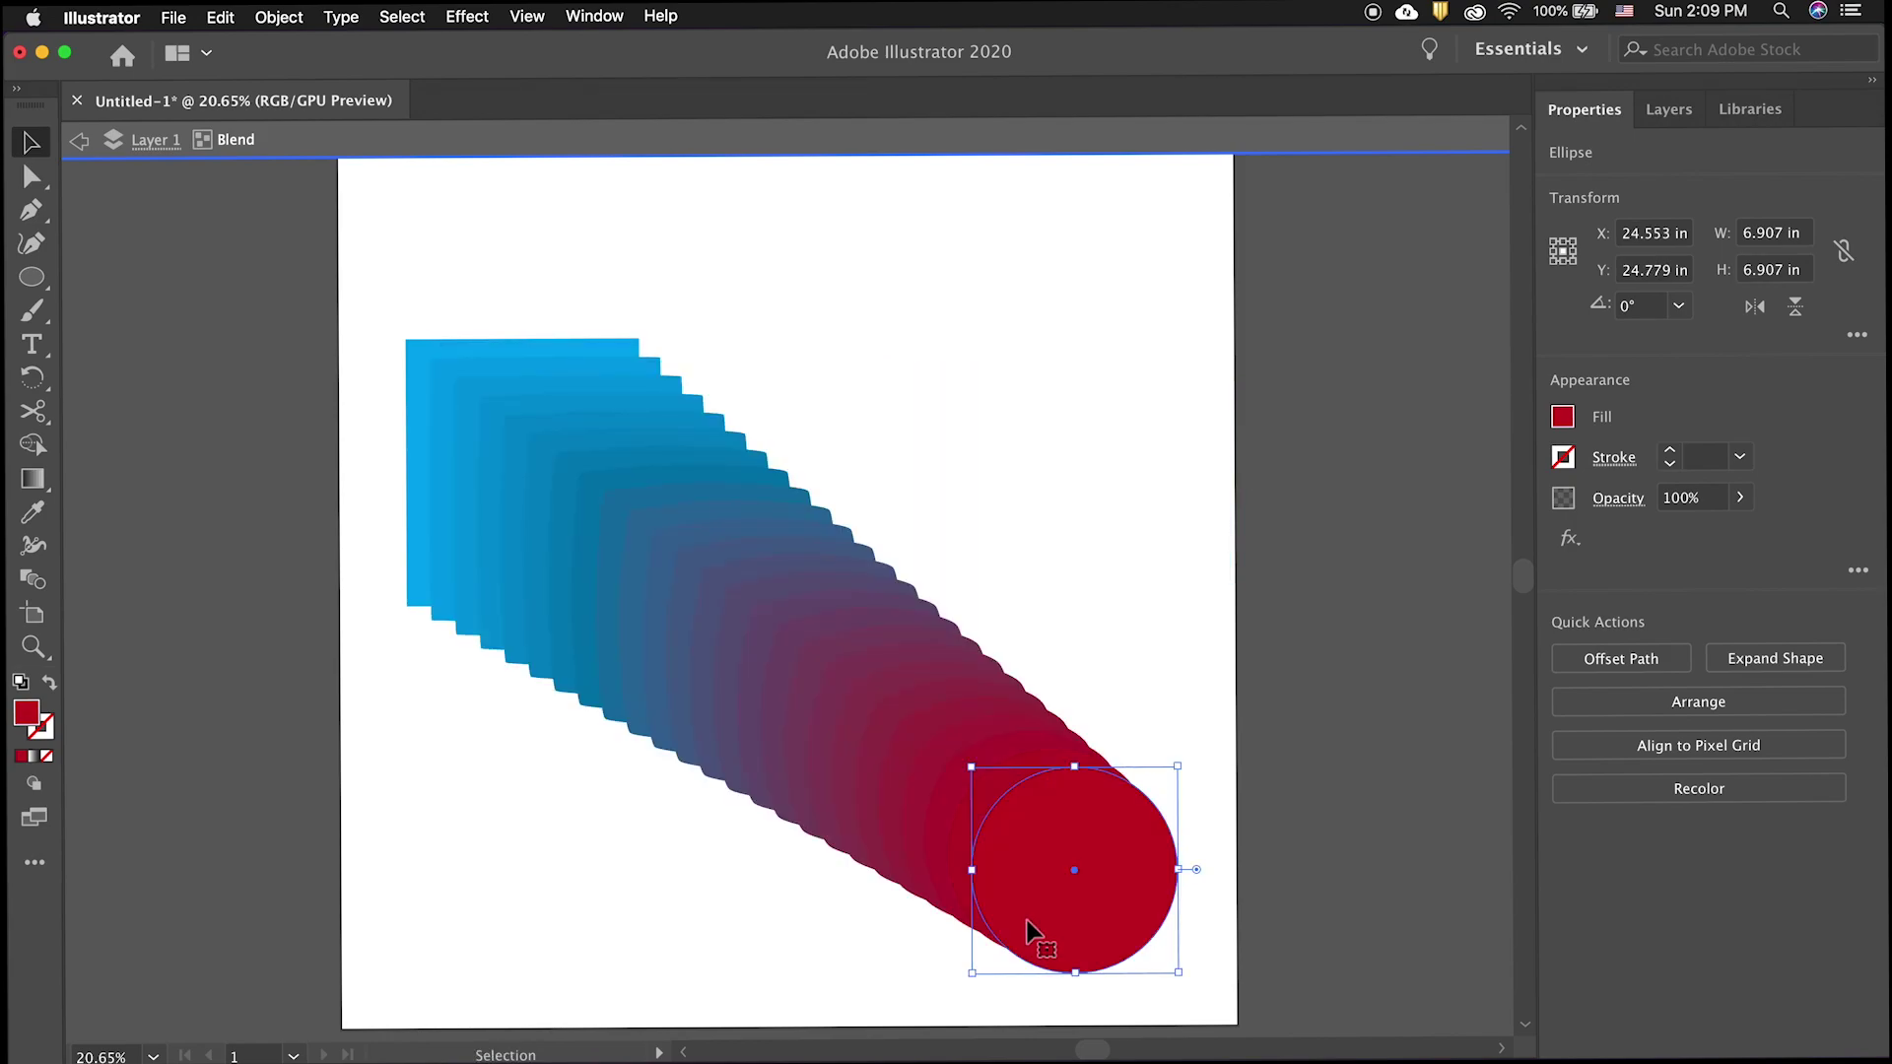
# - Add three anchor points along the blend's spine between the rectangle and the circle
pyautogui.click(1030, 932)
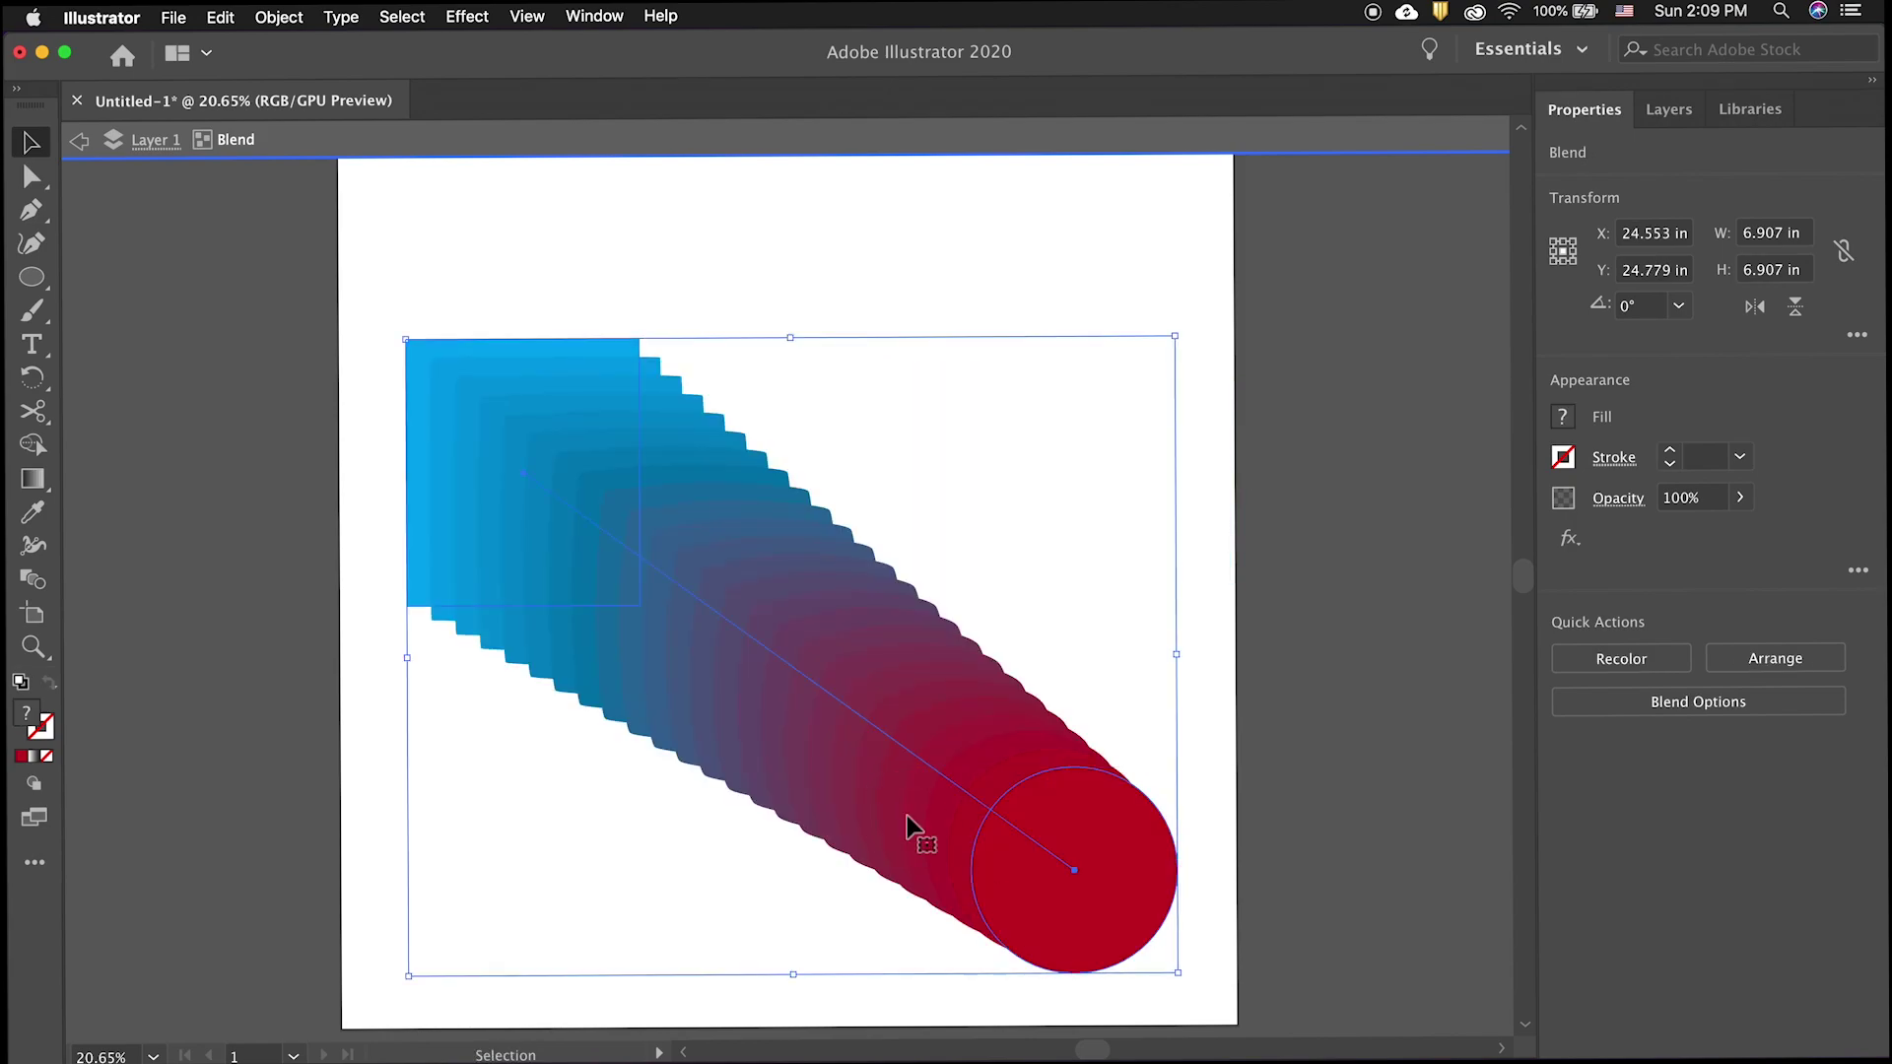
pyautogui.click(31, 210)
pyautogui.click(695, 597)
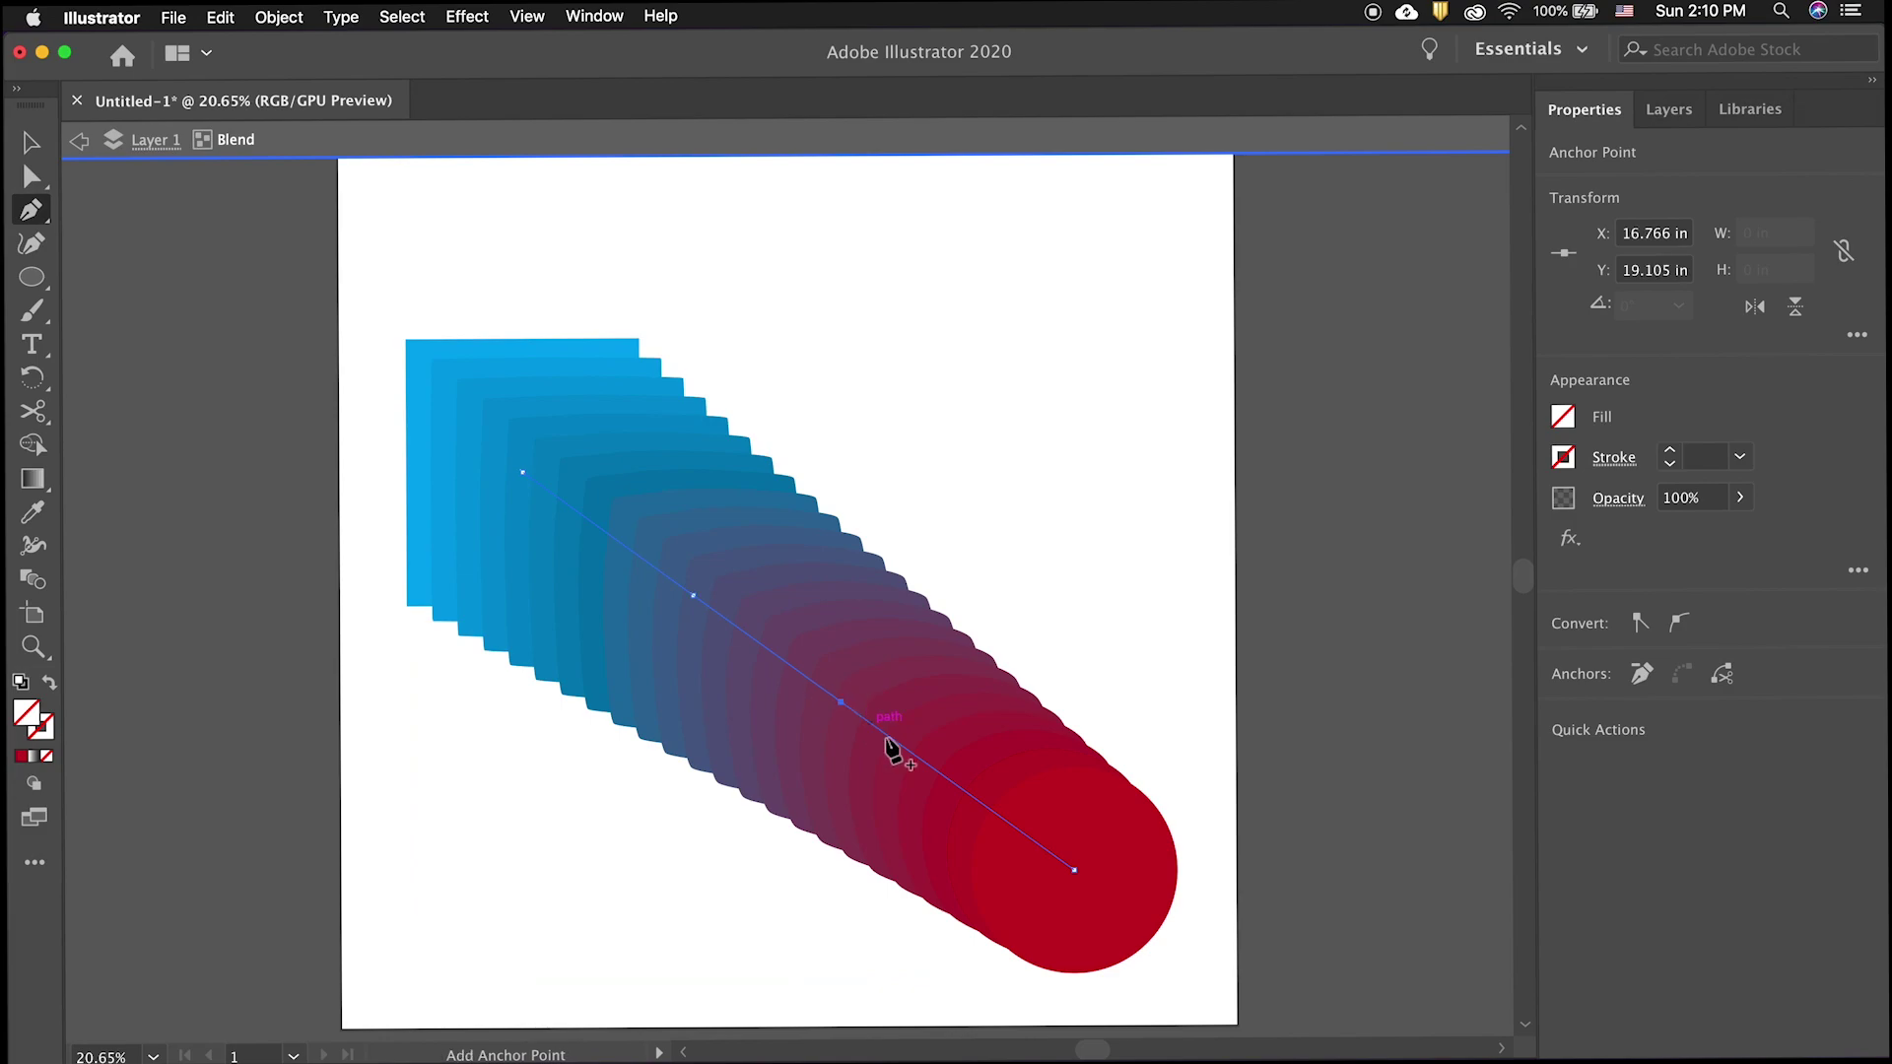
pyautogui.click(947, 787)
pyautogui.press('super+z')
pyautogui.click(959, 787)
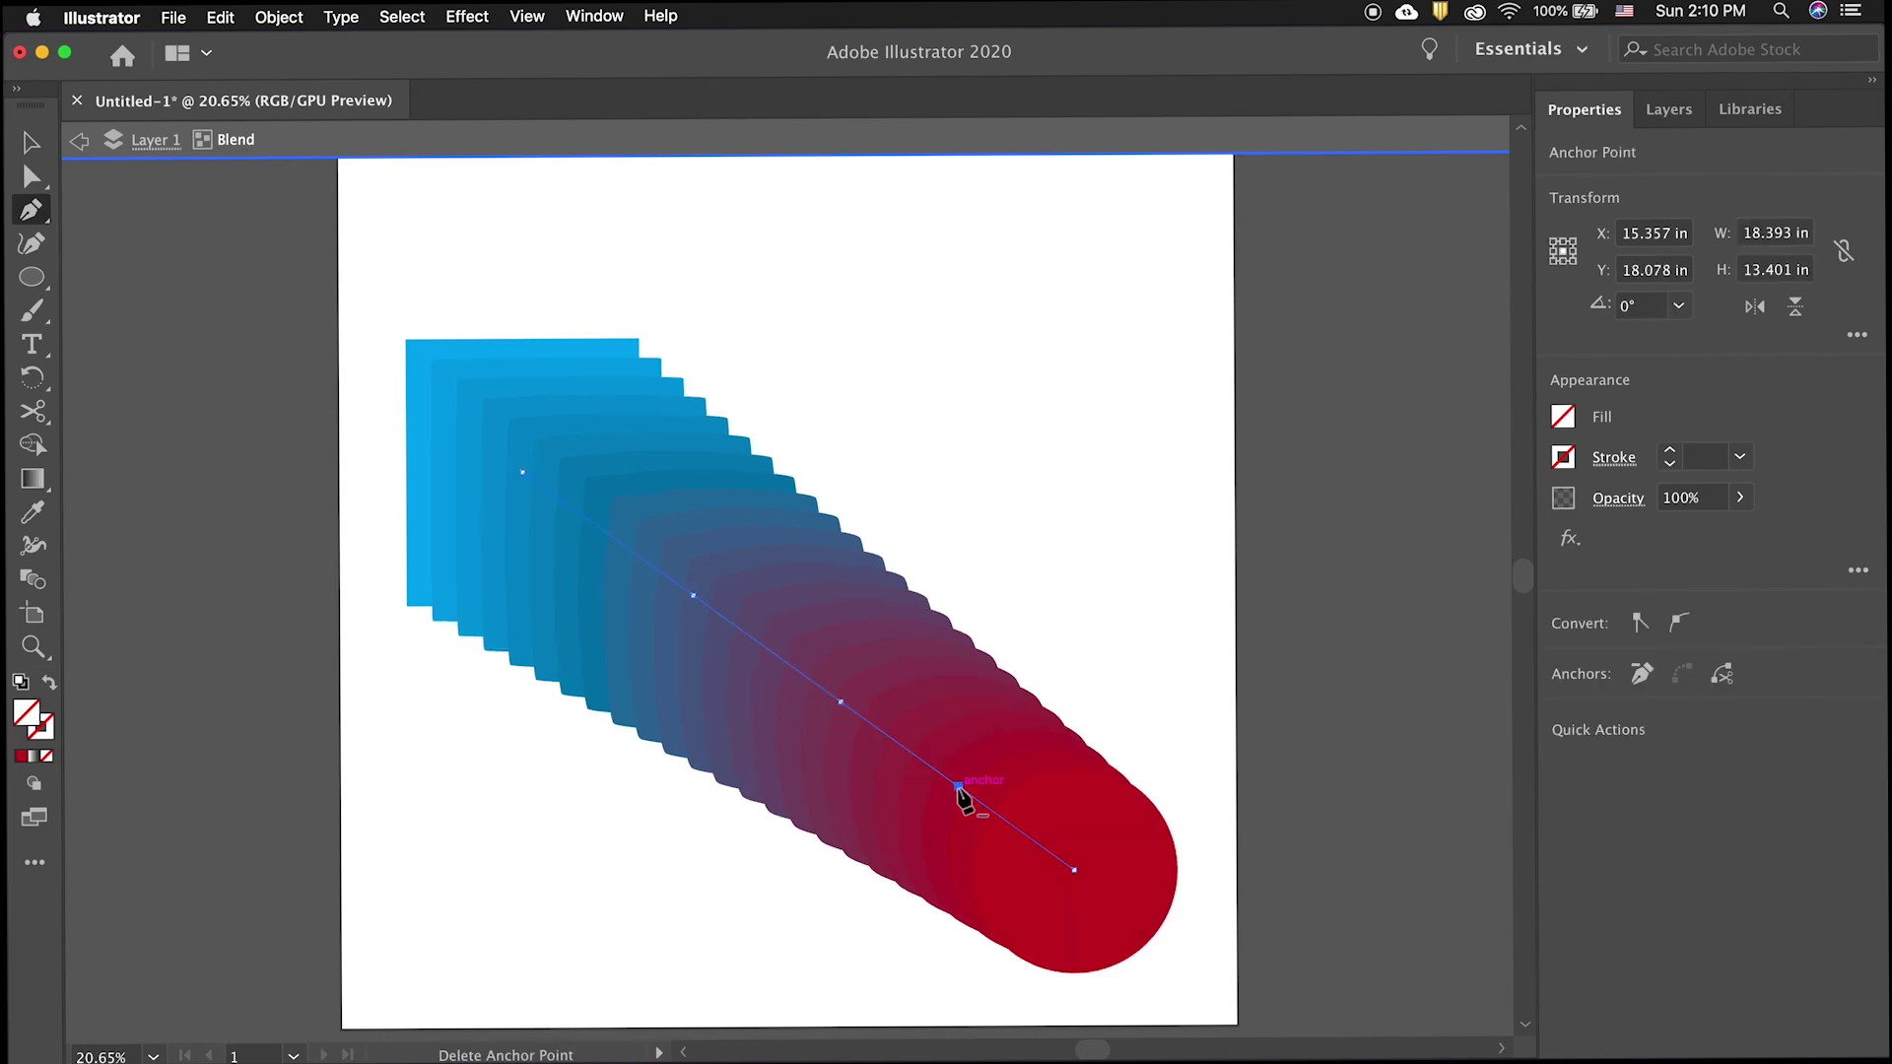
# - Move the three added spine anchors alternately down and up so the blend follows a zigzag path
pyautogui.press('a')
pyautogui.moveTo(956, 786); pyautogui.dragTo(1104, 559)
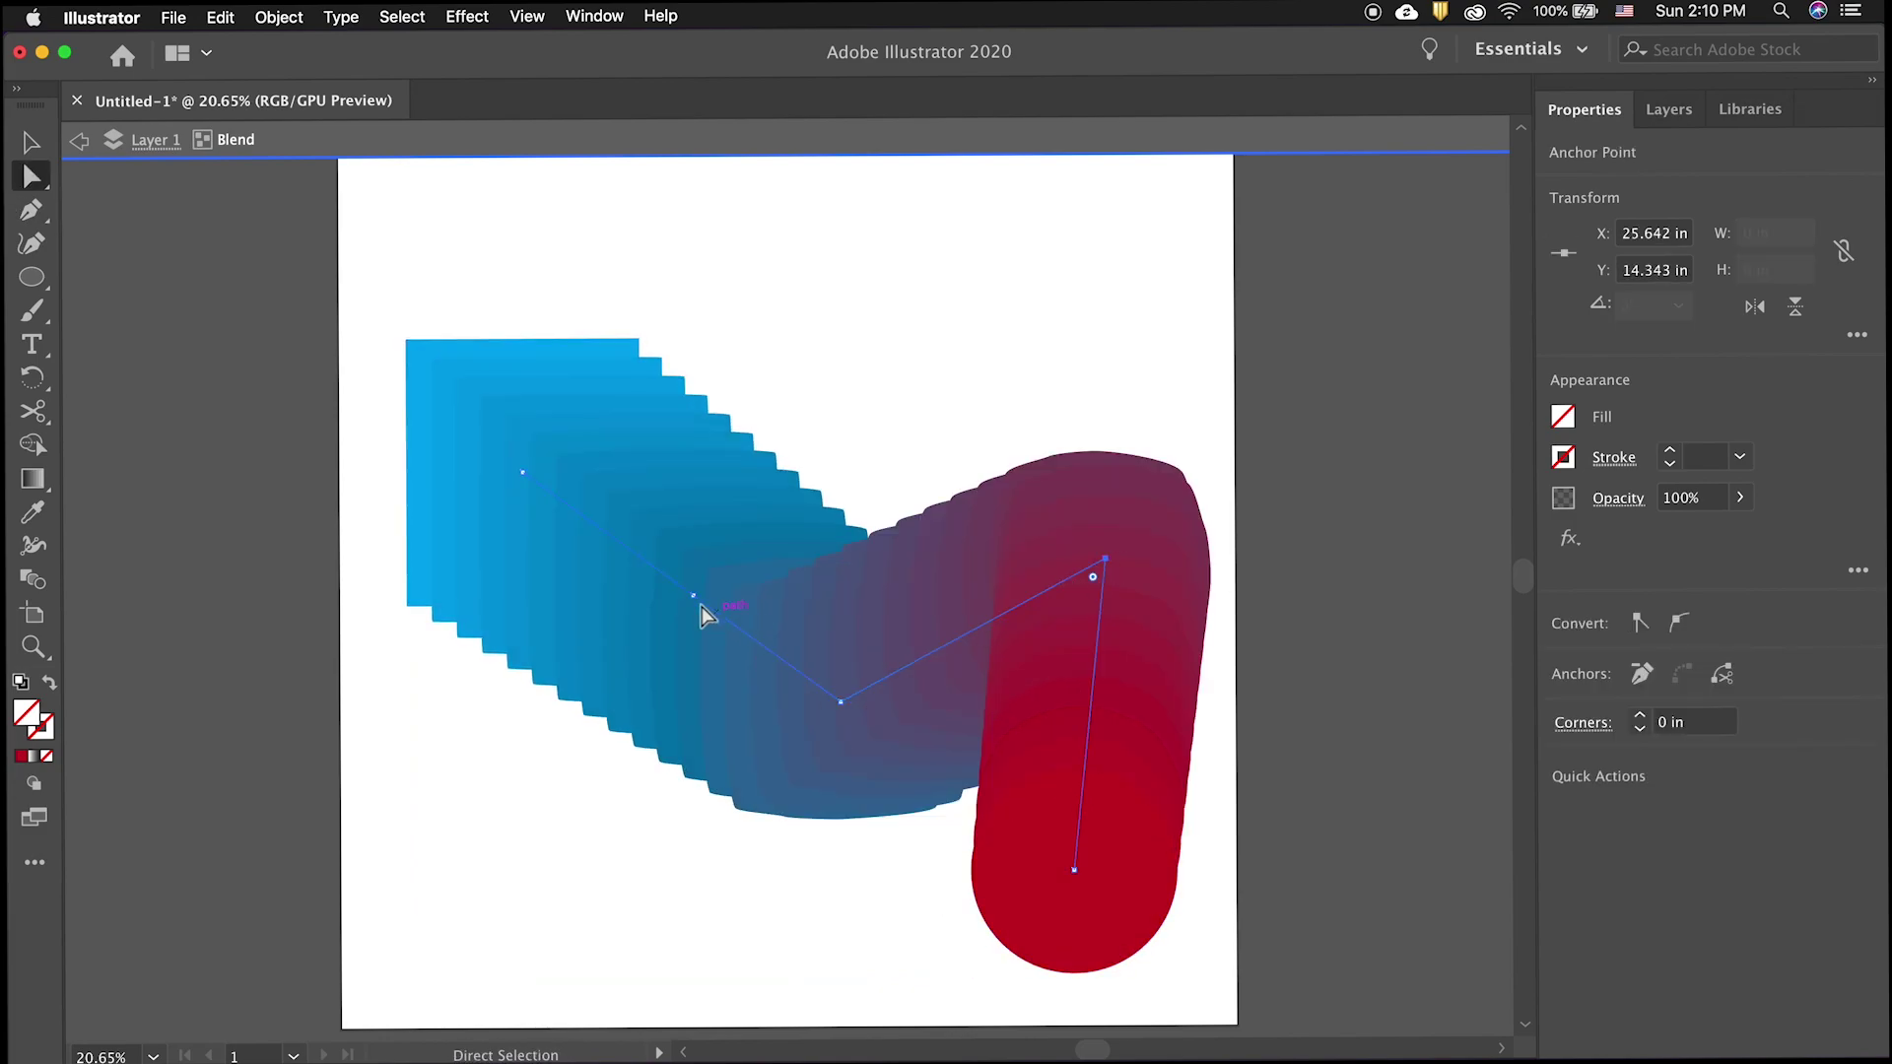
pyautogui.moveTo(696, 597); pyautogui.dragTo(551, 820)
pyautogui.moveTo(840, 701); pyautogui.dragTo(792, 410)
pyautogui.moveTo(1104, 558); pyautogui.dragTo(1055, 611)
# - Set the zigzag blend's spacing to Smooth Color
pyautogui.press('w')
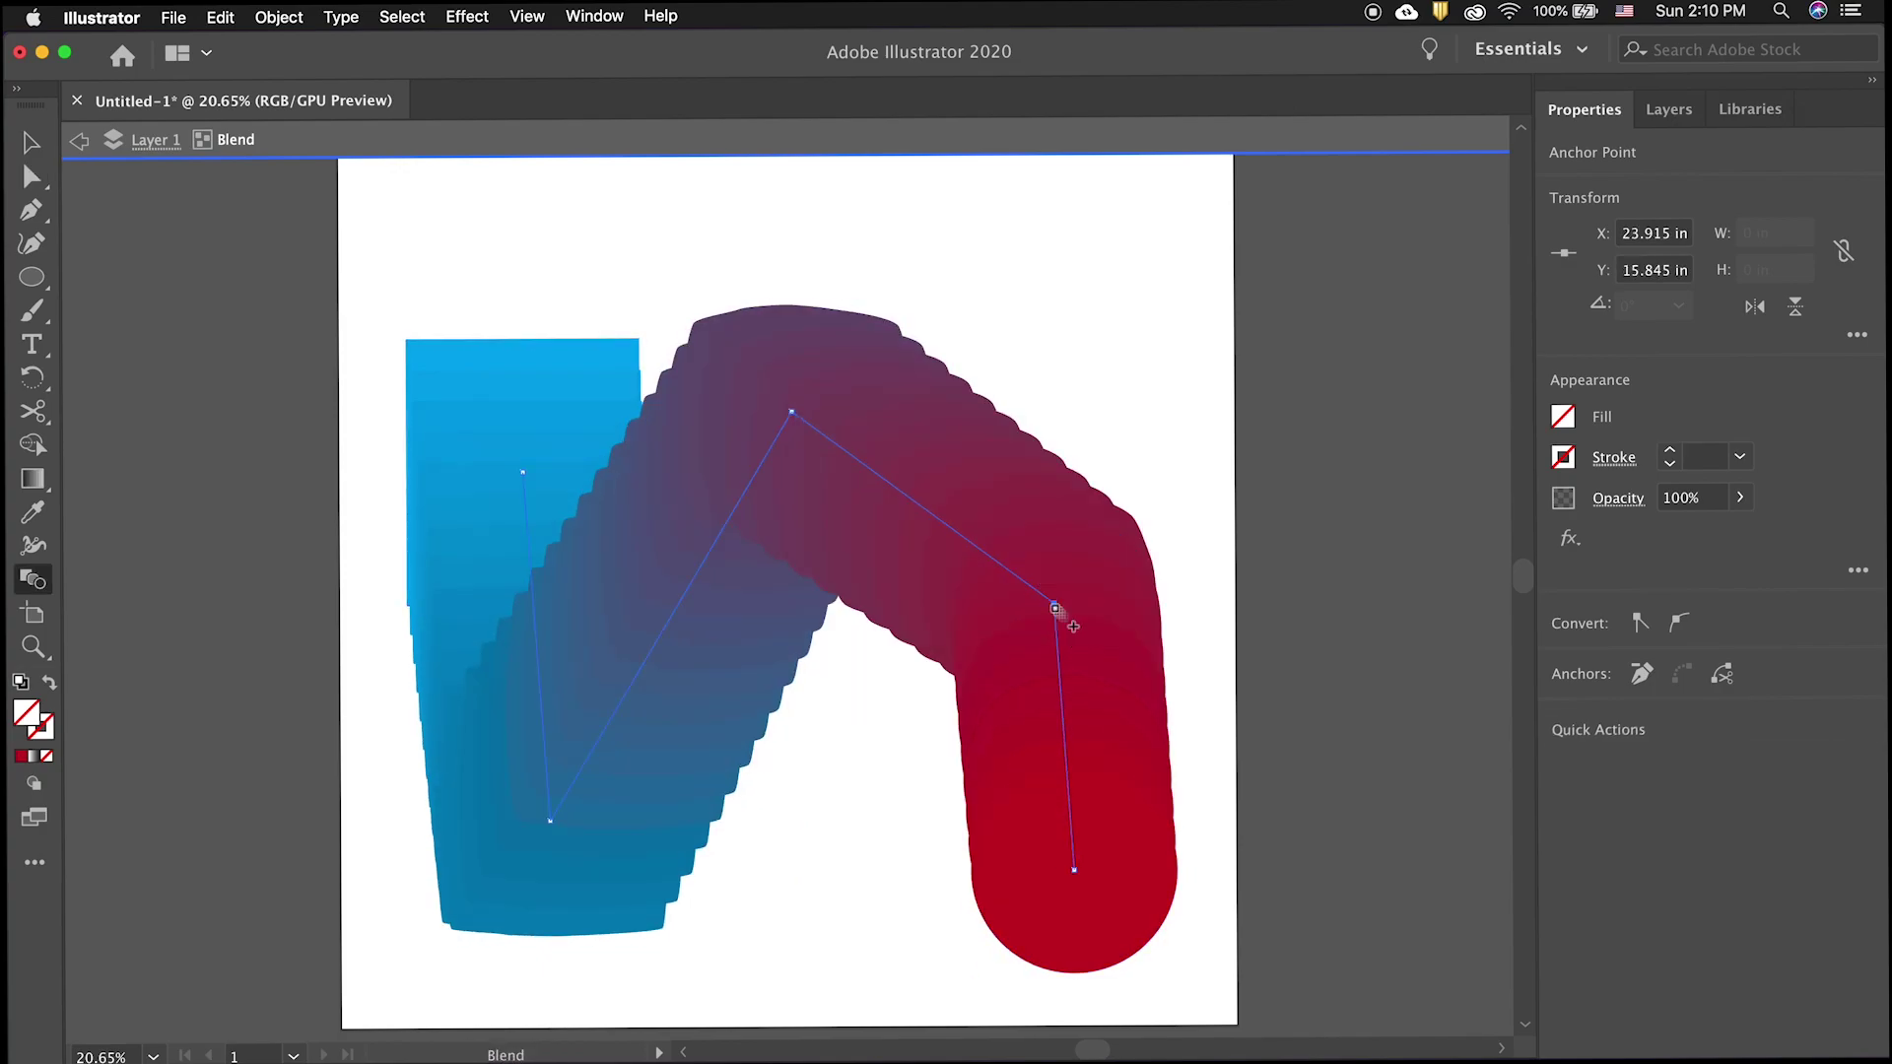
pyautogui.press('Return')
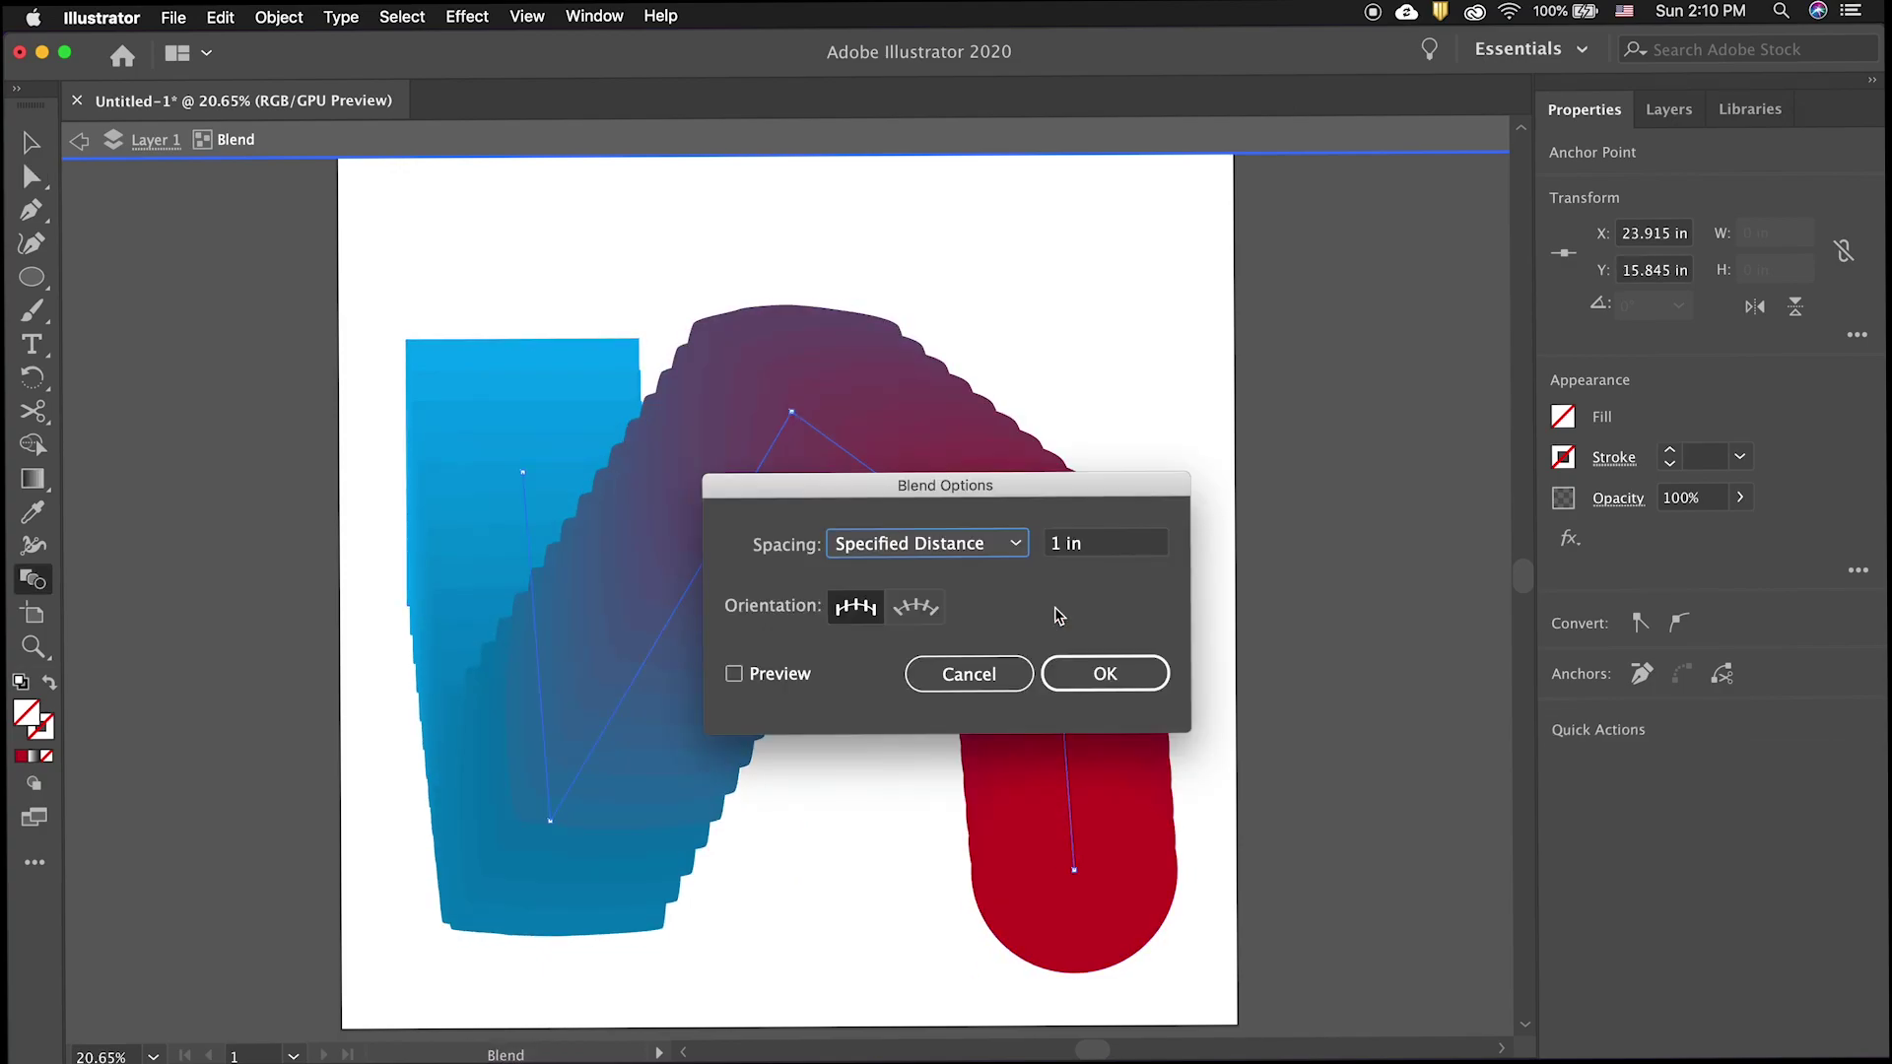
pyautogui.click(1023, 557)
pyautogui.click(980, 580)
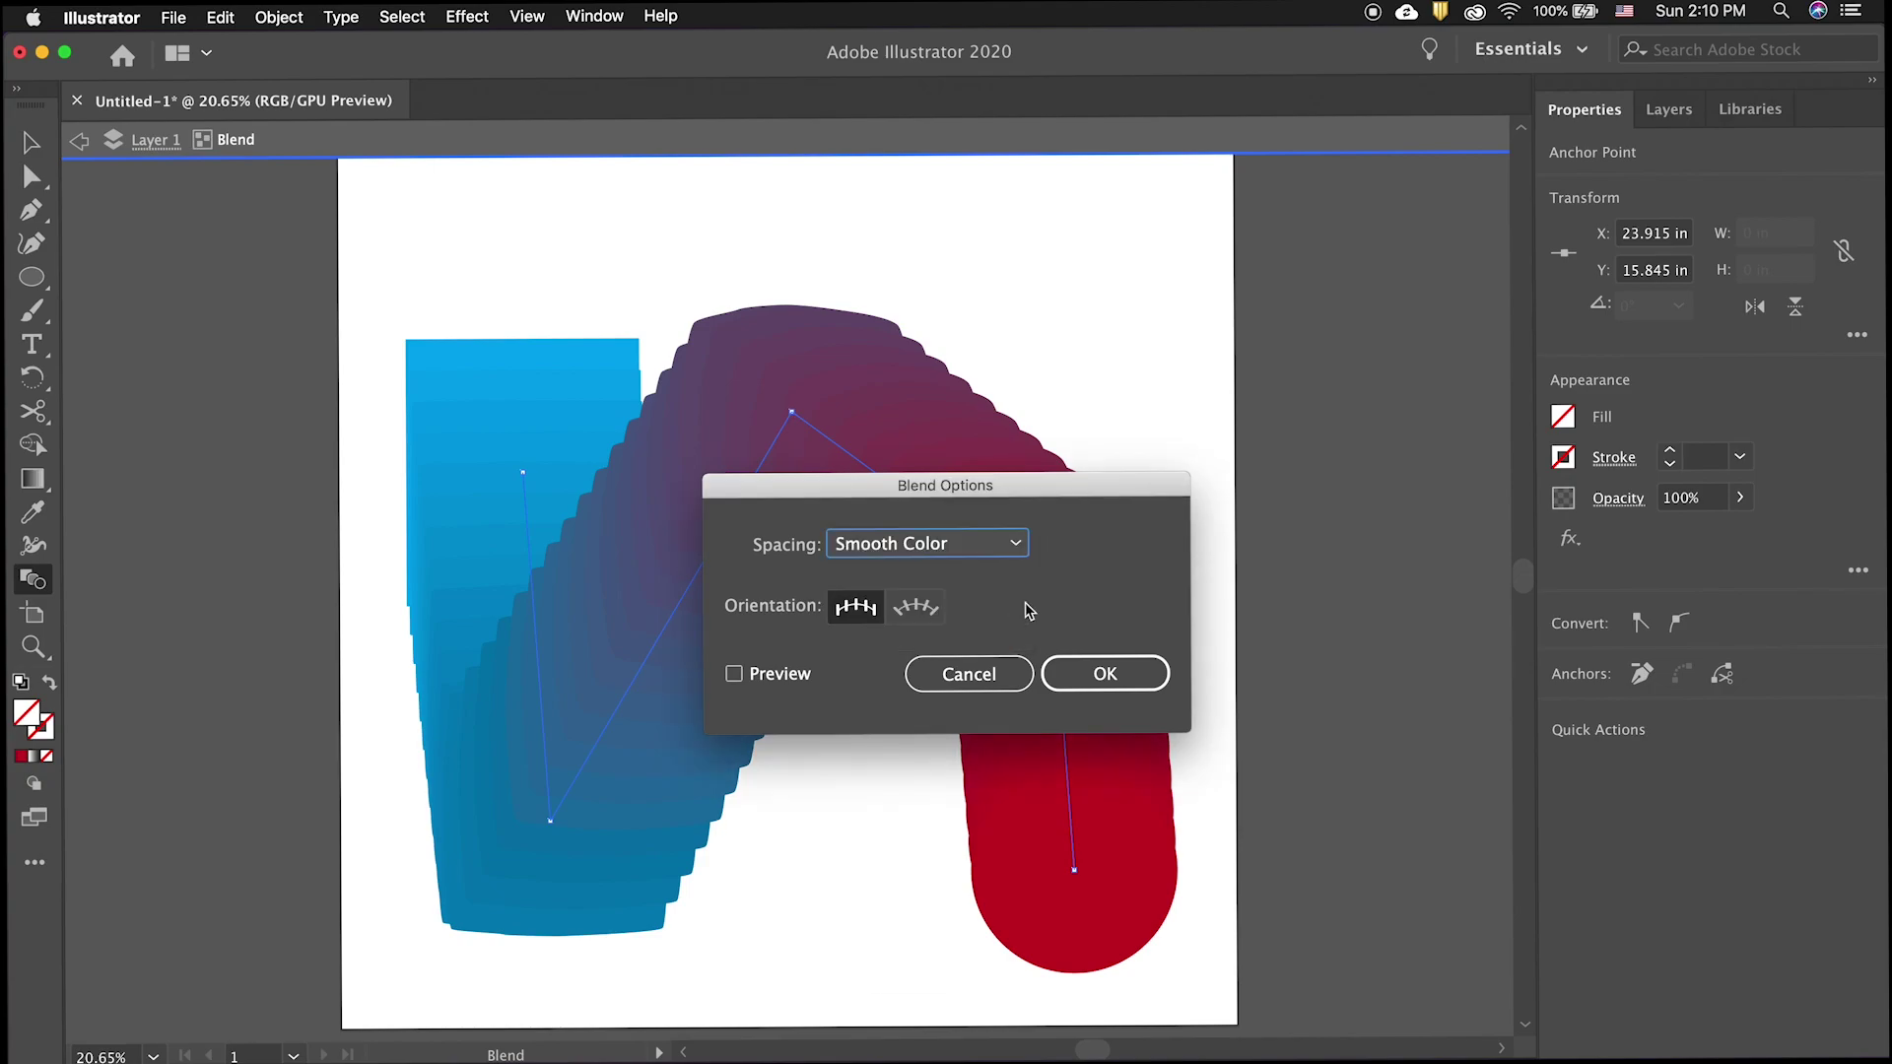
pyautogui.click(1106, 676)
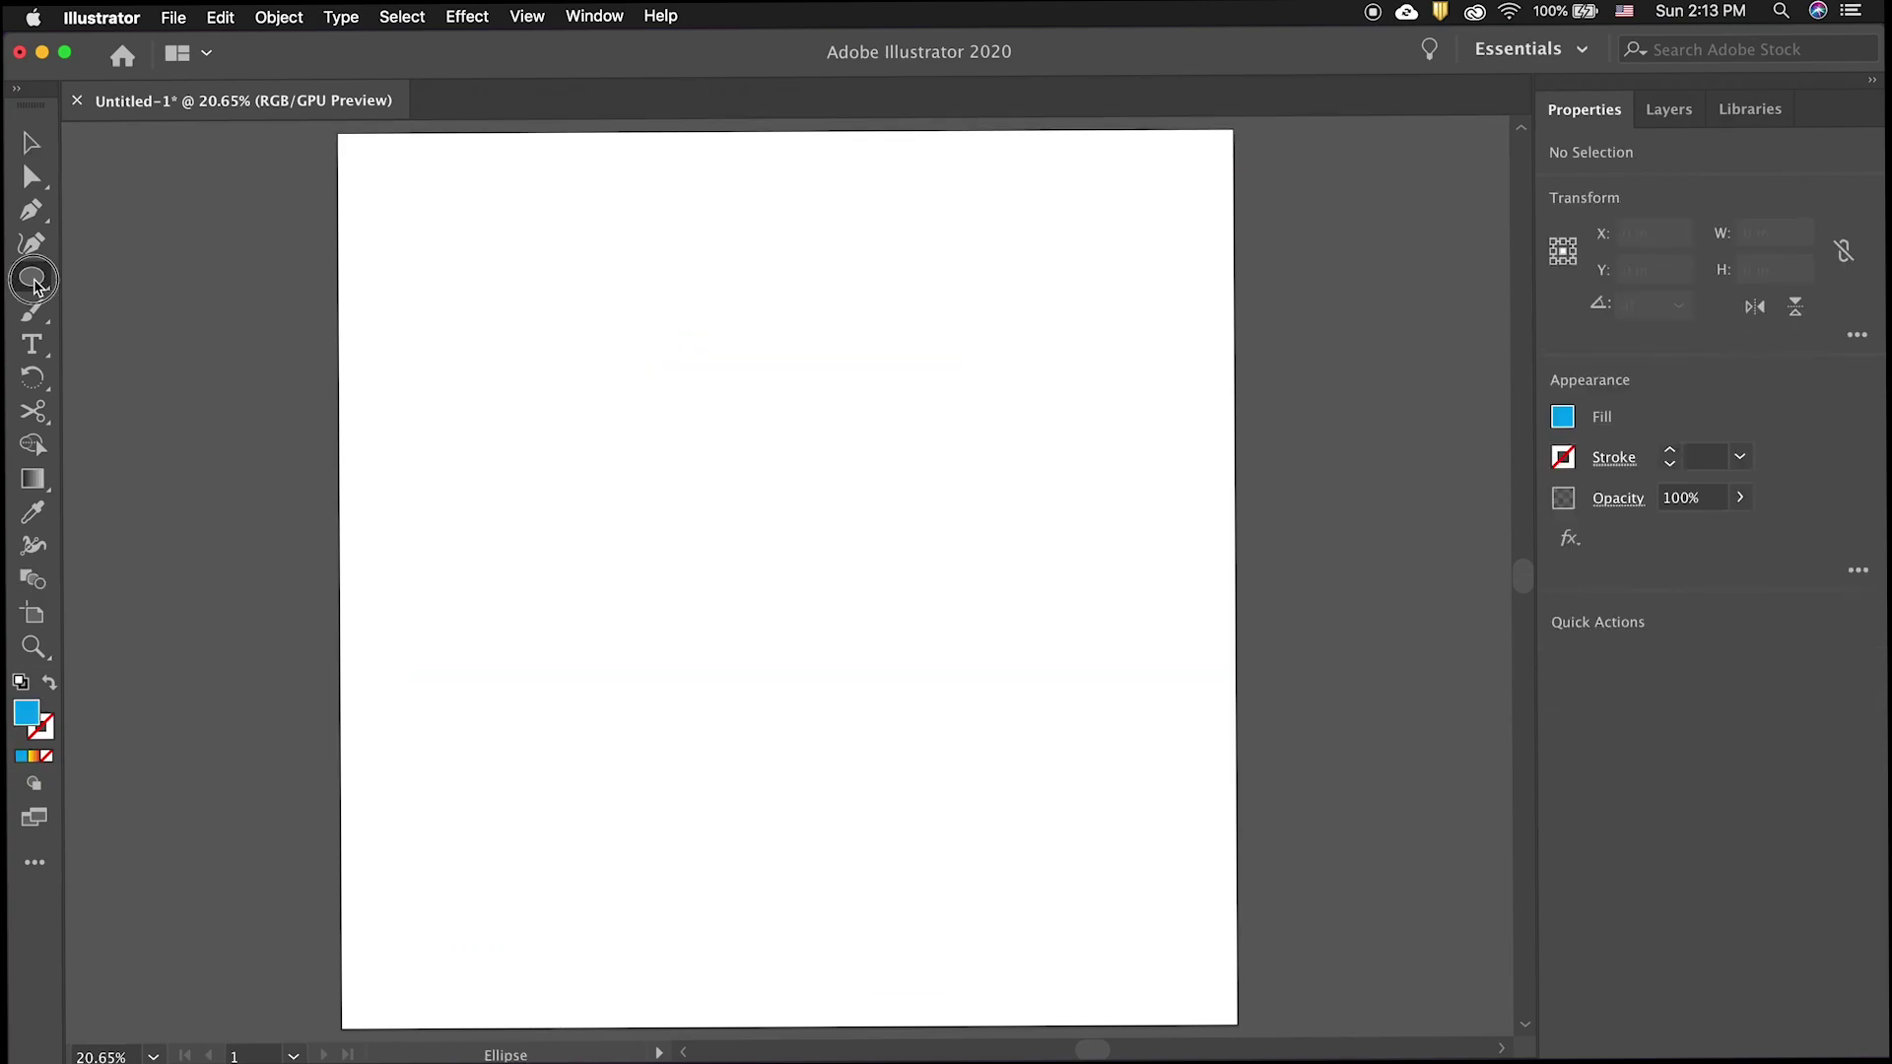
# - Draw a circle about 1.97 in across near the artboard's left edge and fill it with the yellow-to-red gradient
pyautogui.moveTo(34, 285); pyautogui.dragTo(170, 309)
pyautogui.moveTo(456, 608); pyautogui.dragTo(519, 667)
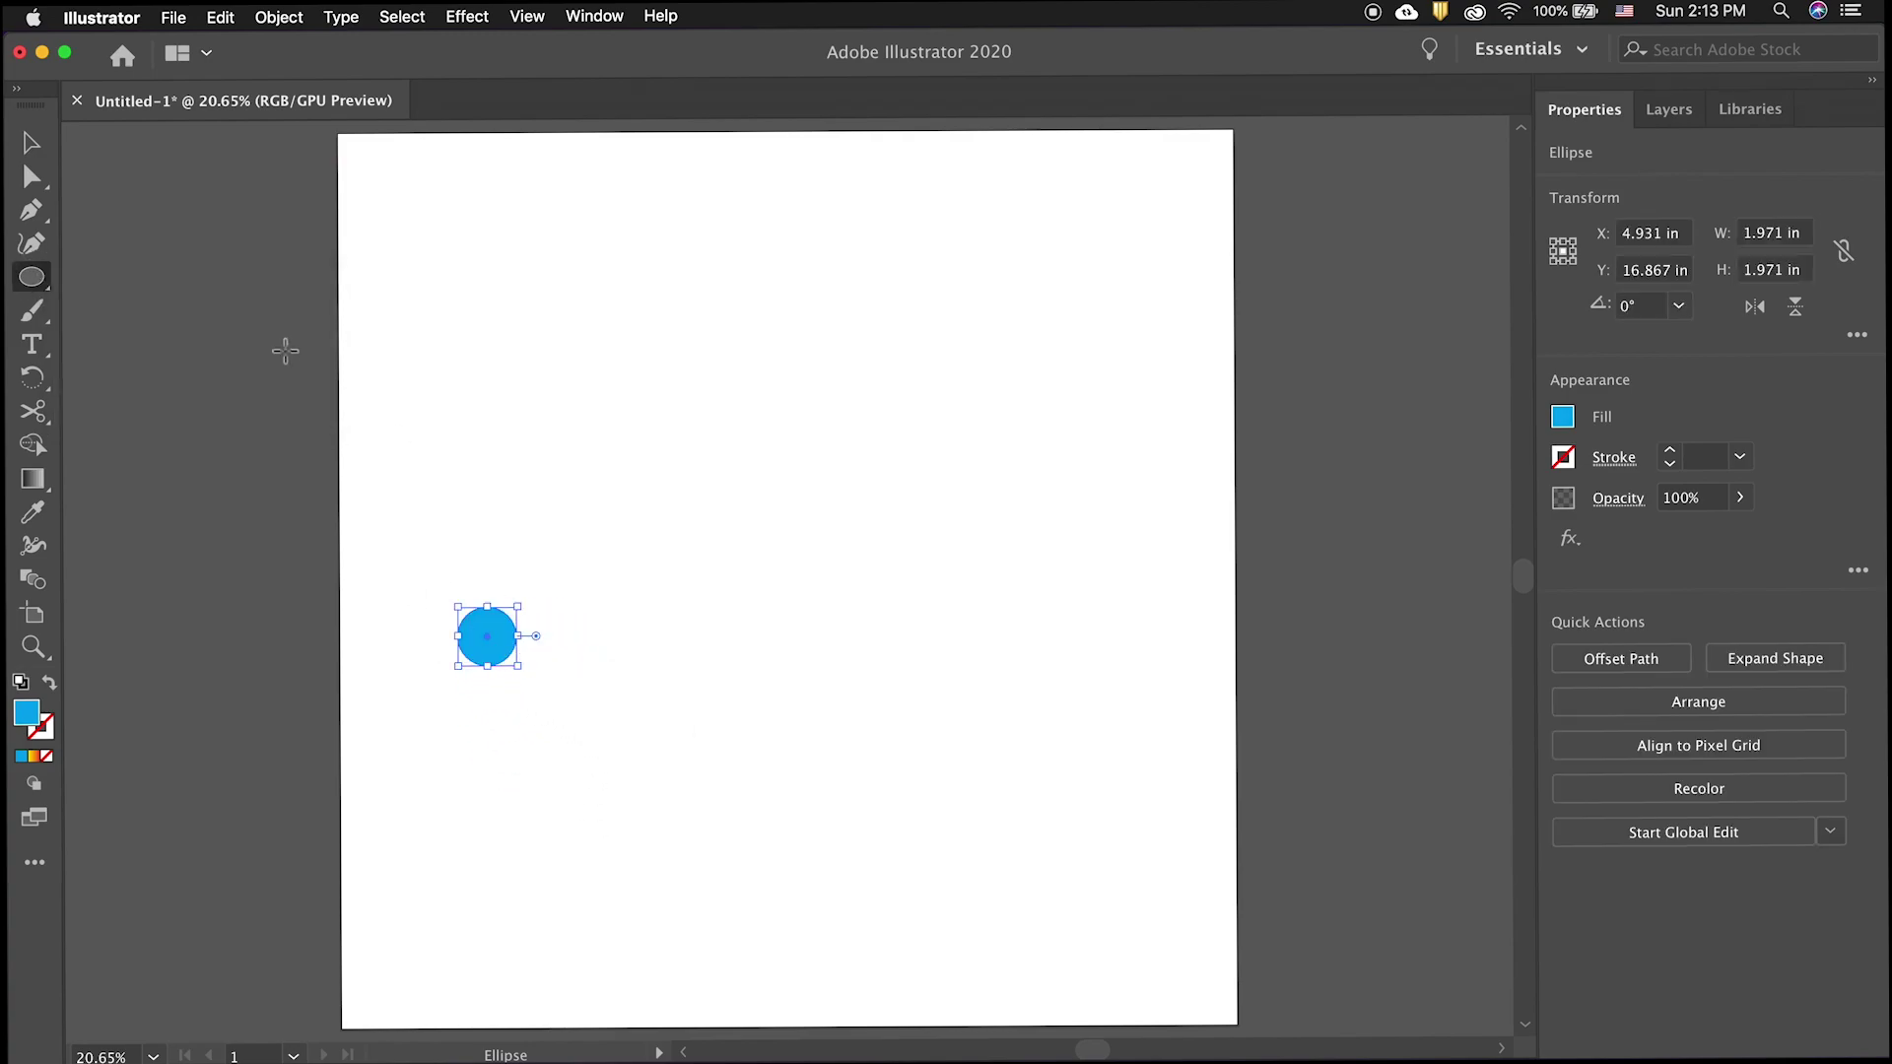
pyautogui.click(1563, 418)
pyautogui.click(1499, 549)
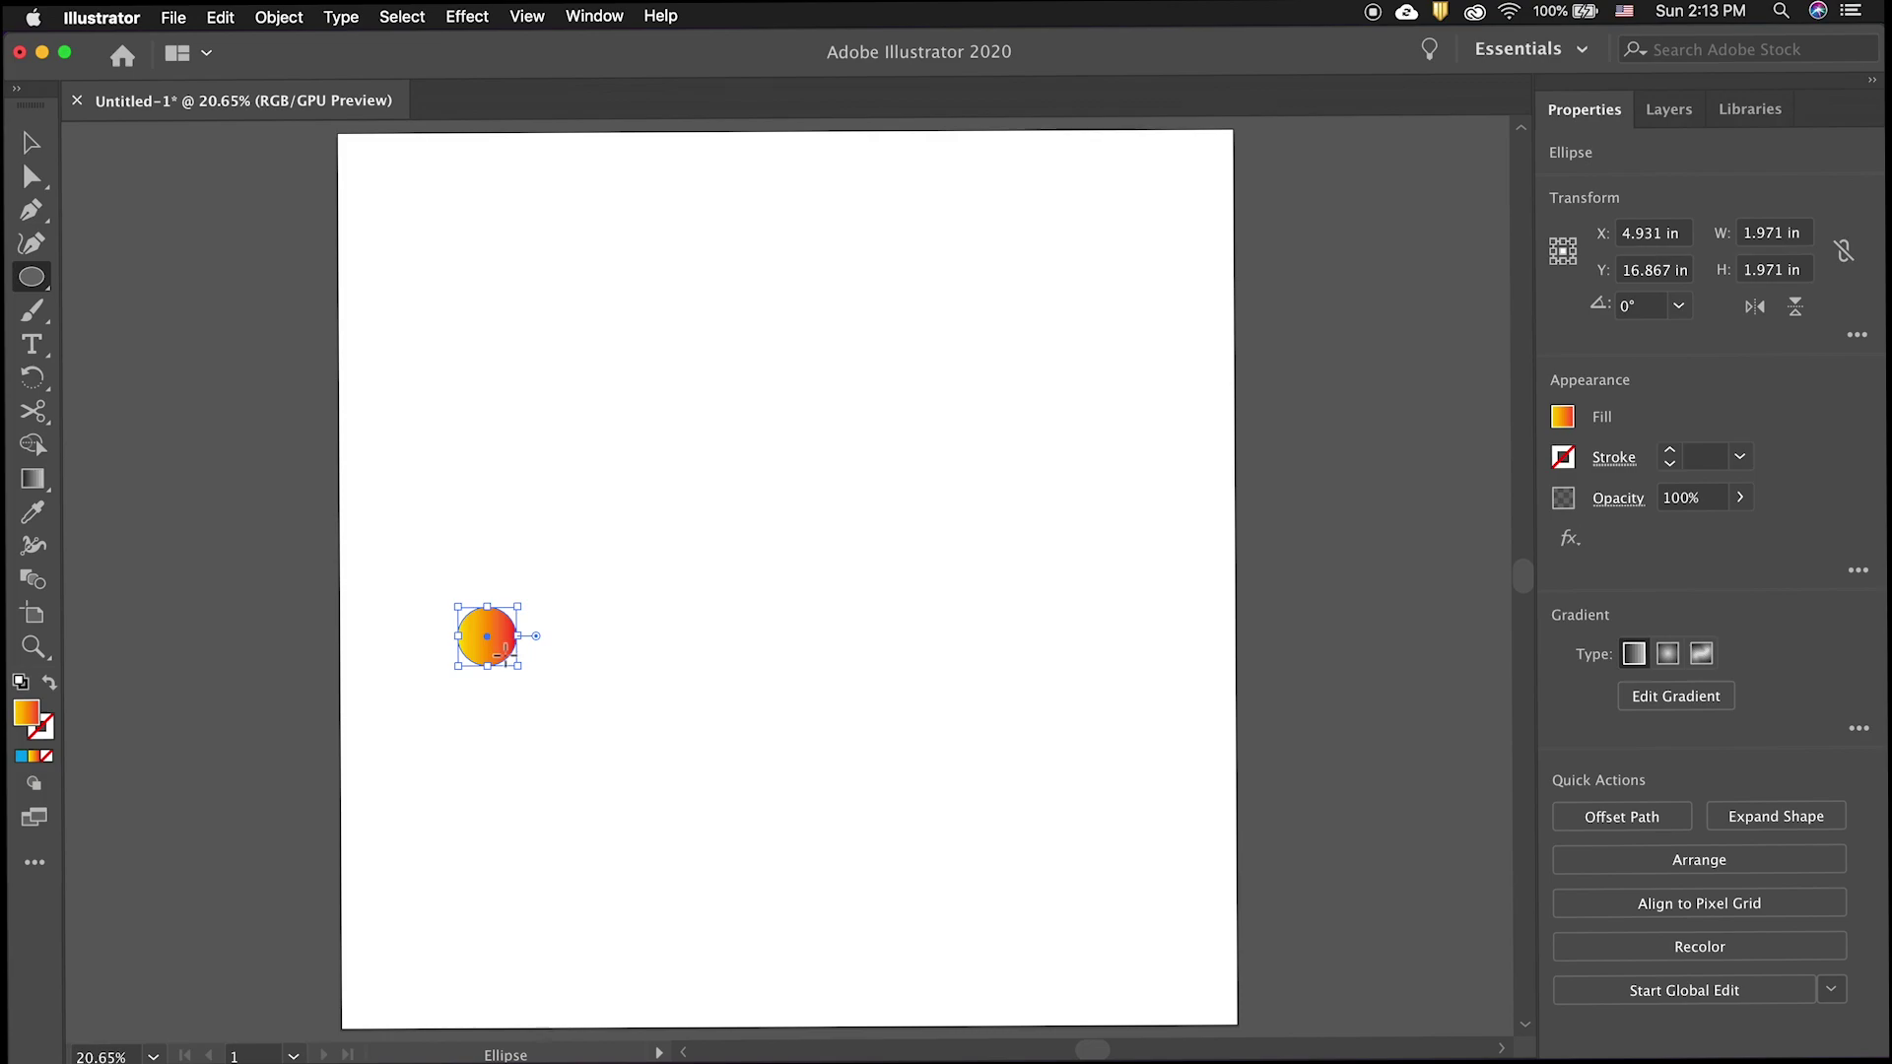
# - Duplicate the gradient circle straight across to the artboard's right side and blend the two circles into a bar
pyautogui.press('v')
pyautogui.moveTo(503, 658); pyautogui.dragTo(1017, 660)
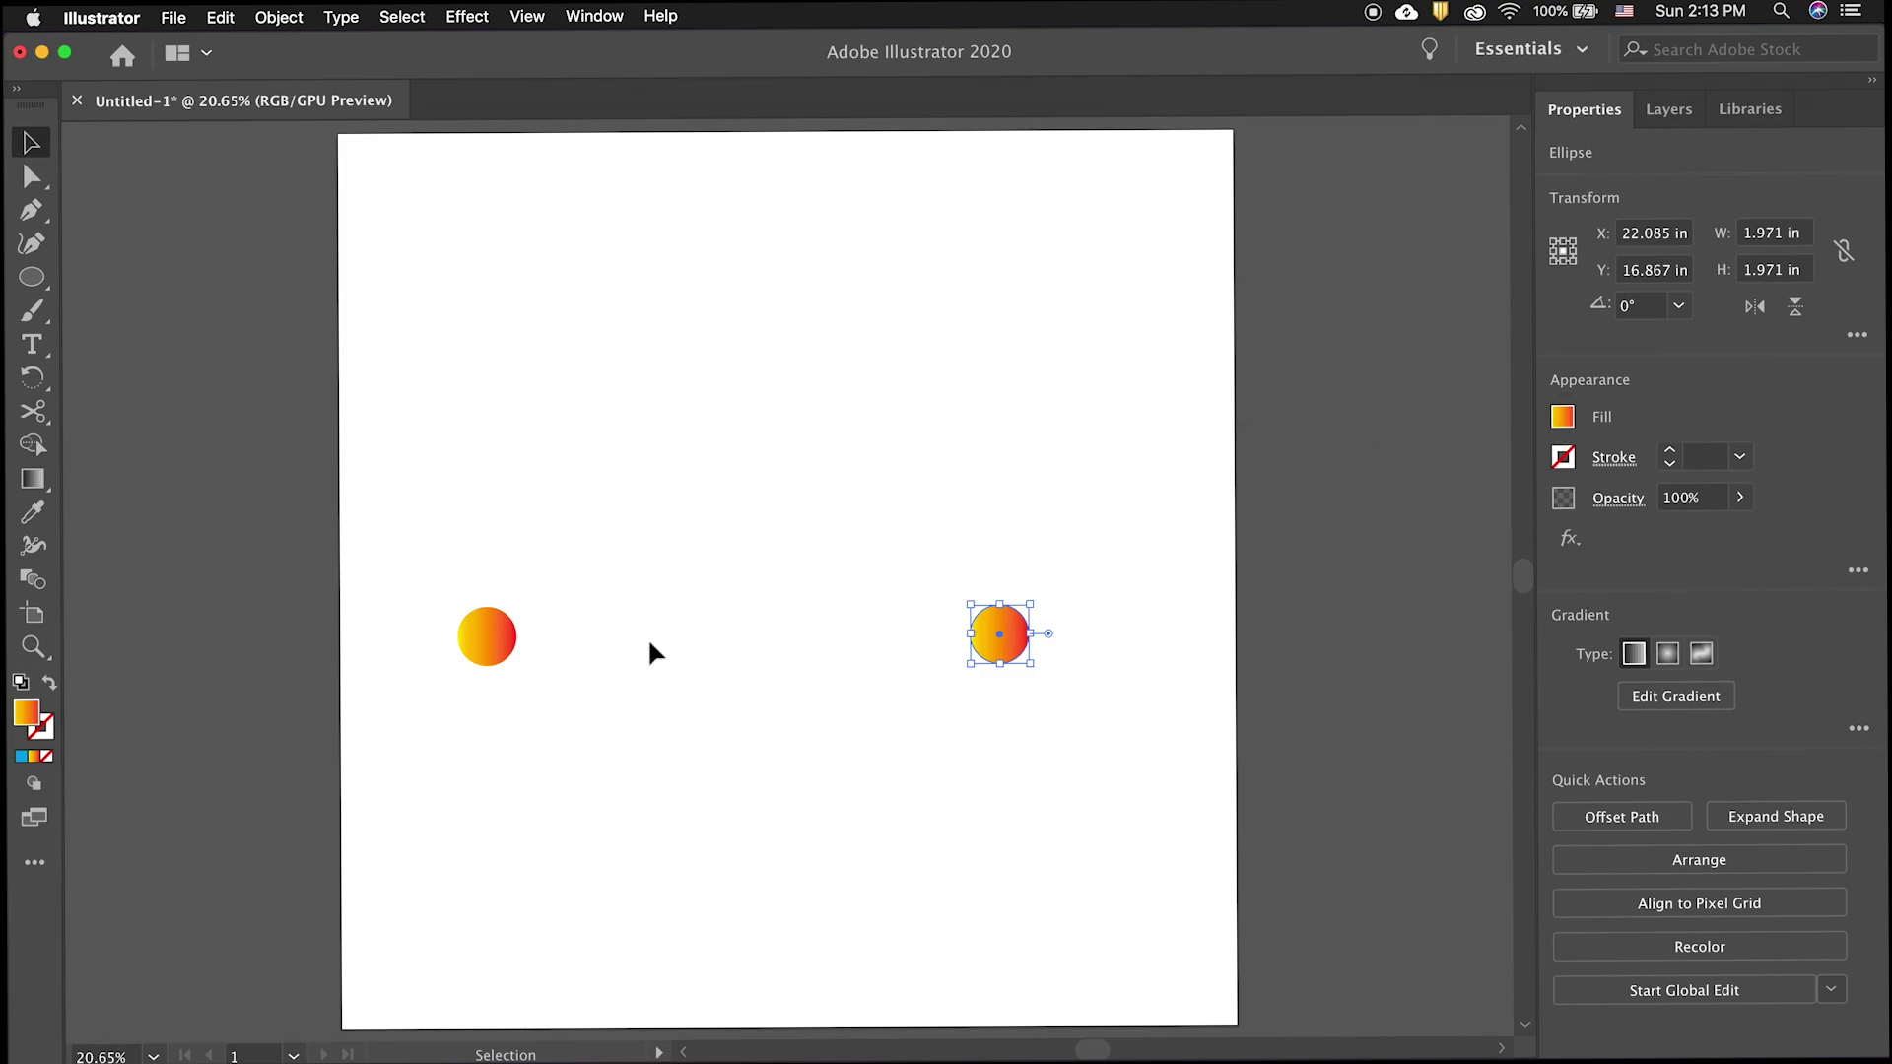
pyautogui.press('w')
pyautogui.click(997, 641)
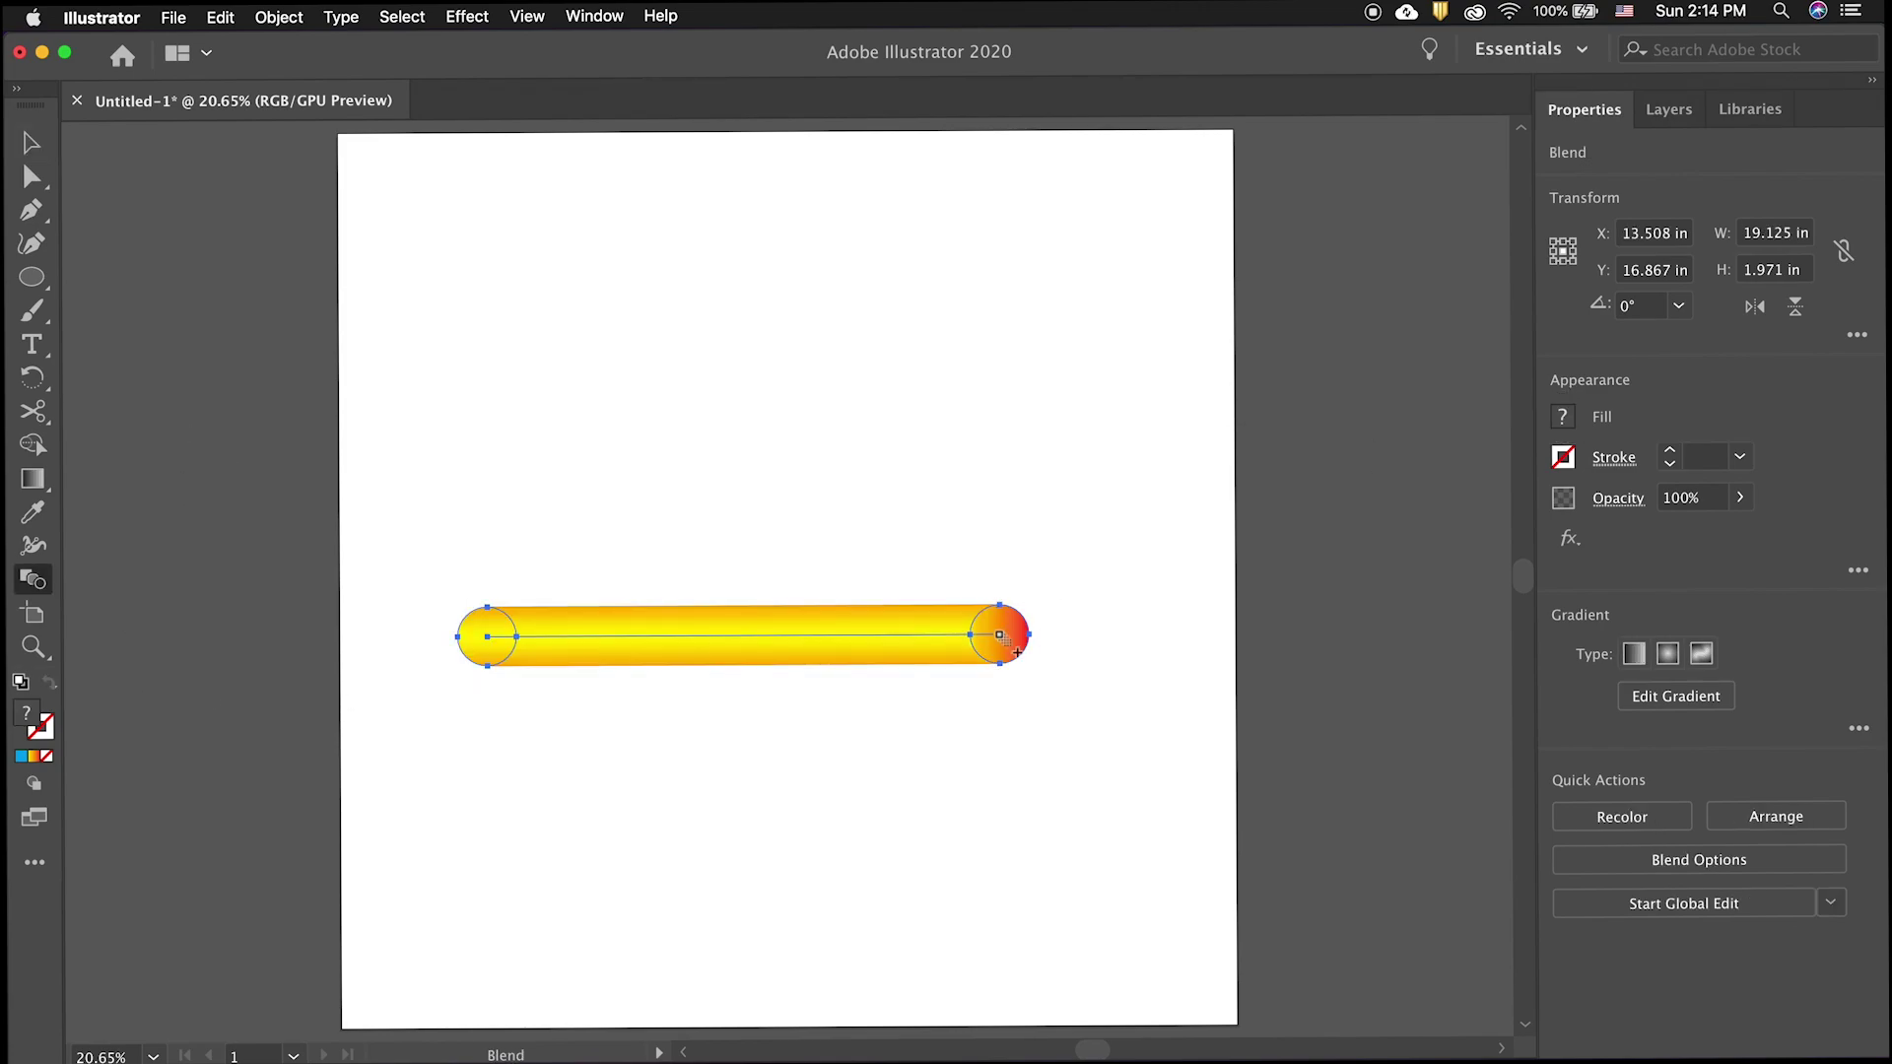
# - Move both green LOOP letterings from beside the artboard onto it
pyautogui.scroll(-3, 690, 352)
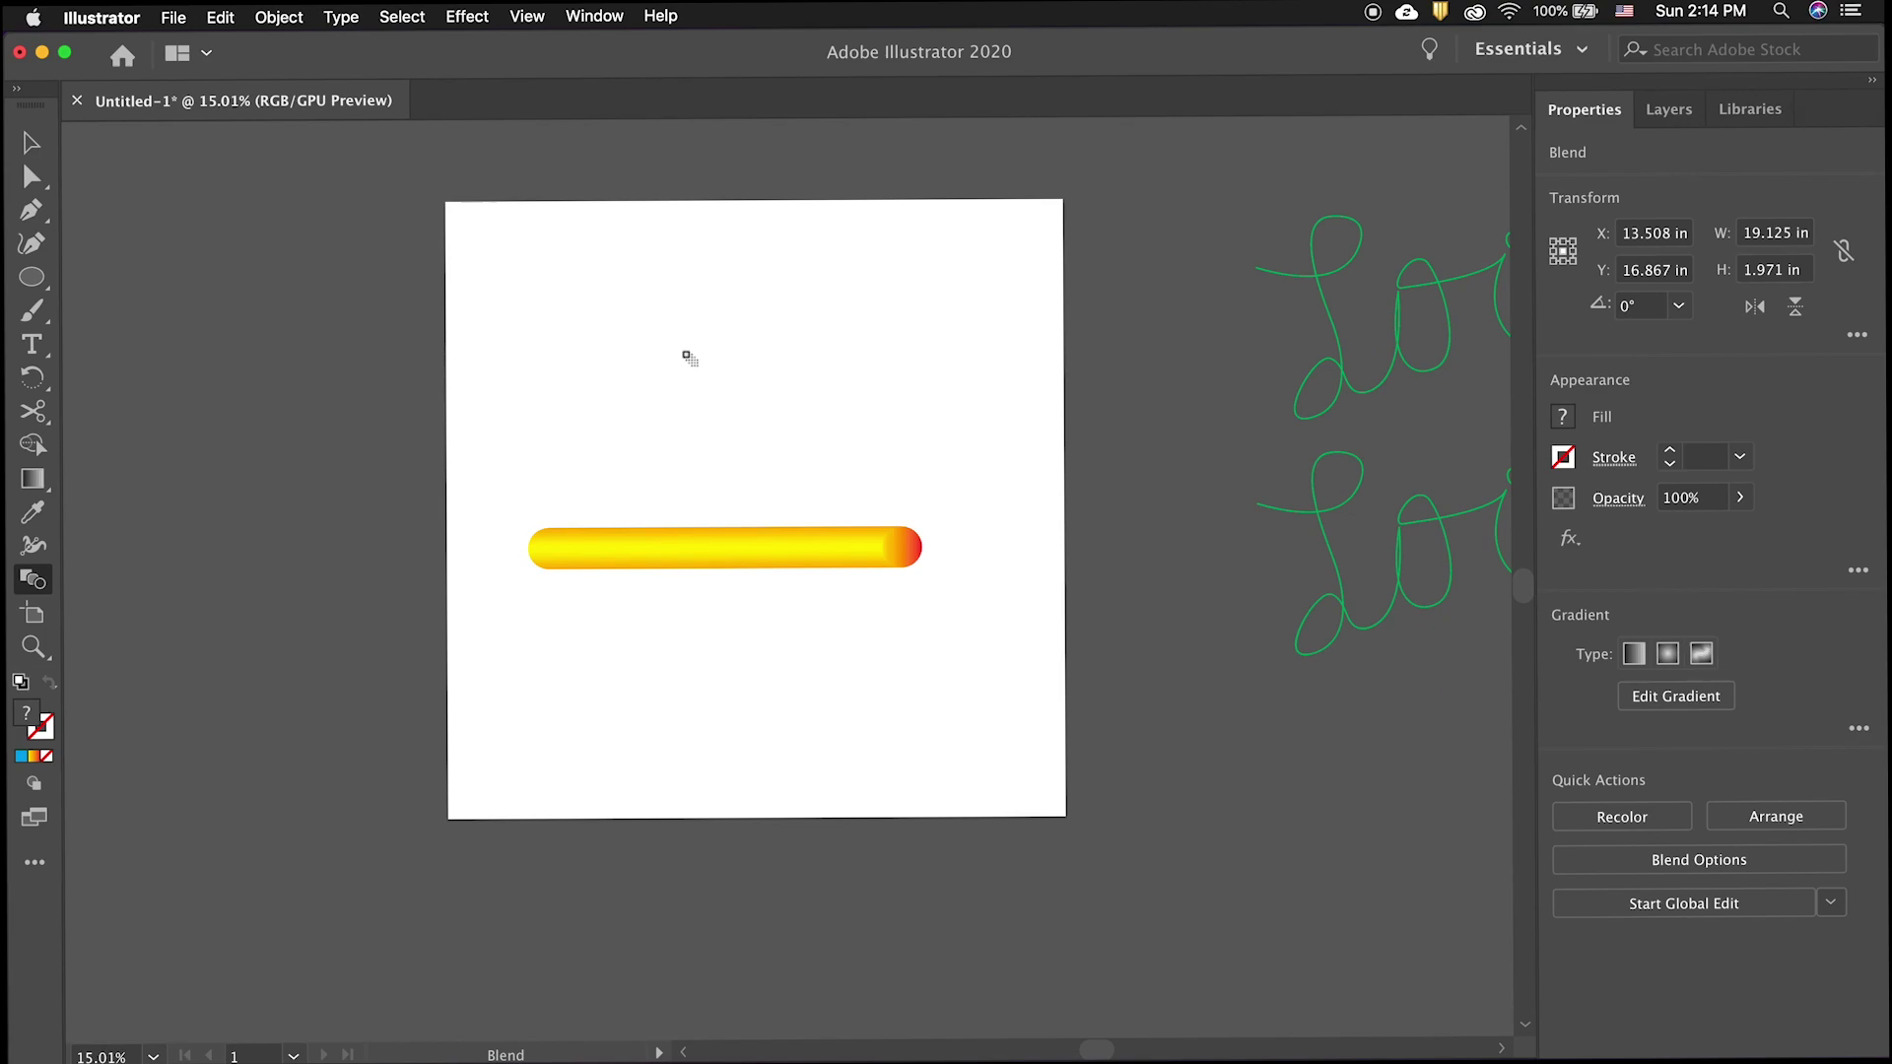
pyautogui.press('v')
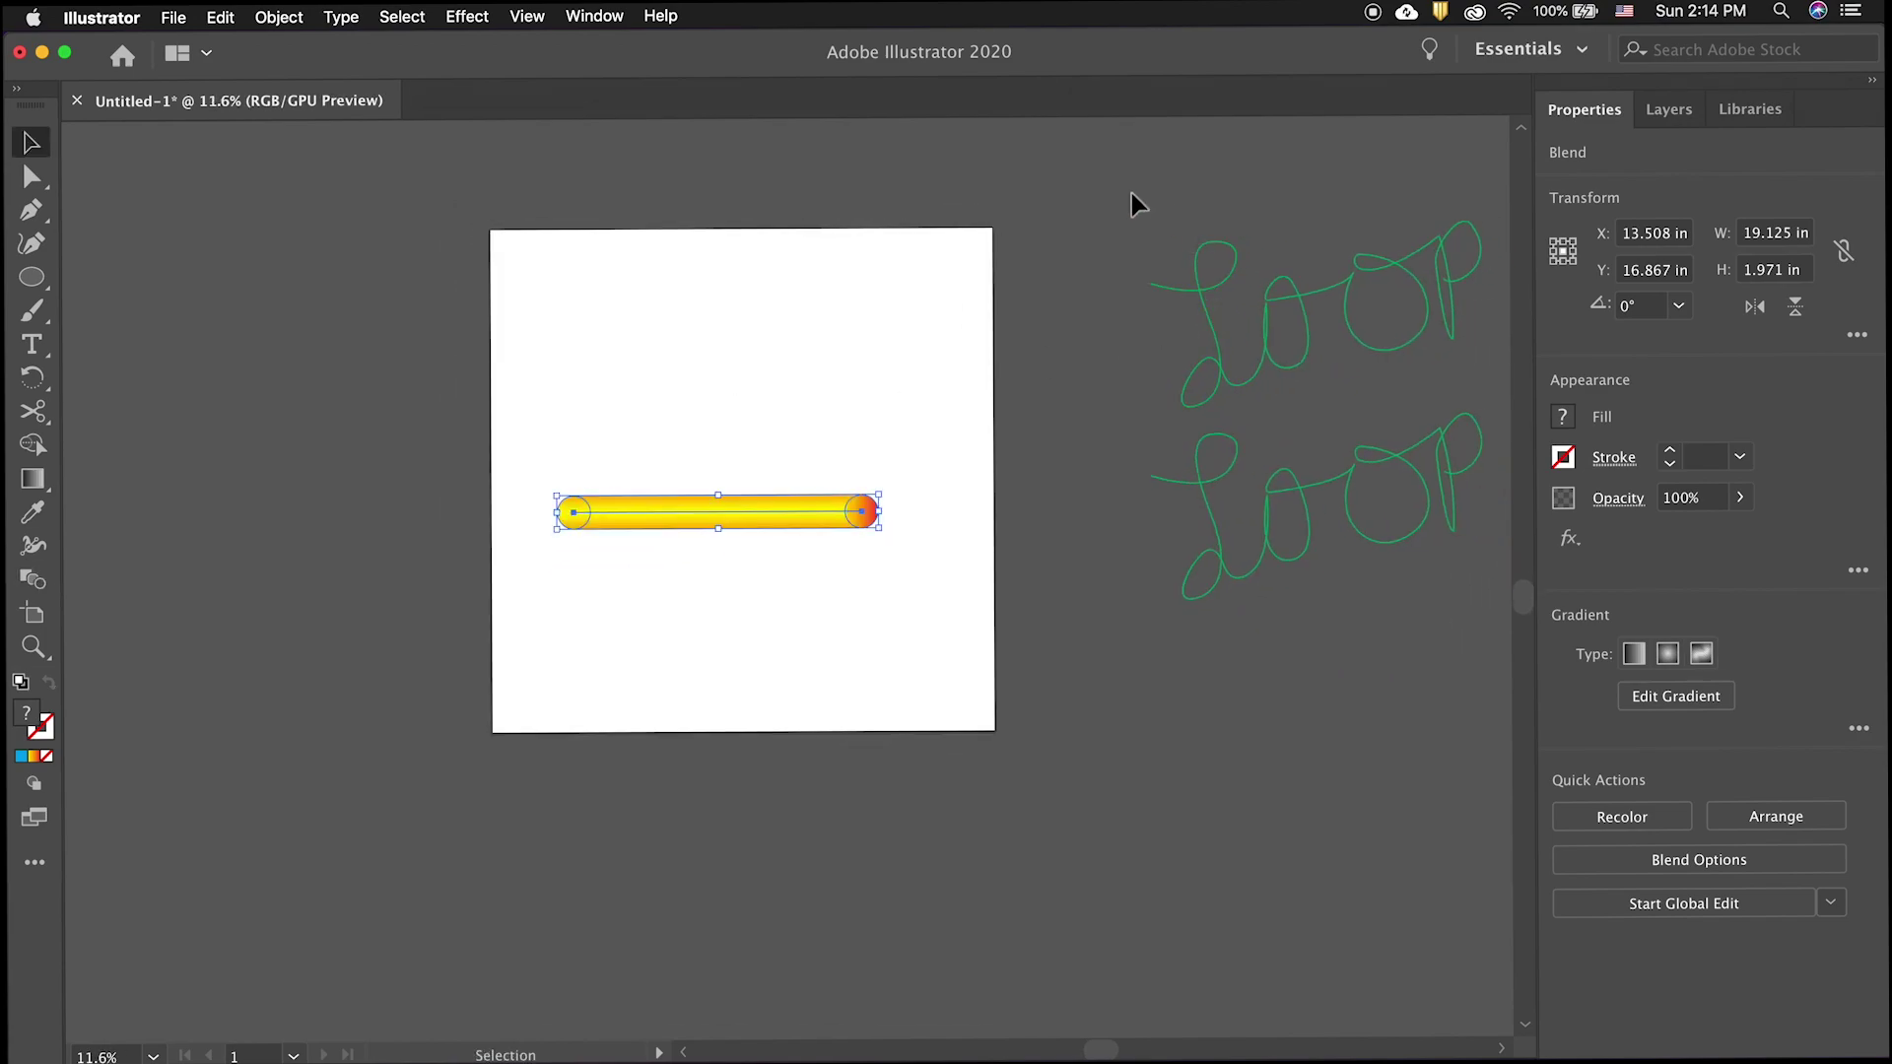
pyautogui.click(1489, 570)
pyautogui.moveTo(1344, 473); pyautogui.dragTo(728, 661)
# - Duplicate the gradient bar at even vertical intervals to build a stack of five bars
pyautogui.click(830, 634)
pyautogui.press('super+d')
pyautogui.press('super+d')
pyautogui.press('super+d')
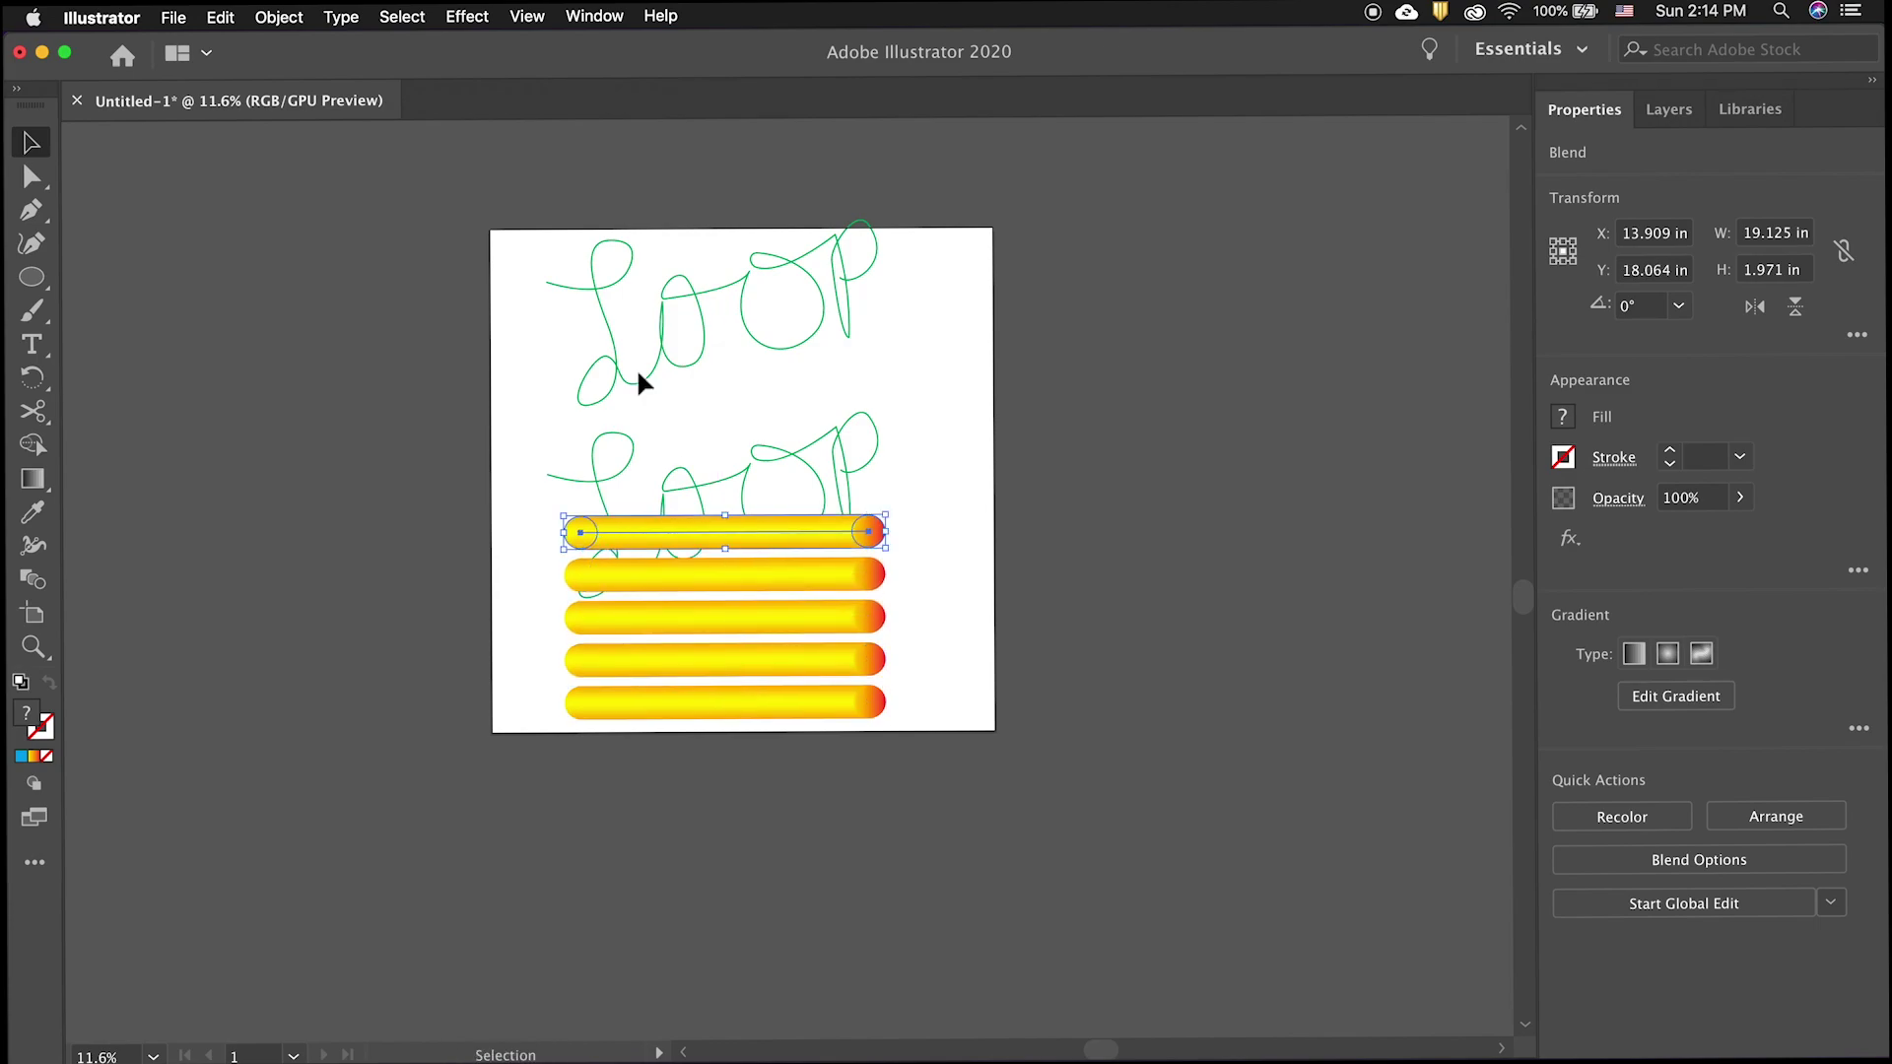
# - Replace the spine of the topmost gradient bar with the "L" path of the upper lettering
pyautogui.click(623, 369)
pyautogui.keyDown('shift'); pyautogui.click(690, 530); pyautogui.keyUp('shift')
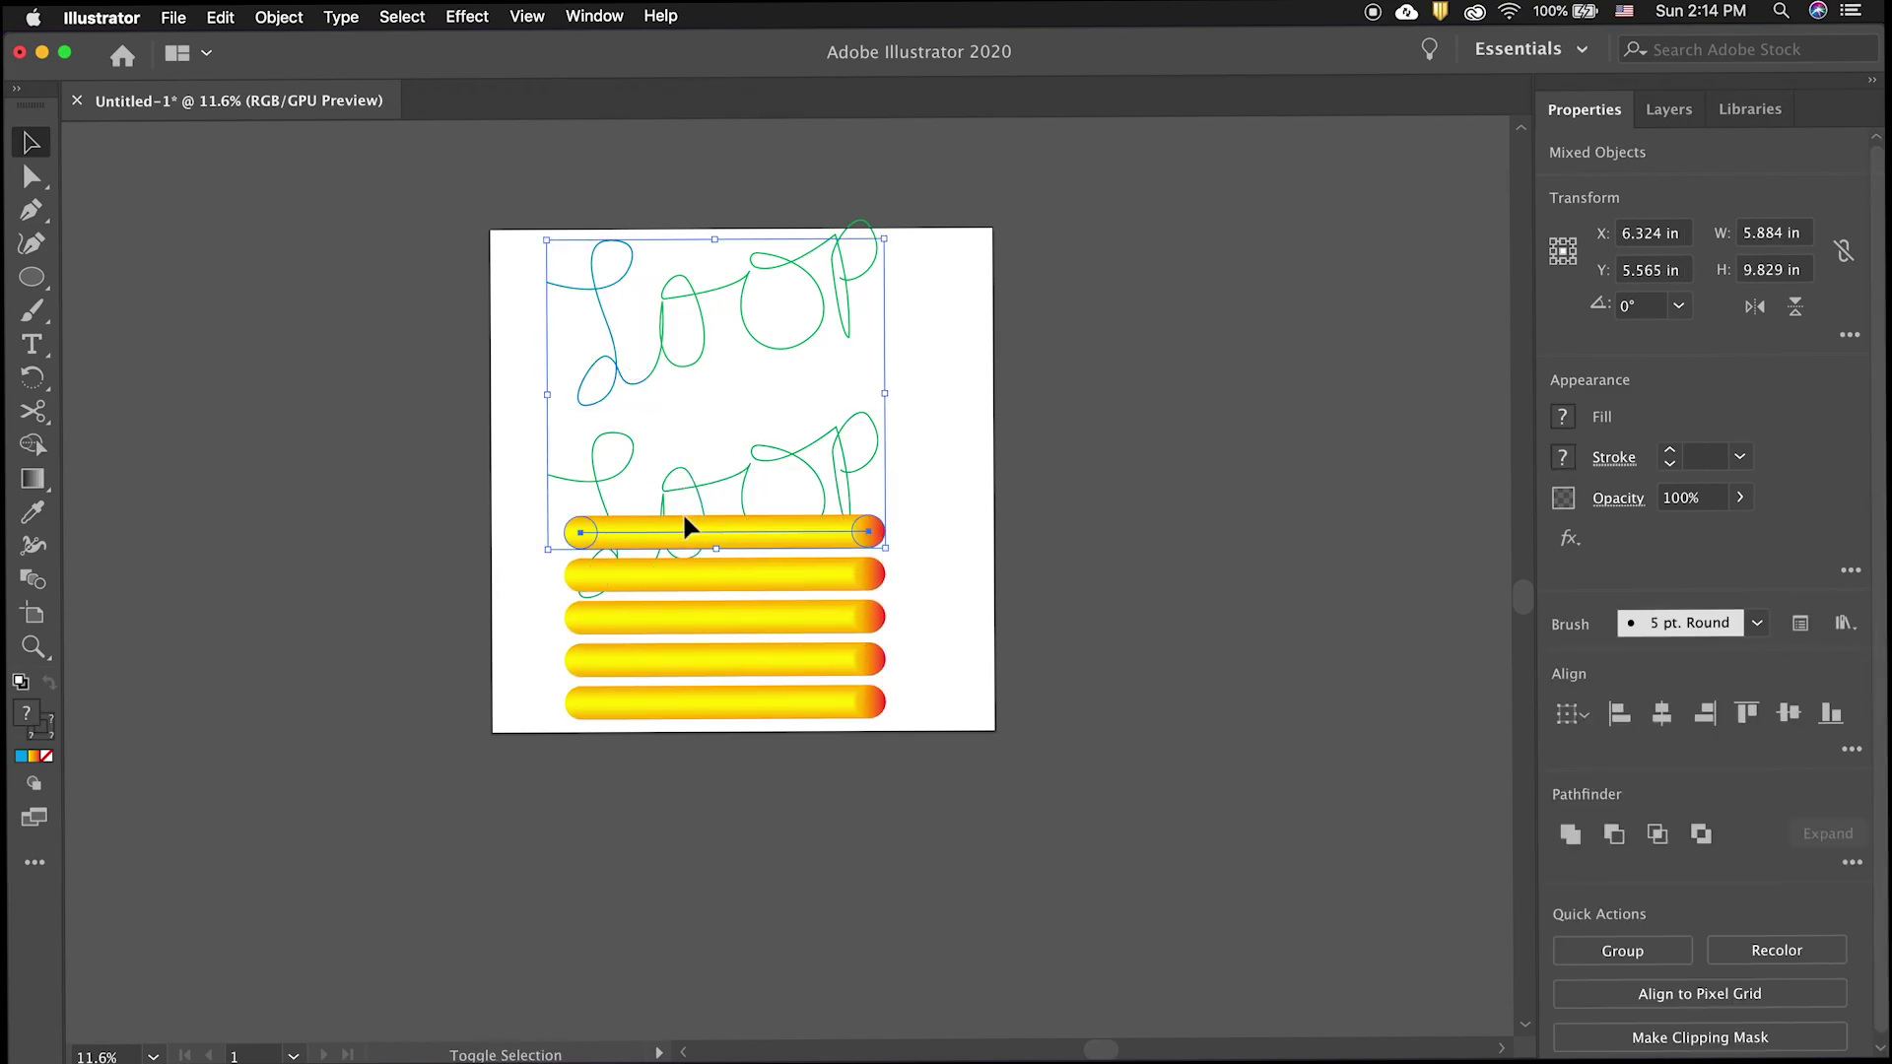
pyautogui.click(279, 16)
pyautogui.moveTo(347, 583)
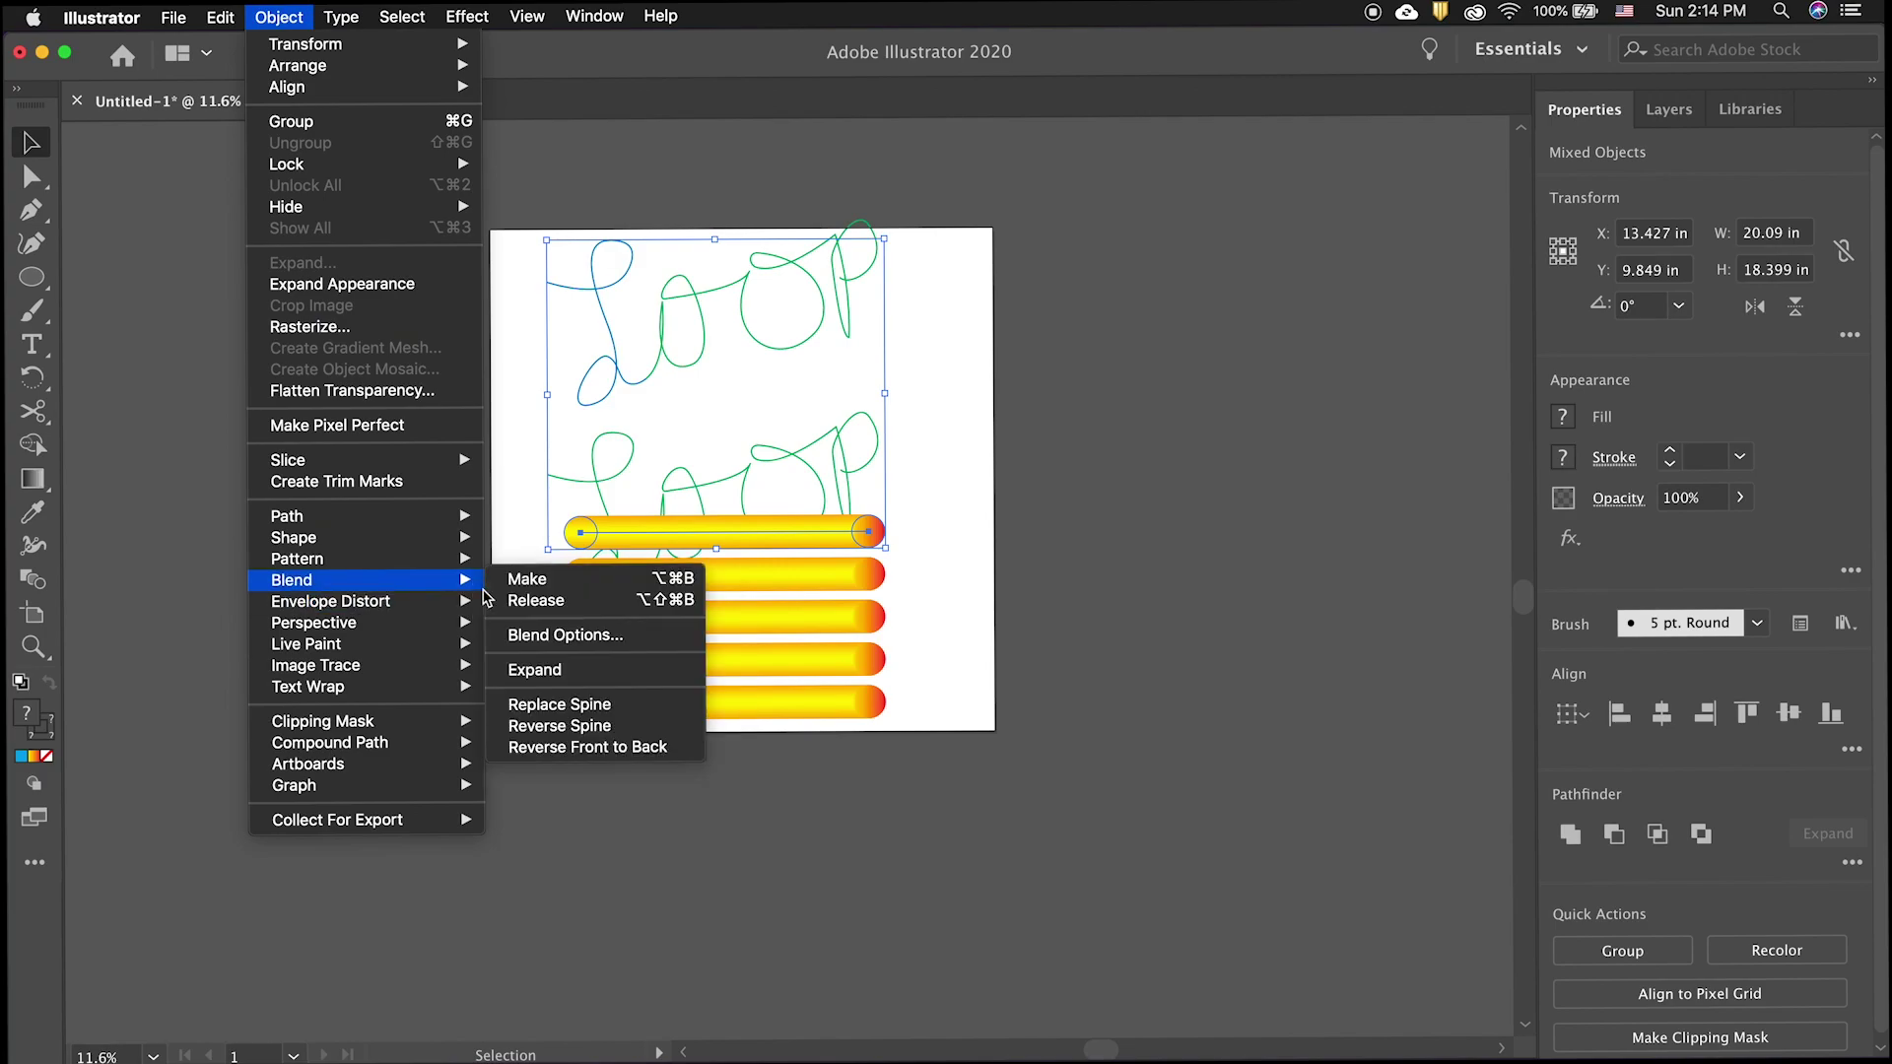
pyautogui.click(588, 710)
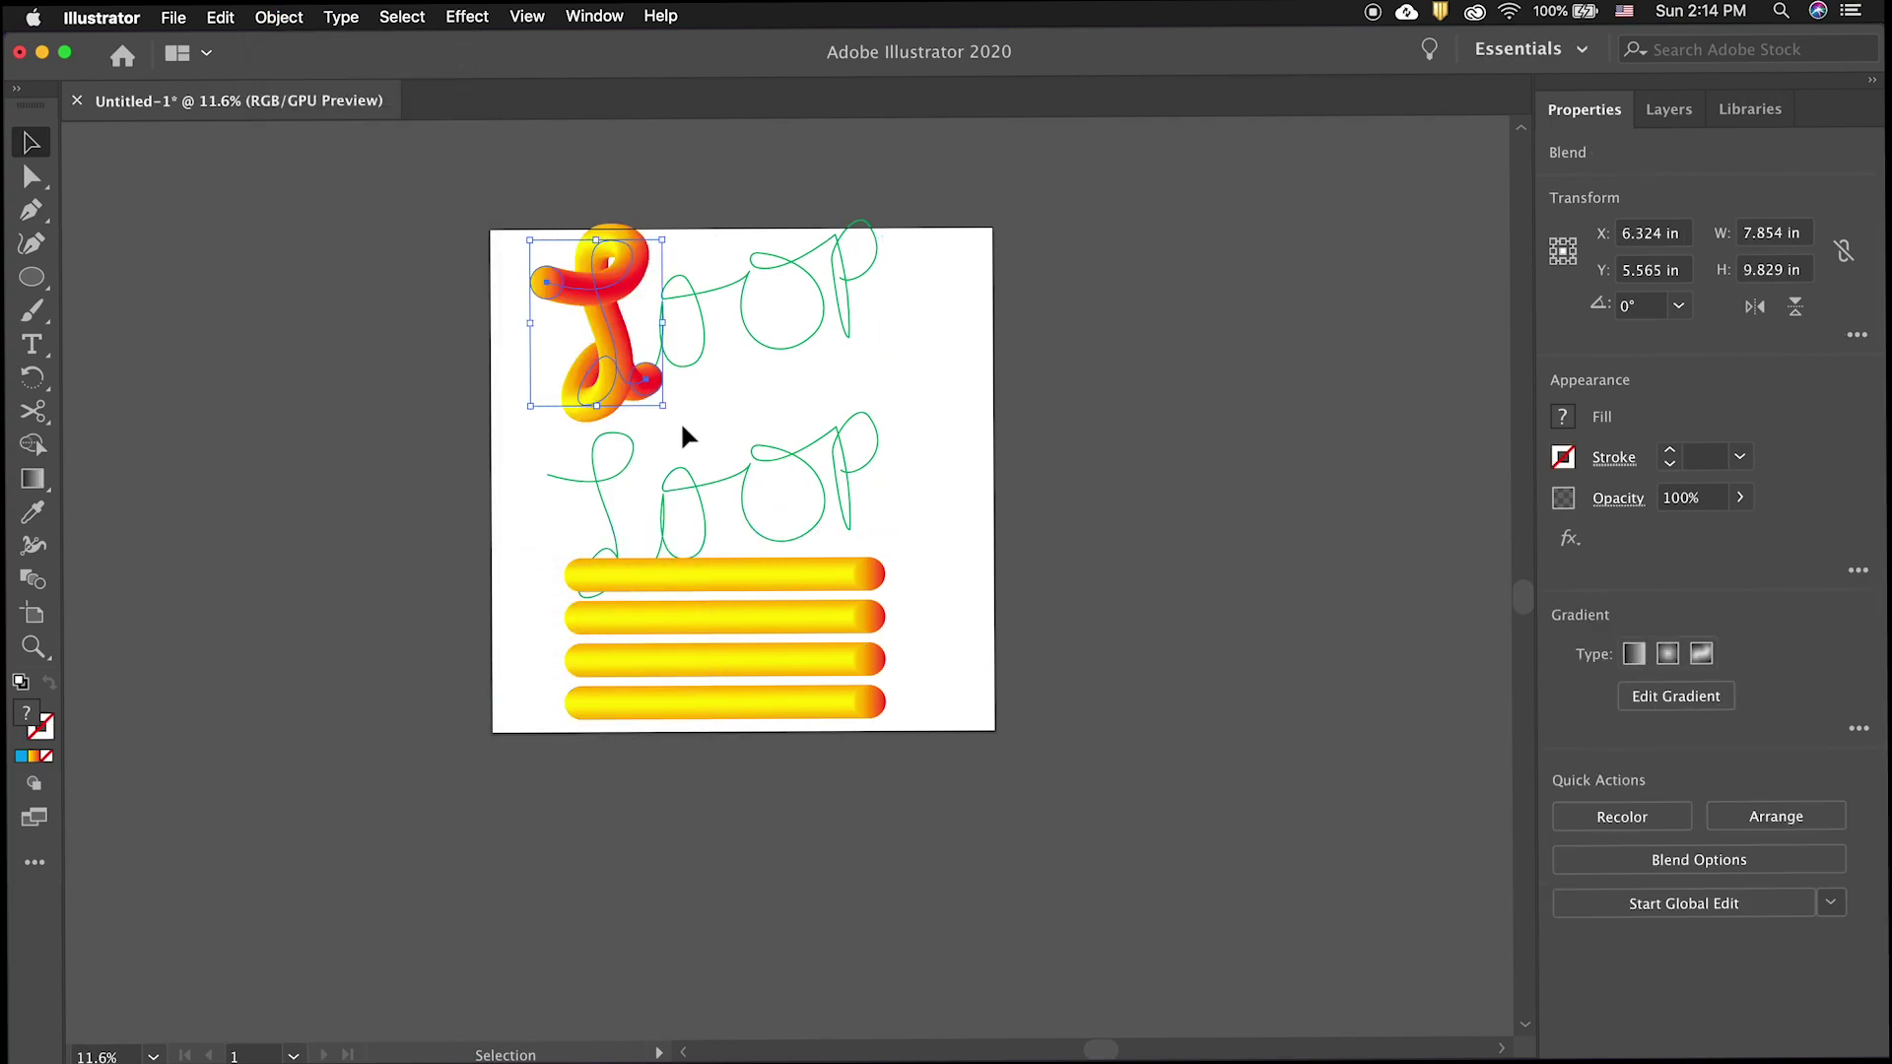
# - Replace the spine of the topmost remaining gradient bar with the first "o" path of the upper lettering
pyautogui.click(683, 367)
pyautogui.keyDown('shift'); pyautogui.click(708, 571); pyautogui.keyUp('shift')
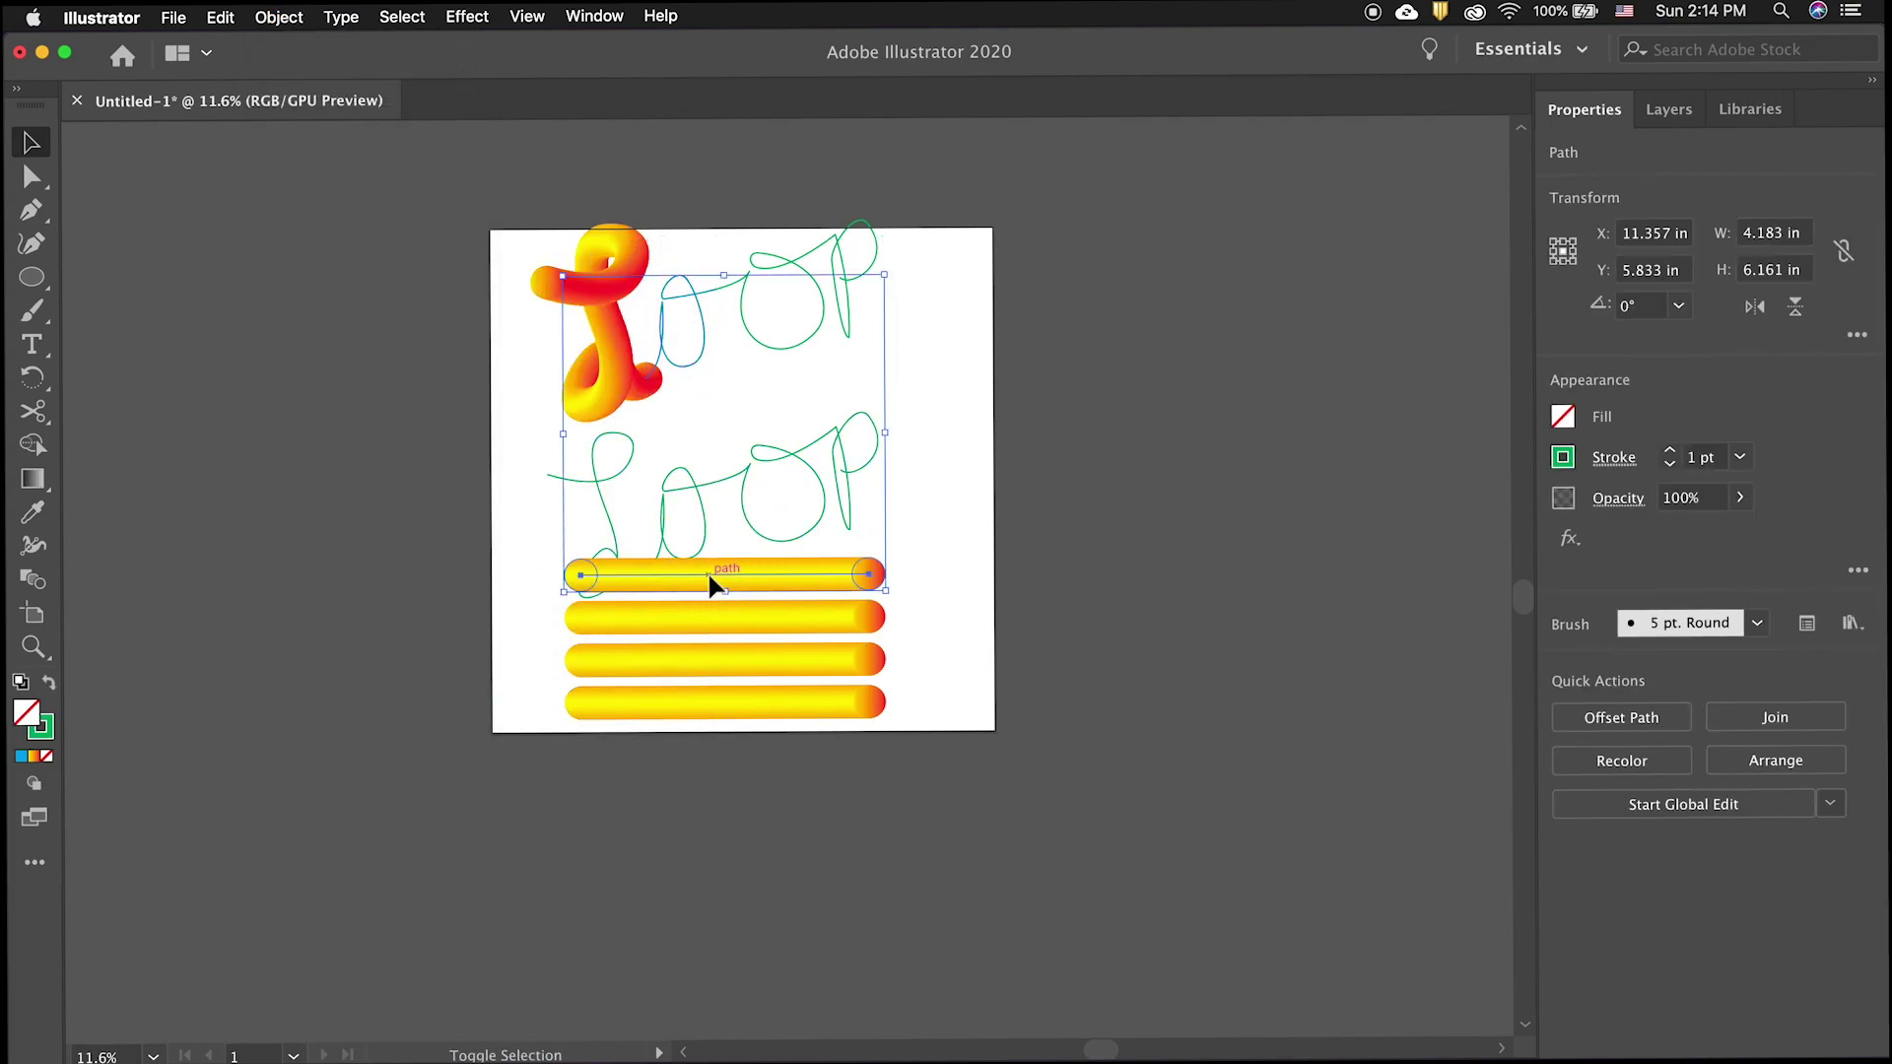
pyautogui.rightClick(707, 573)
pyautogui.click(295, 20)
pyautogui.moveTo(296, 580)
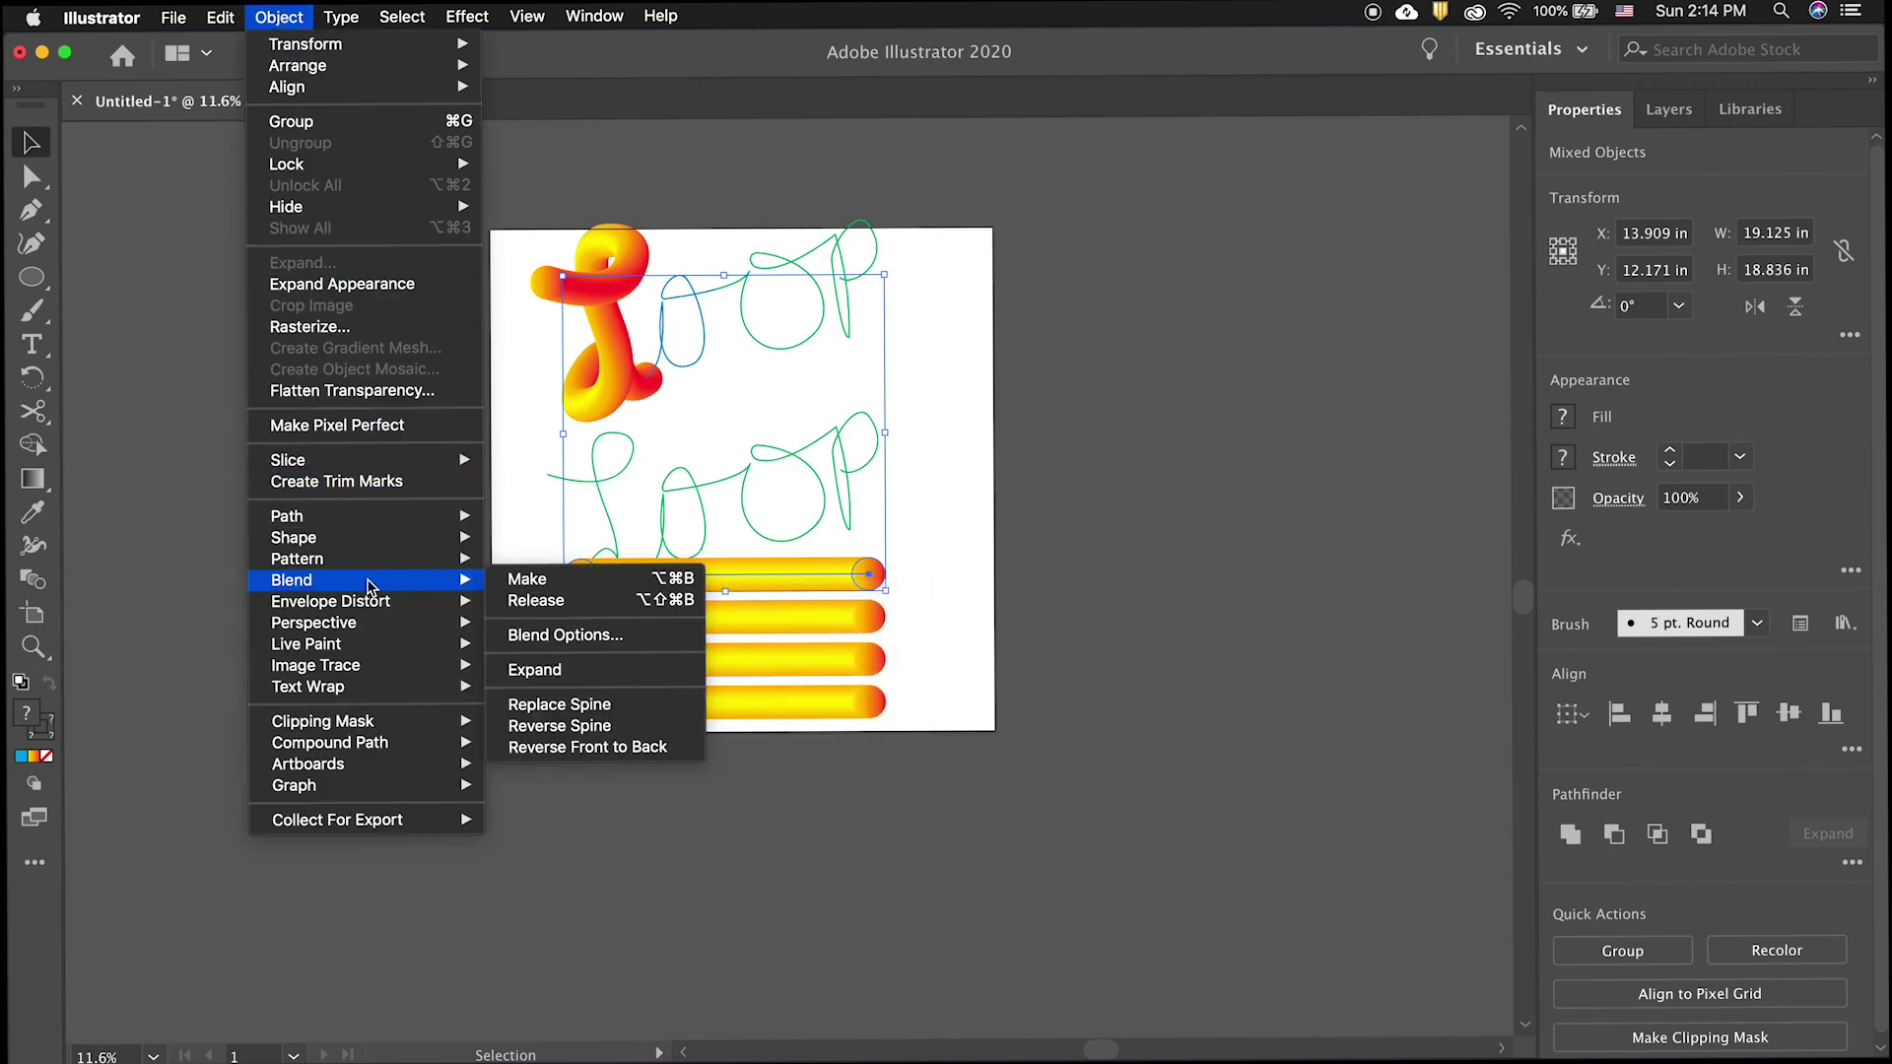
pyautogui.click(519, 705)
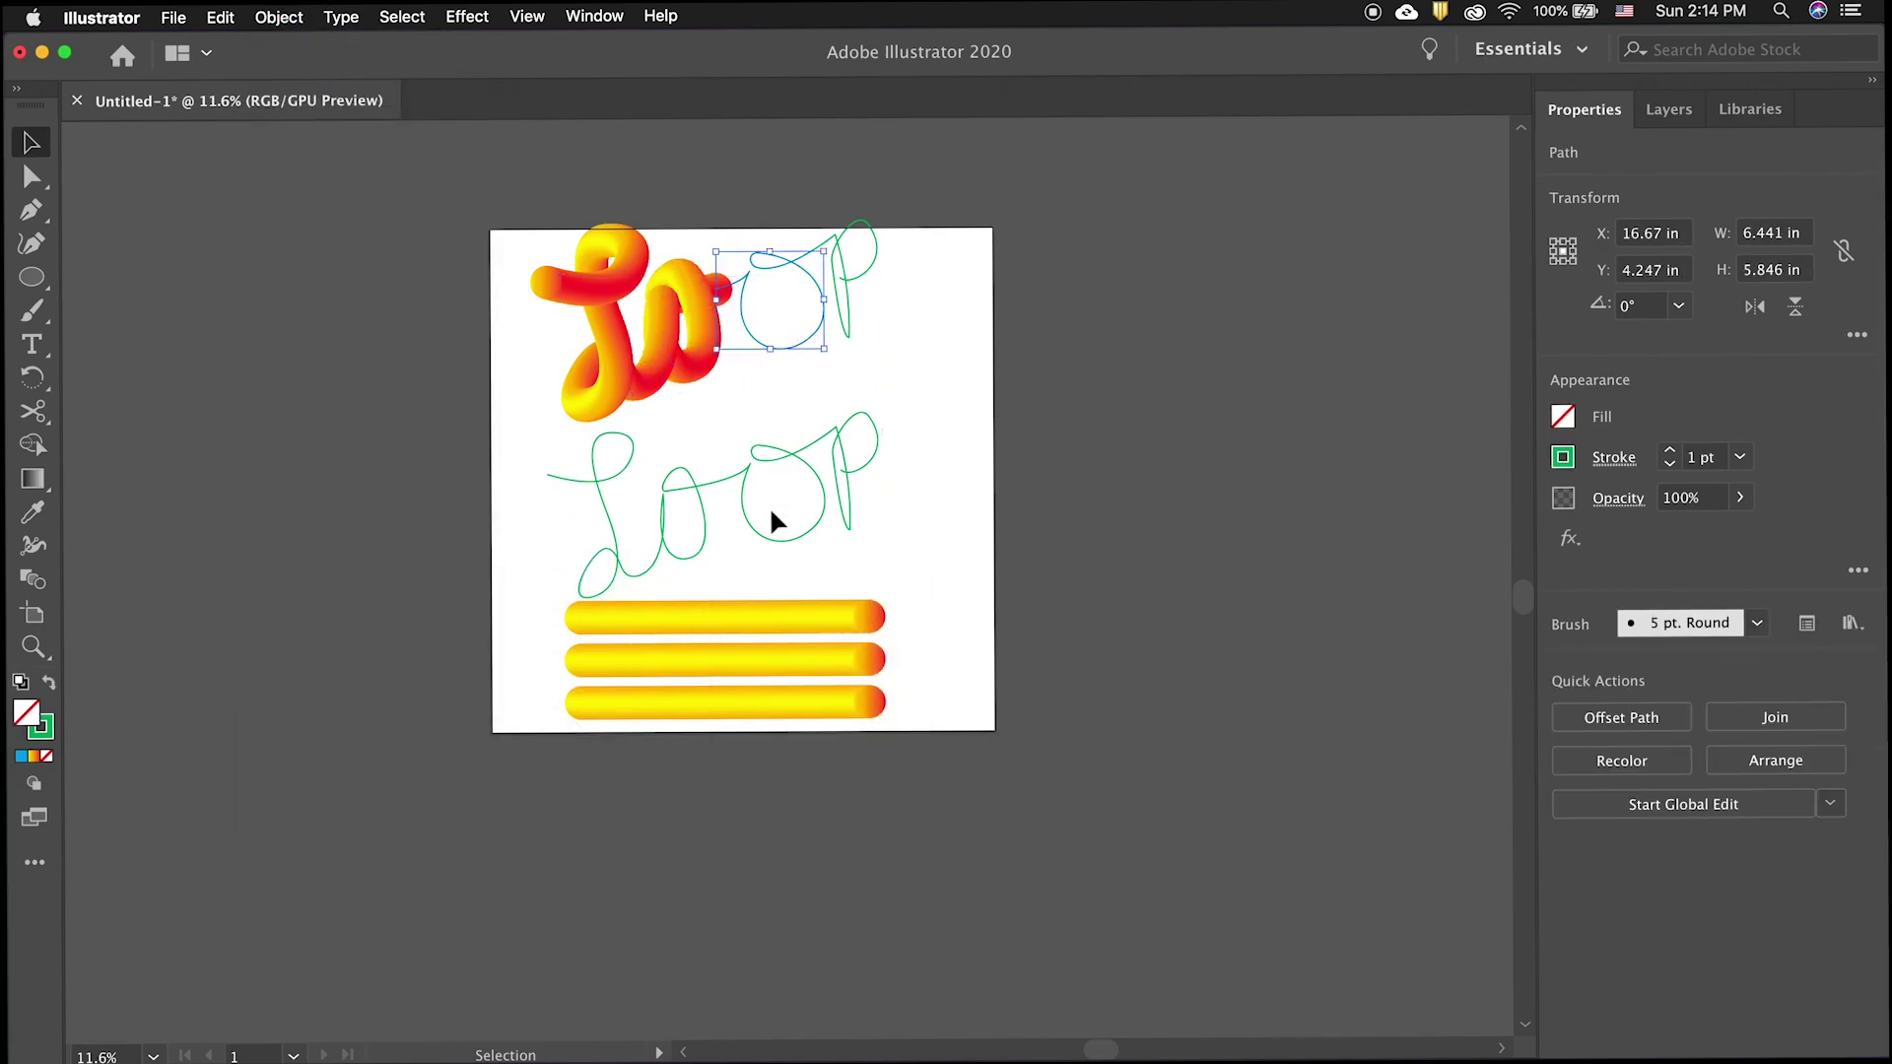
# - Replace the spine of the uppermost of the three remaining bars with the upper lettering's second "O" path
pyautogui.keyDown('shift'); pyautogui.click(765, 623); pyautogui.keyUp('shift')
pyautogui.click(279, 16)
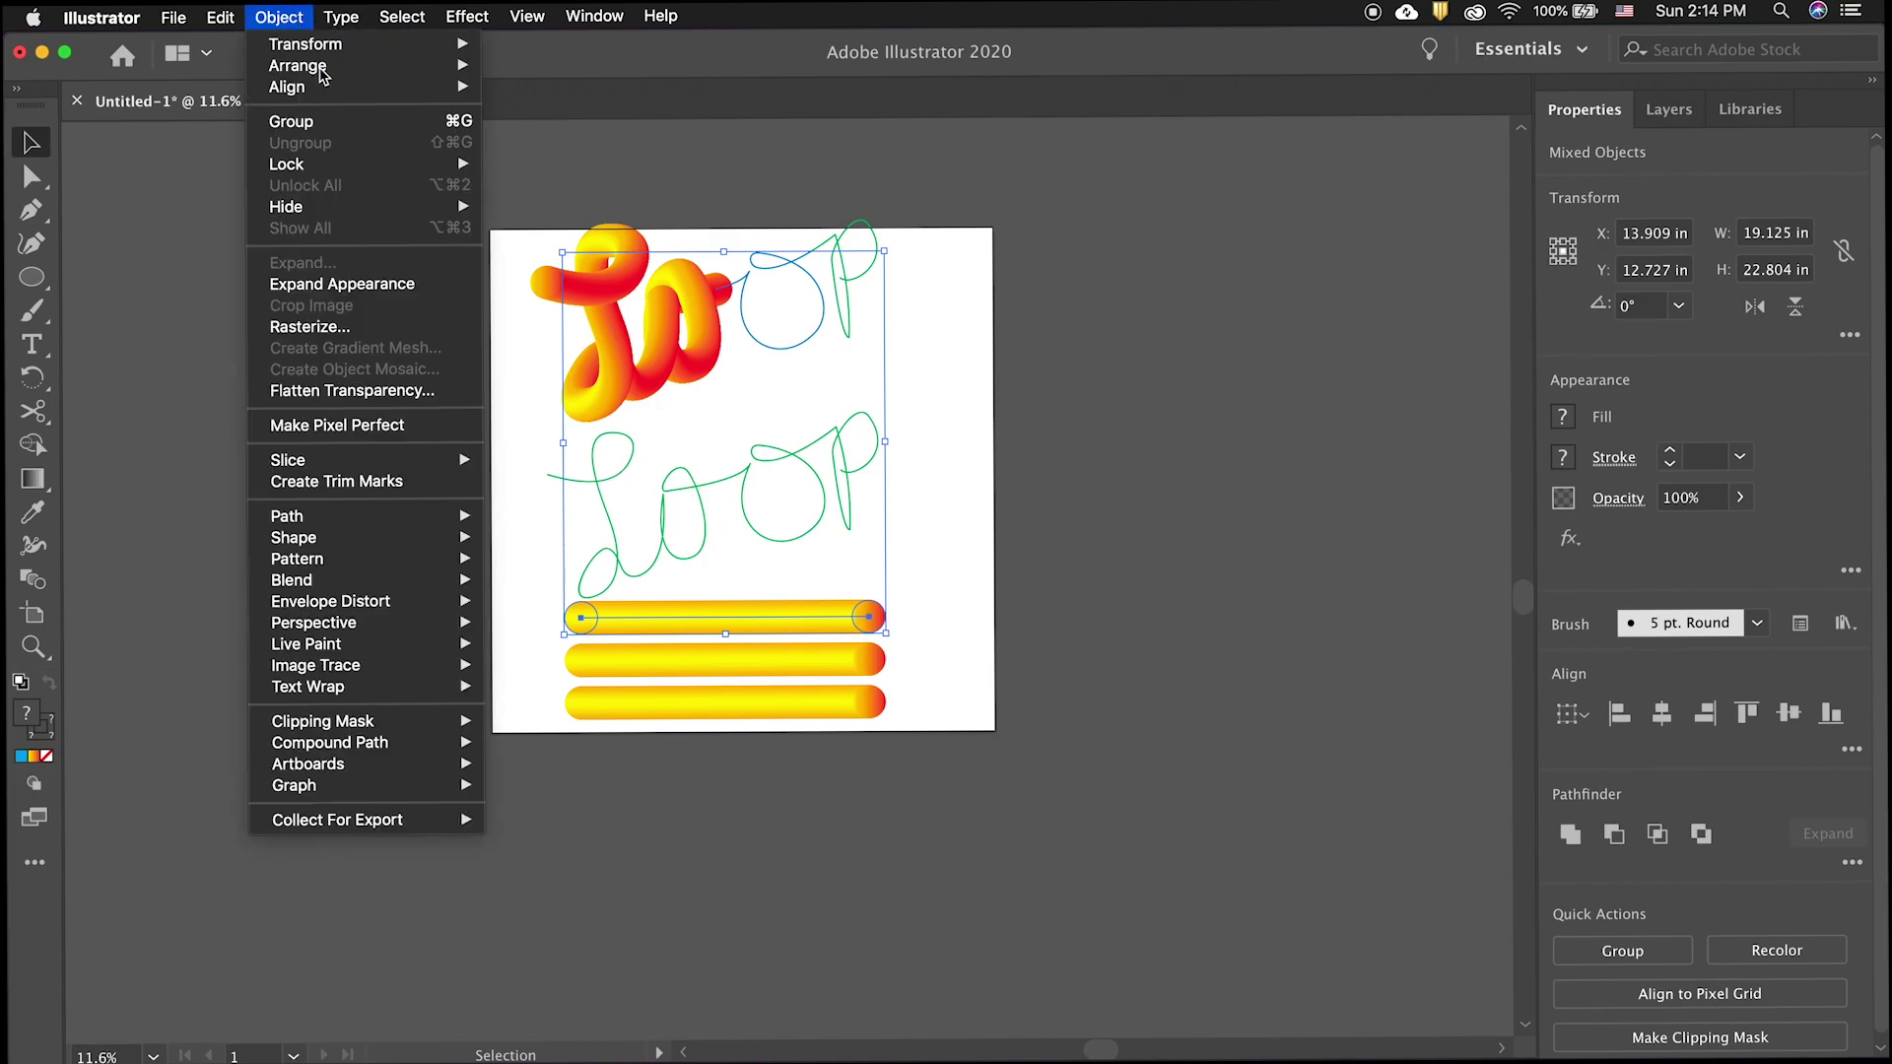
pyautogui.moveTo(343, 591)
pyautogui.click(537, 706)
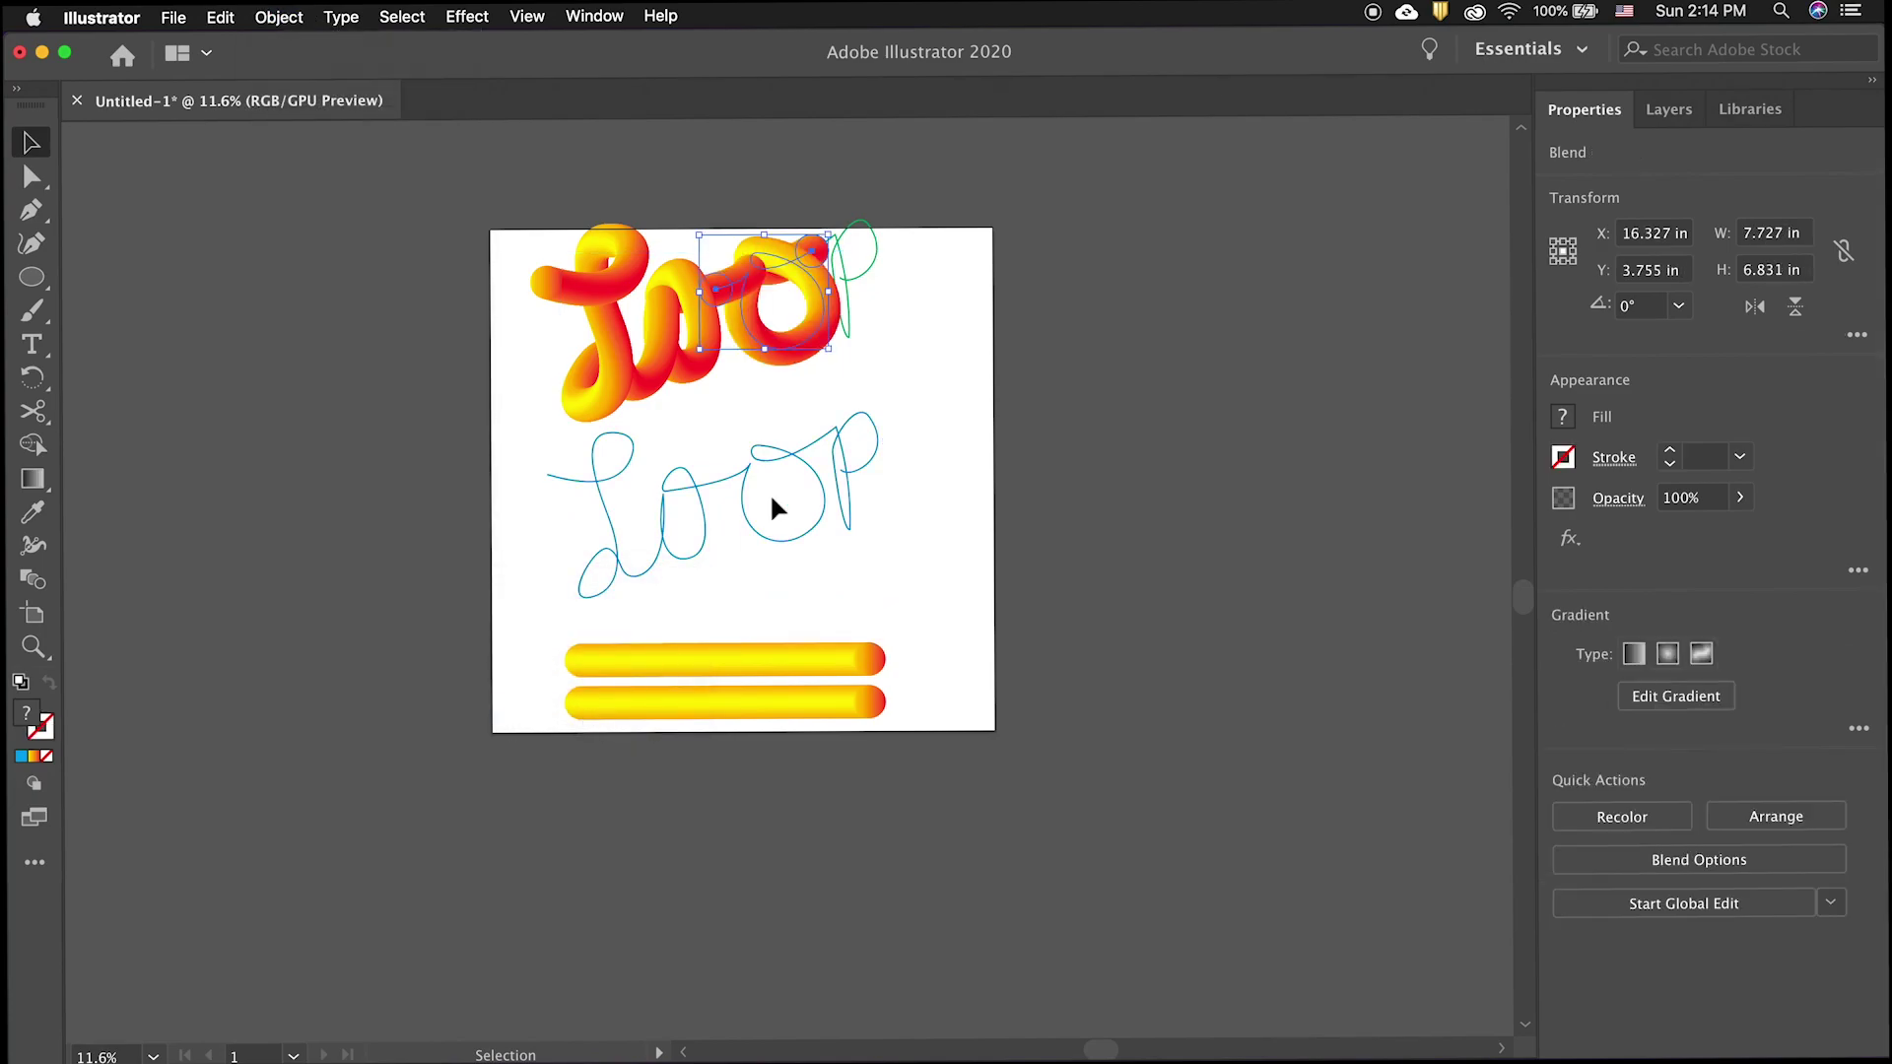
# - Replace the spine of the upper of the last two bars with the "P" path of the upper lettering
pyautogui.keyDown('shift'); pyautogui.click(794, 660); pyautogui.keyUp('shift')
pyautogui.click(278, 16)
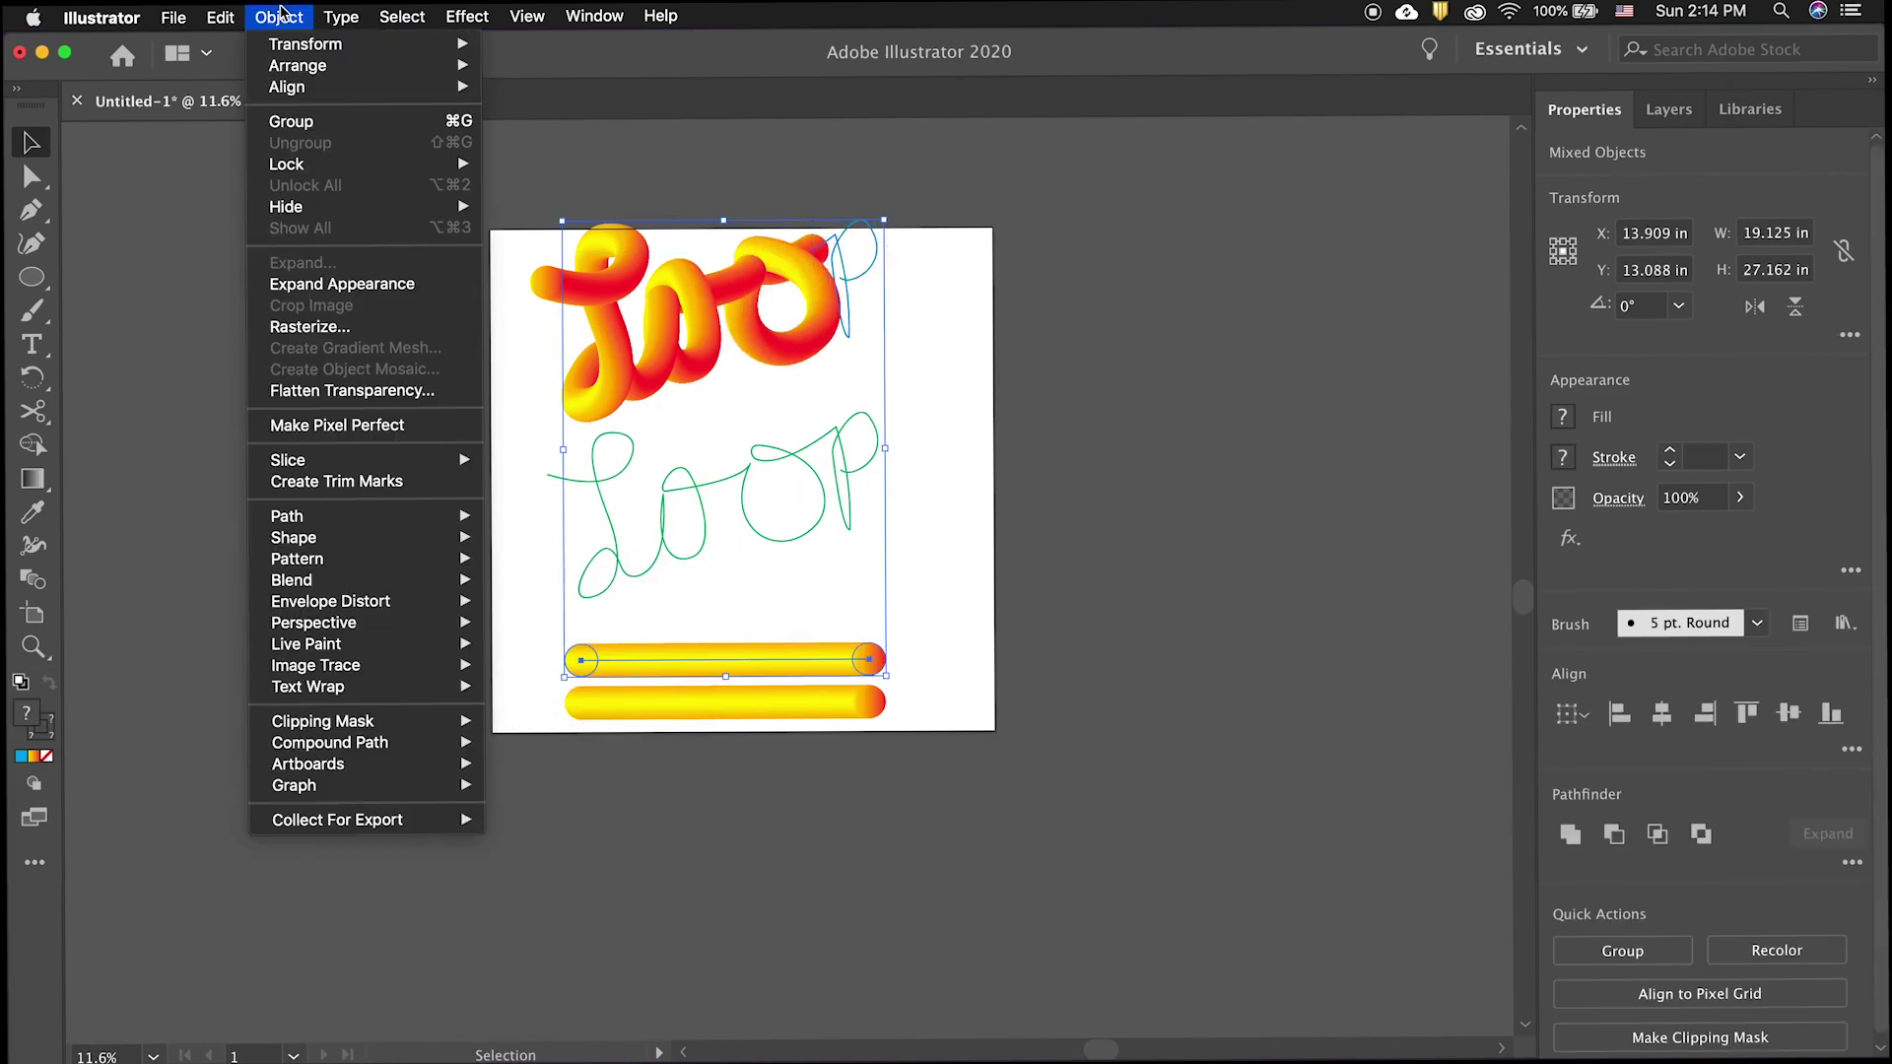
pyautogui.moveTo(335, 579)
pyautogui.click(559, 704)
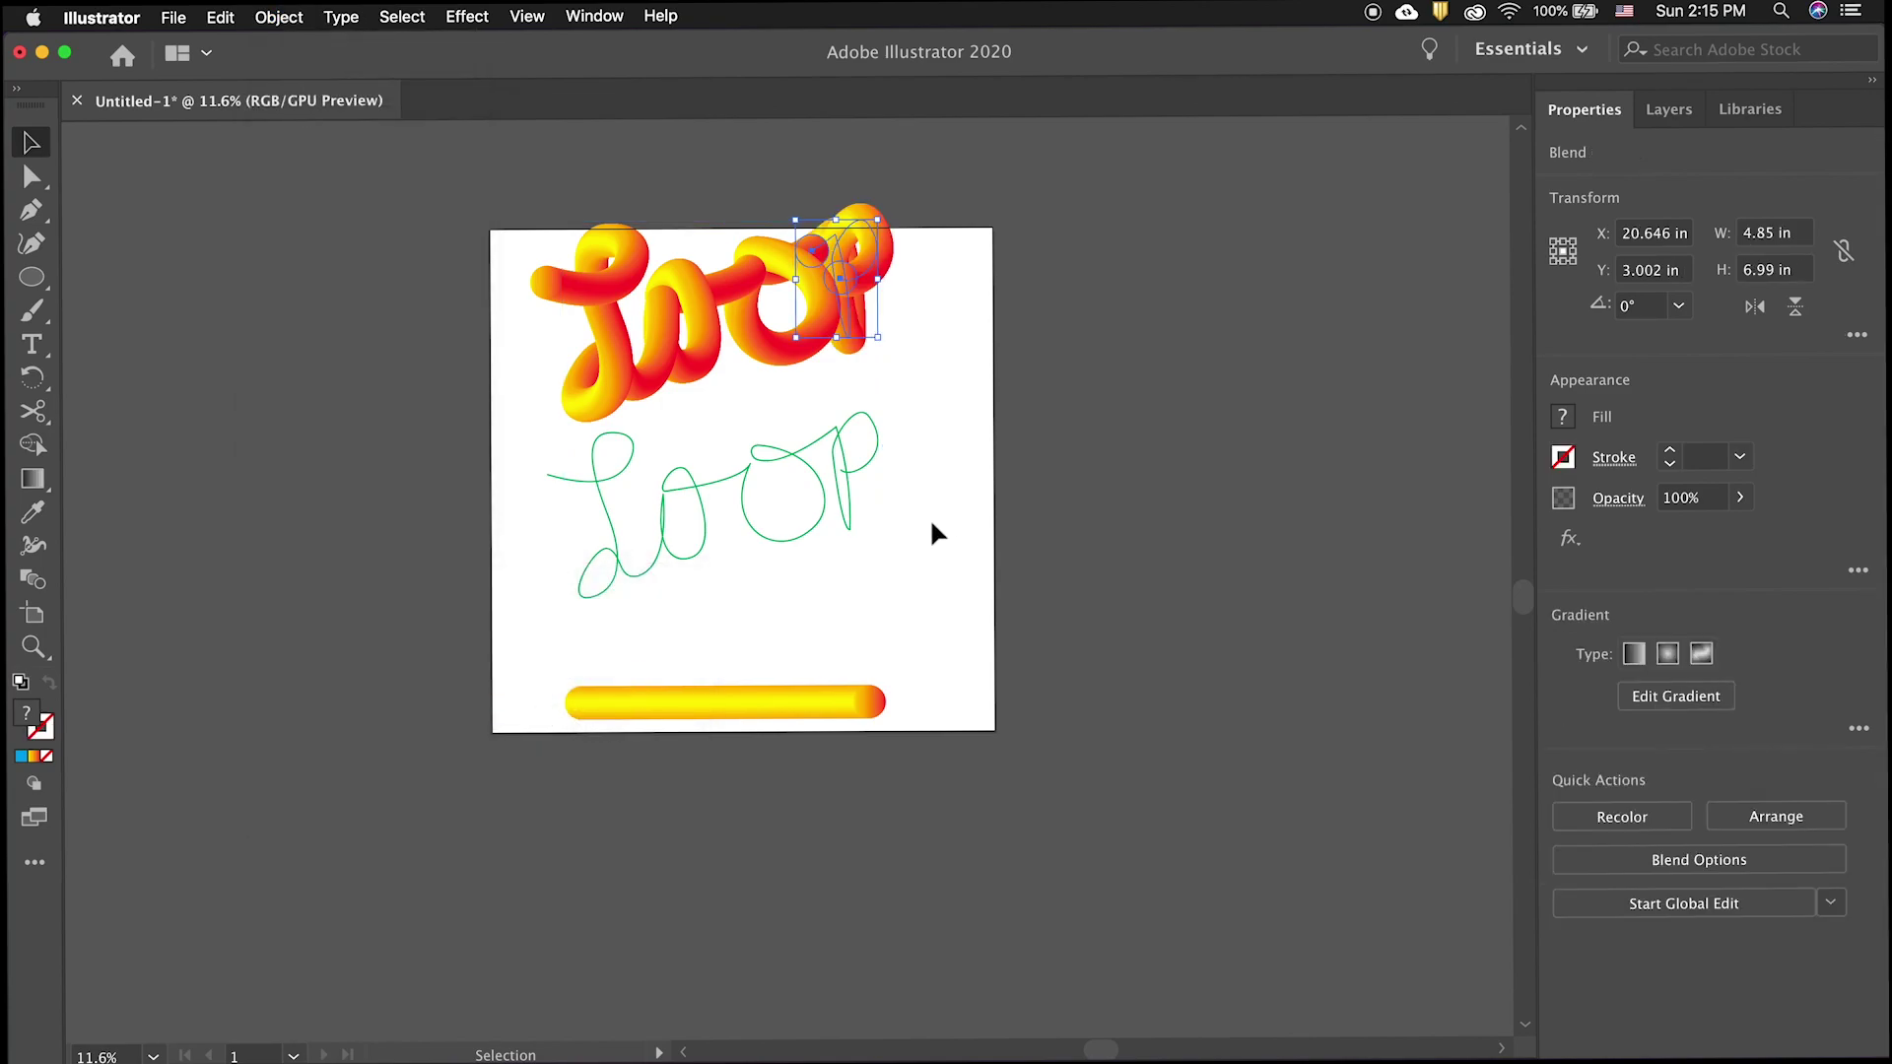
# - Replace the spine of the last gradient bar with the complete lower LOOP lettering path
pyautogui.click(930, 522)
pyautogui.click(701, 496)
pyautogui.keyDown('shift'); pyautogui.click(718, 702); pyautogui.keyUp('shift')
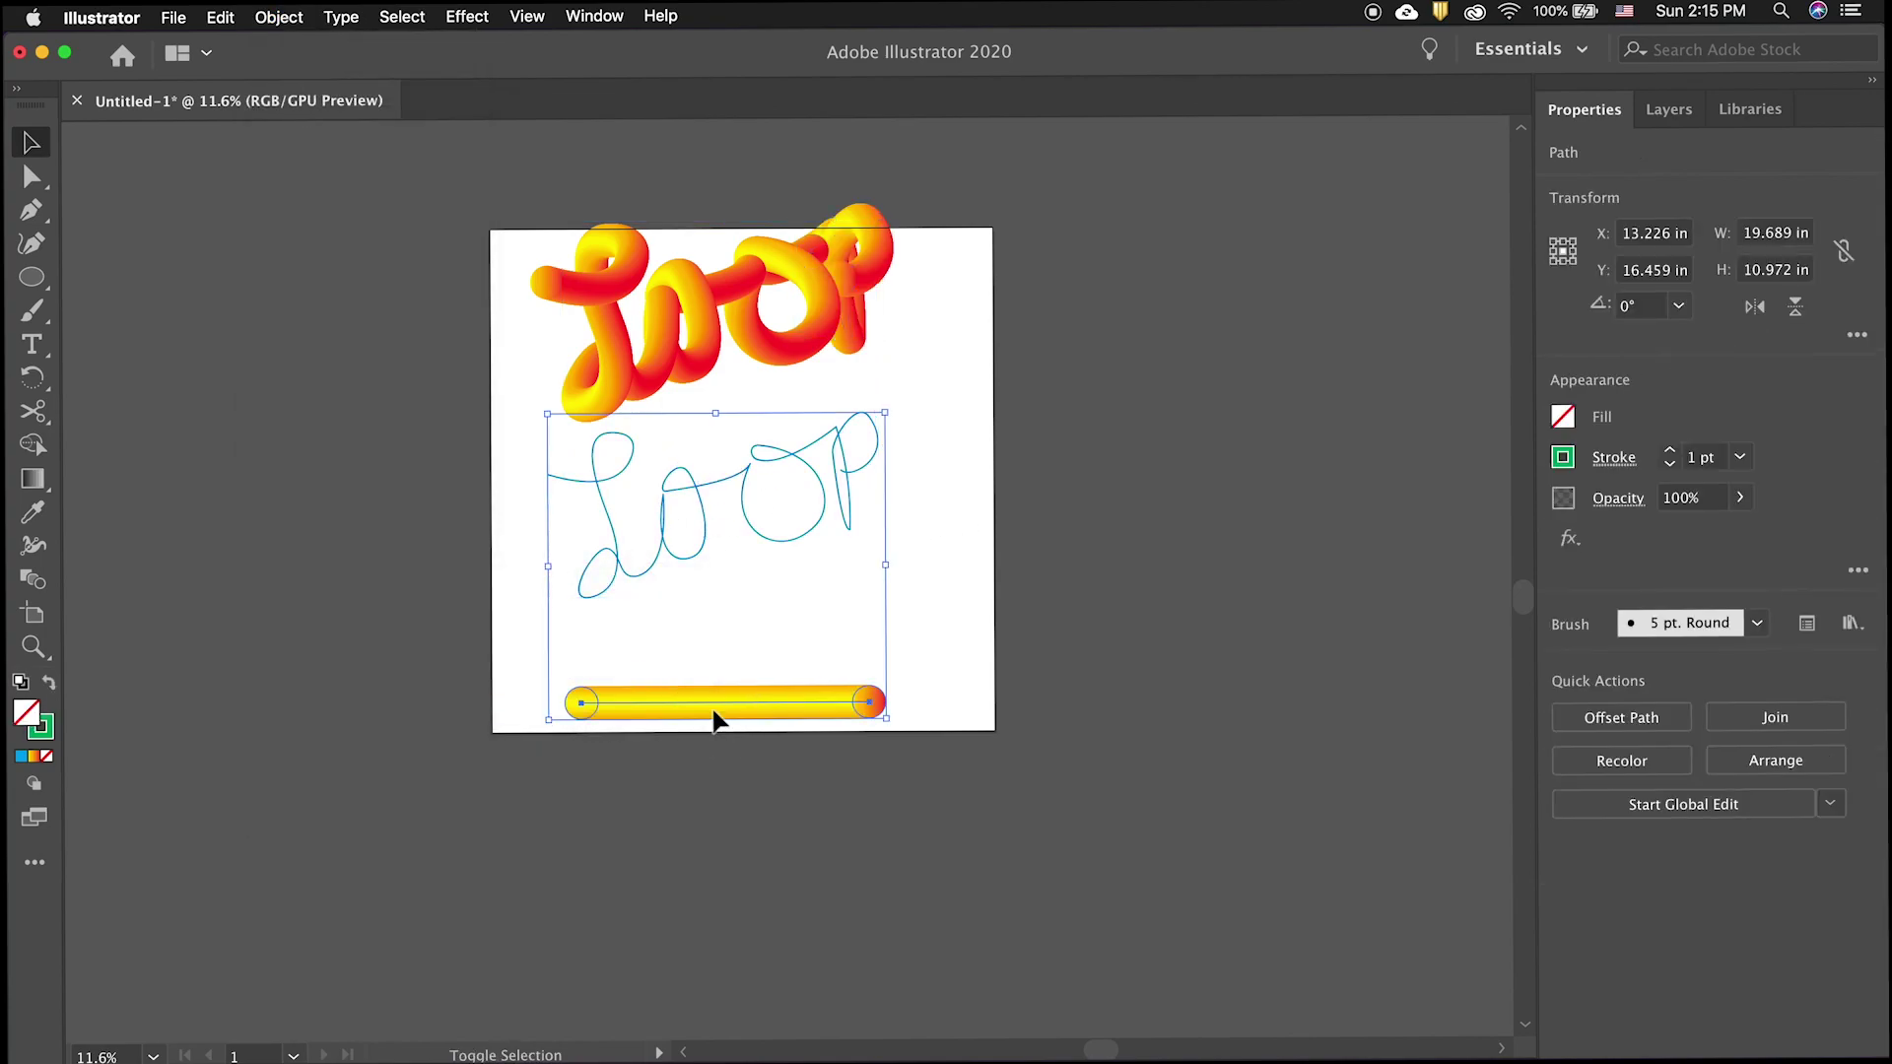
pyautogui.click(279, 16)
pyautogui.moveTo(355, 548)
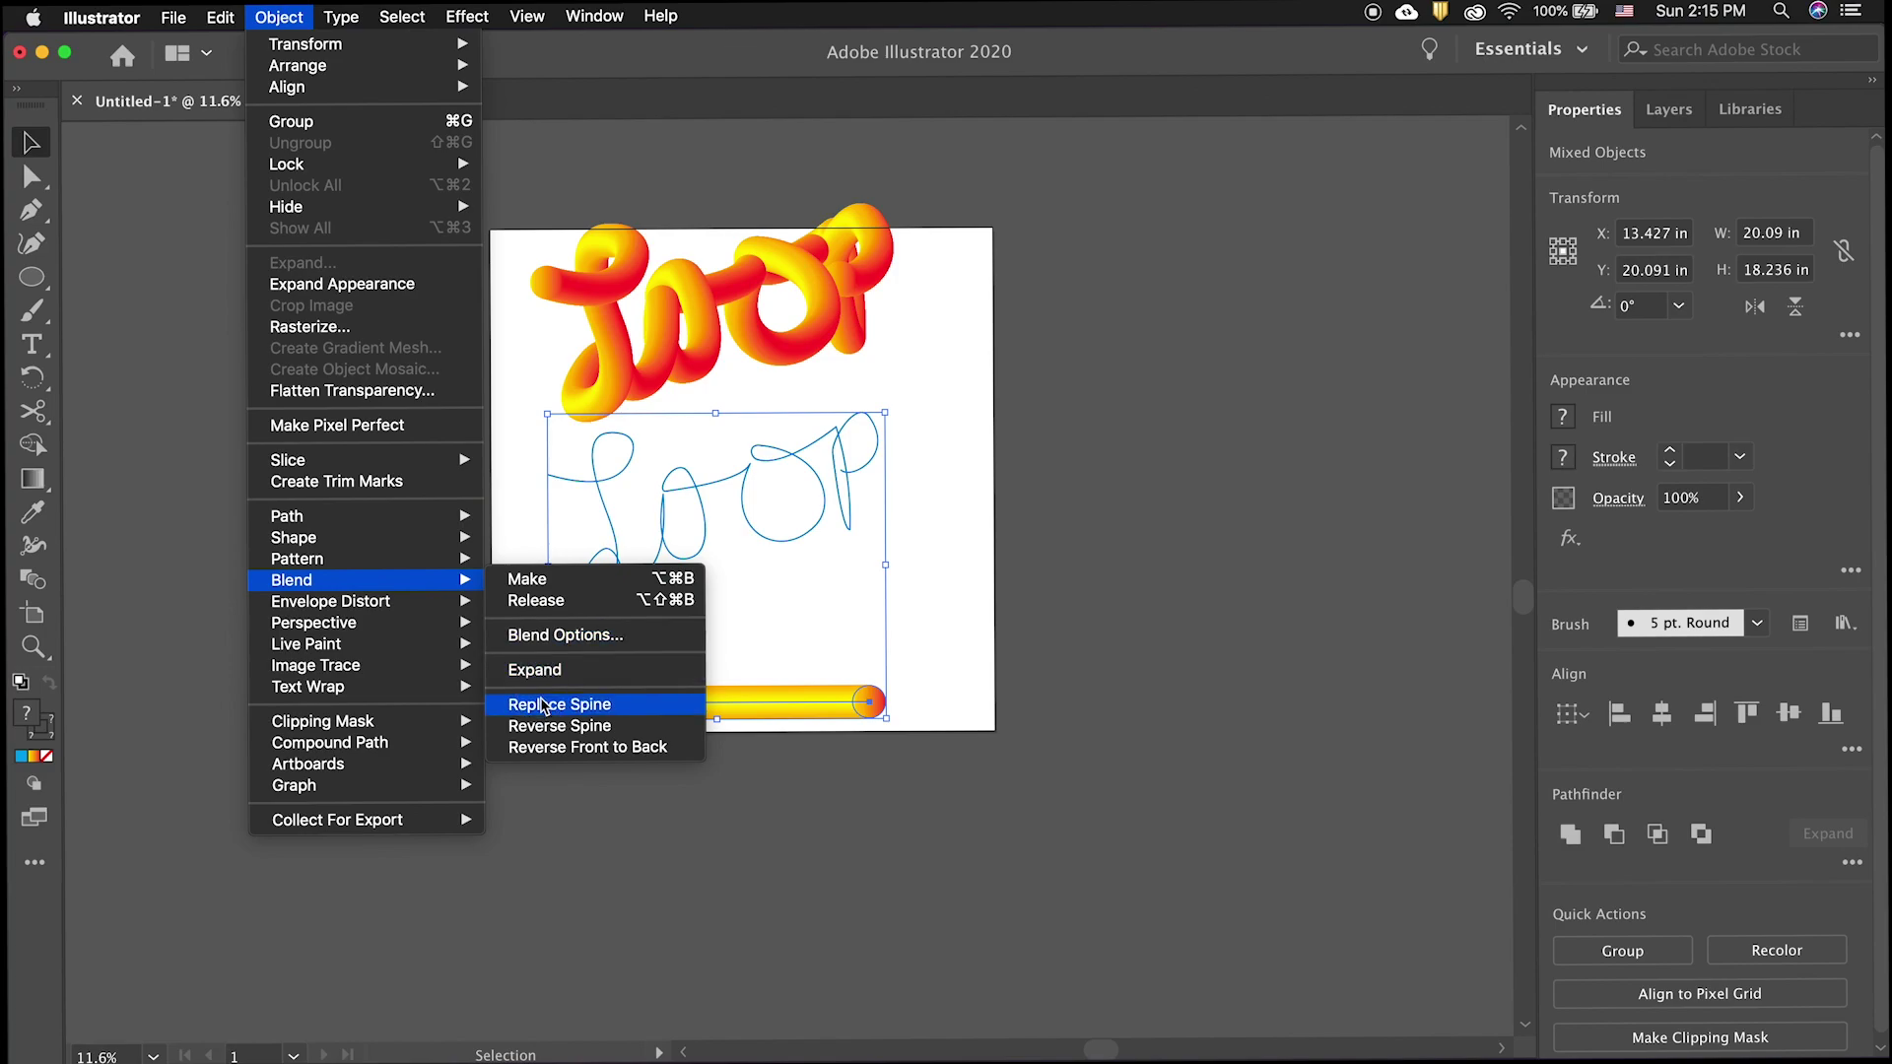
pyautogui.click(551, 706)
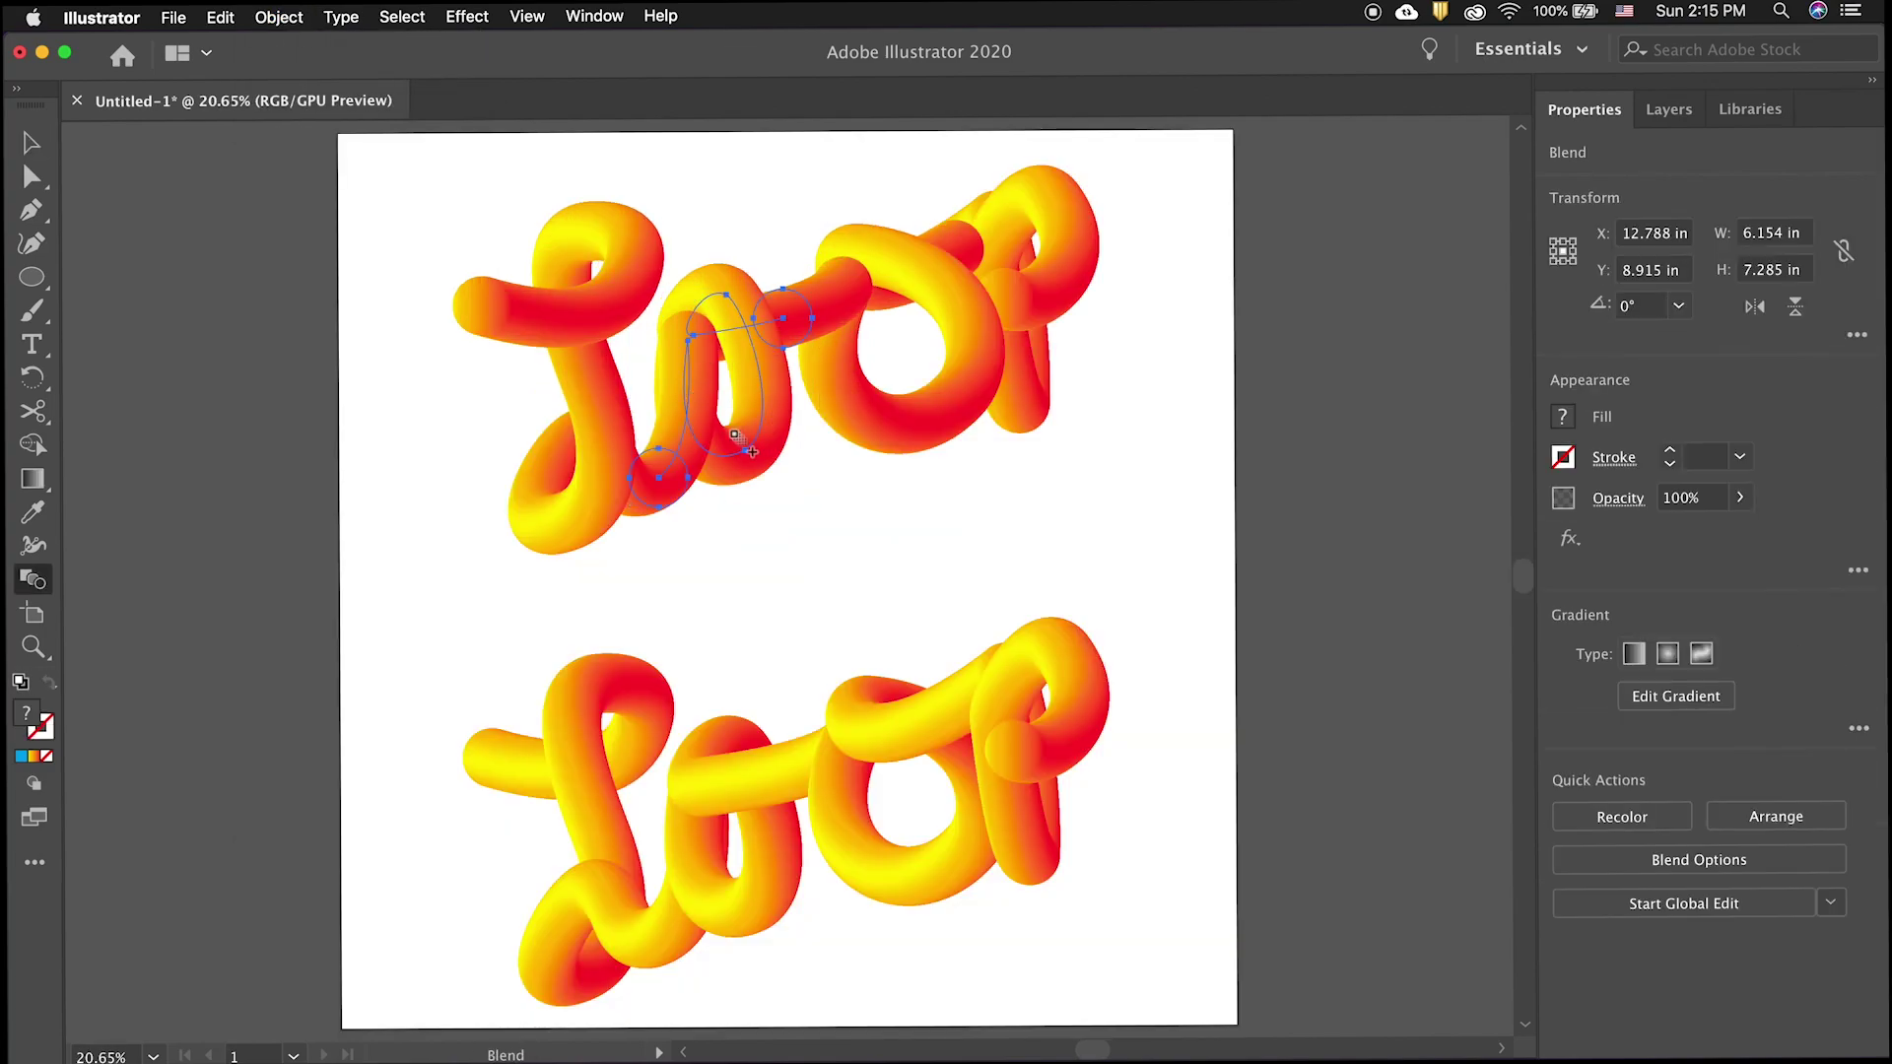
# - Reverse the spine of the first "o" blend in the upper lettering
pyautogui.press('Return')
pyautogui.click(1106, 675)
pyautogui.click(279, 17)
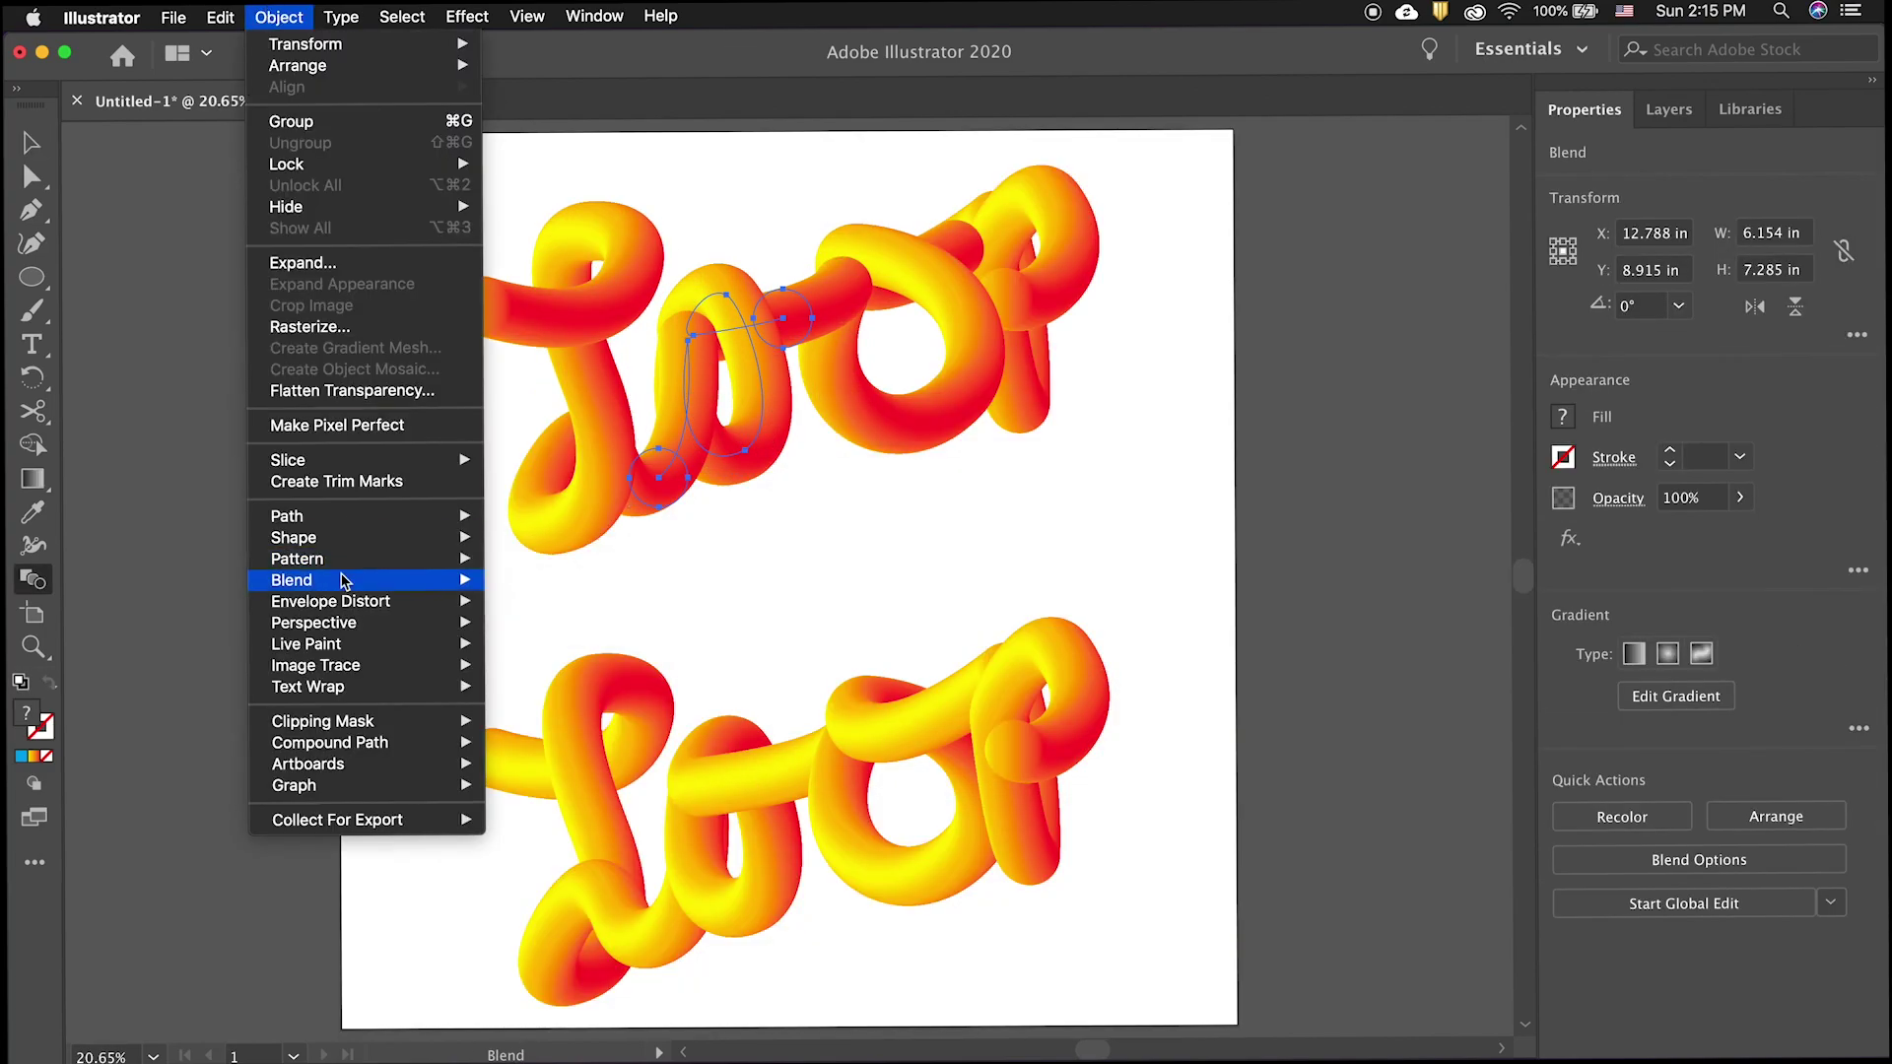
pyautogui.moveTo(343, 581)
pyautogui.click(574, 731)
pyautogui.click(273, 15)
pyautogui.click(880, 433)
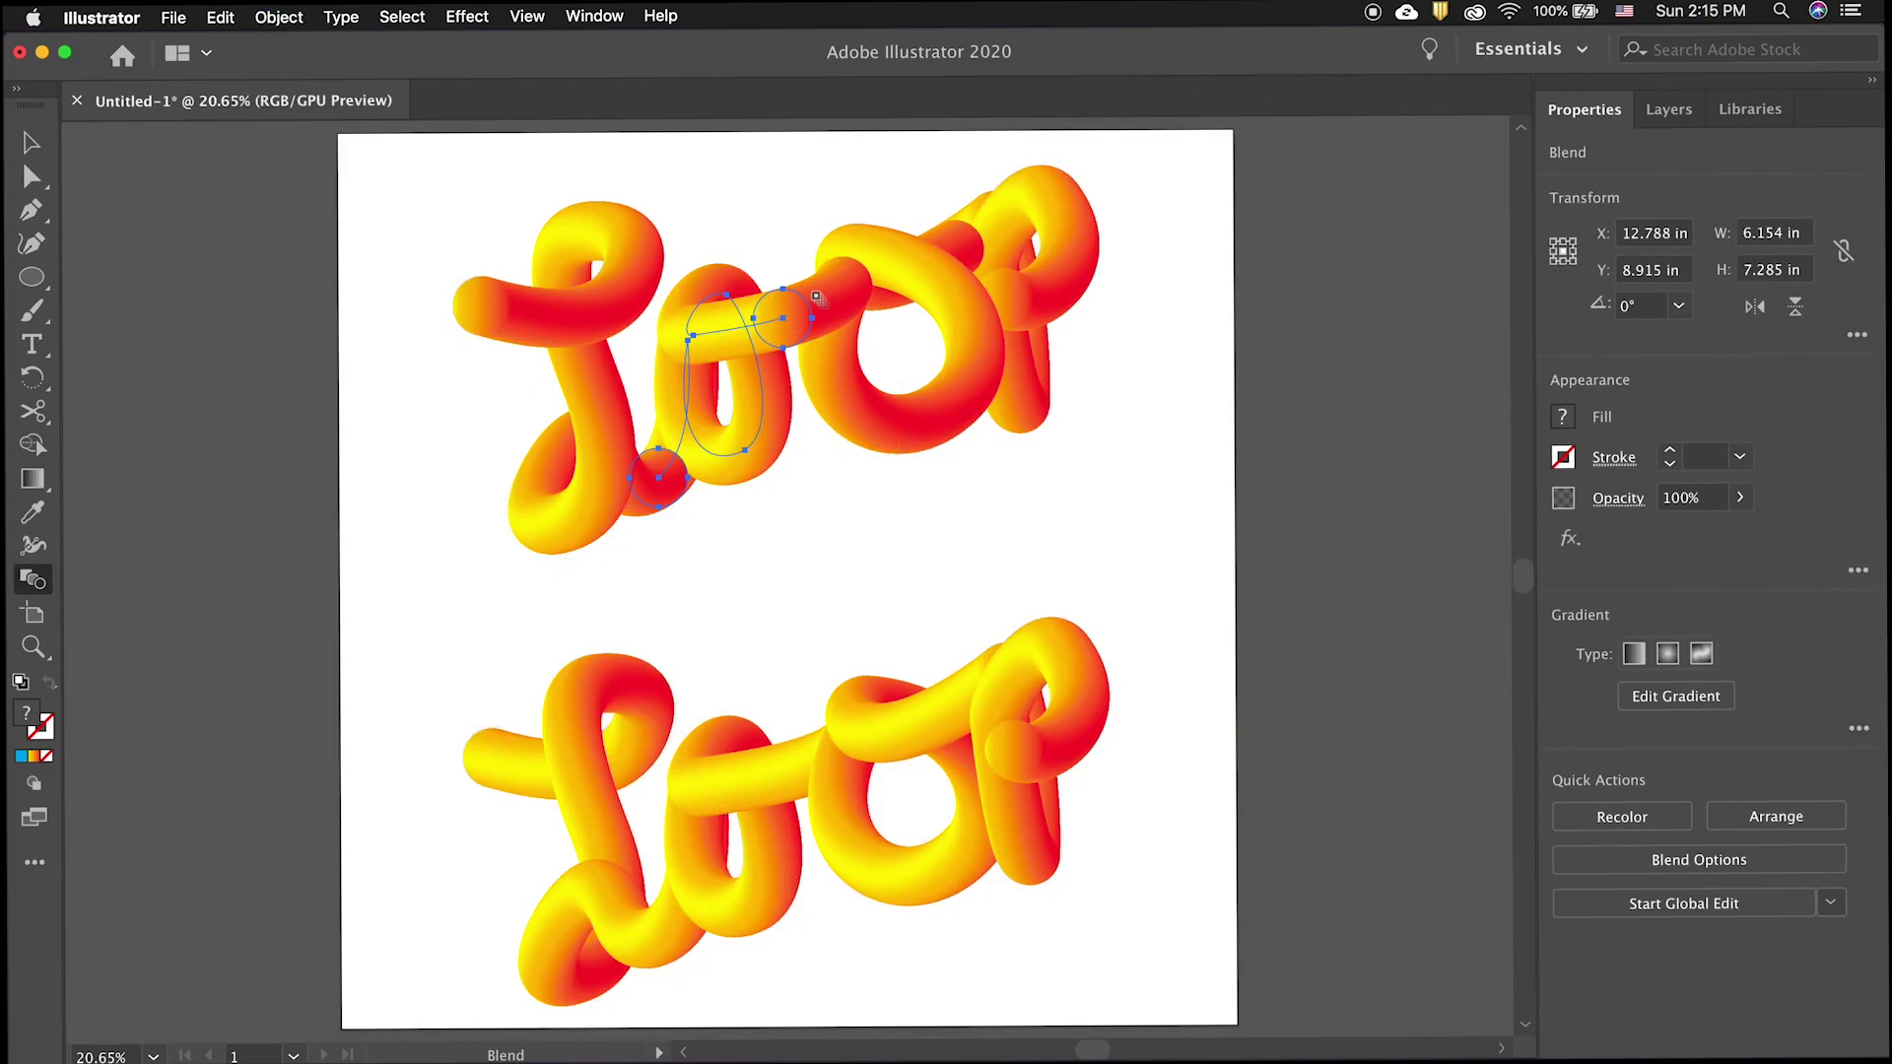
# - Reverse the front-to-back order of the second "O" blend in the upper lettering
pyautogui.press('v')
pyautogui.click(822, 301)
pyautogui.click(281, 17)
pyautogui.click(589, 746)
pyautogui.rightClick(1039, 286)
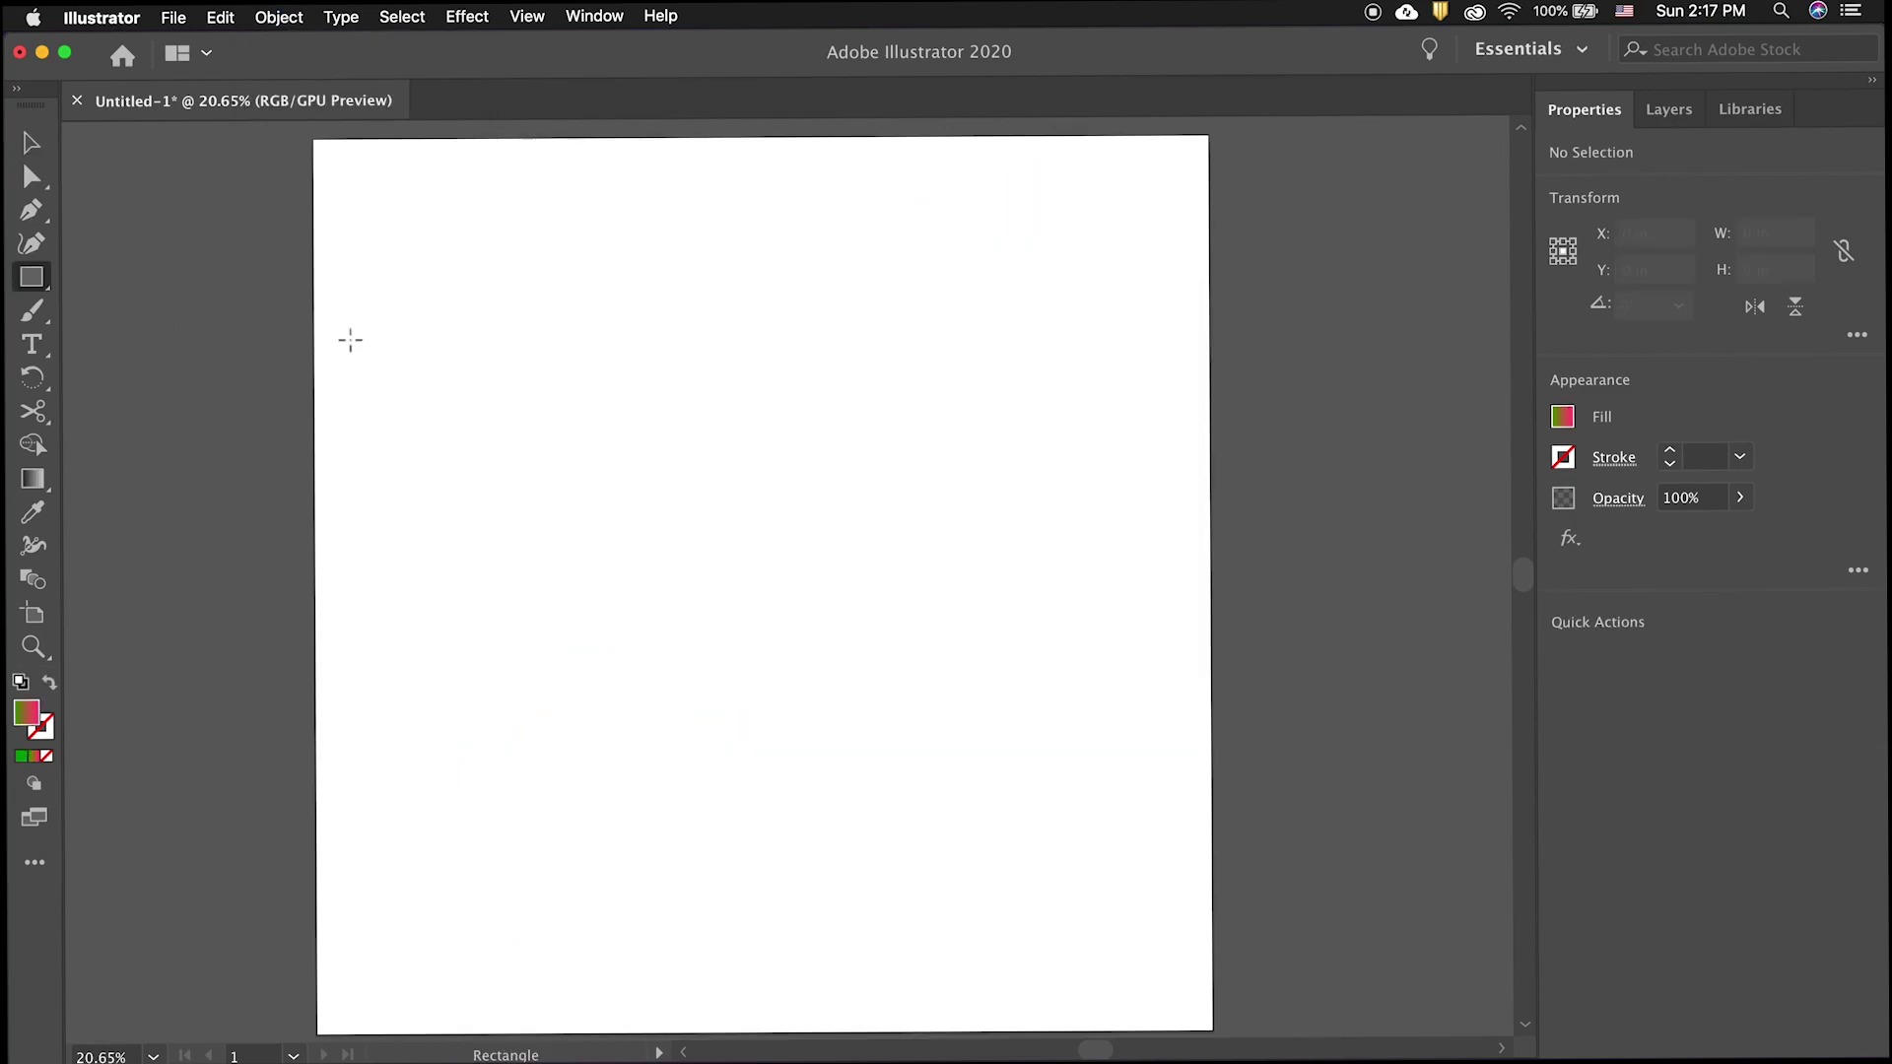
# - Draw a green-to-pink gradient square of about 4.96 in and duplicate it into five squares laid out in a W zigzag
pyautogui.moveTo(349, 340)
pyautogui.mouseDown()
pyautogui.moveTo(498, 487)
pyautogui.moveTo(477, 833)
pyautogui.mouseUp()
pyautogui.press('v')
pyautogui.moveTo(518, 772)
pyautogui.mouseDown()
pyautogui.moveTo(788, 741)
pyautogui.moveTo(746, 418)
pyautogui.mouseUp()
pyautogui.moveTo(746, 421); pyautogui.dragTo(1064, 428)
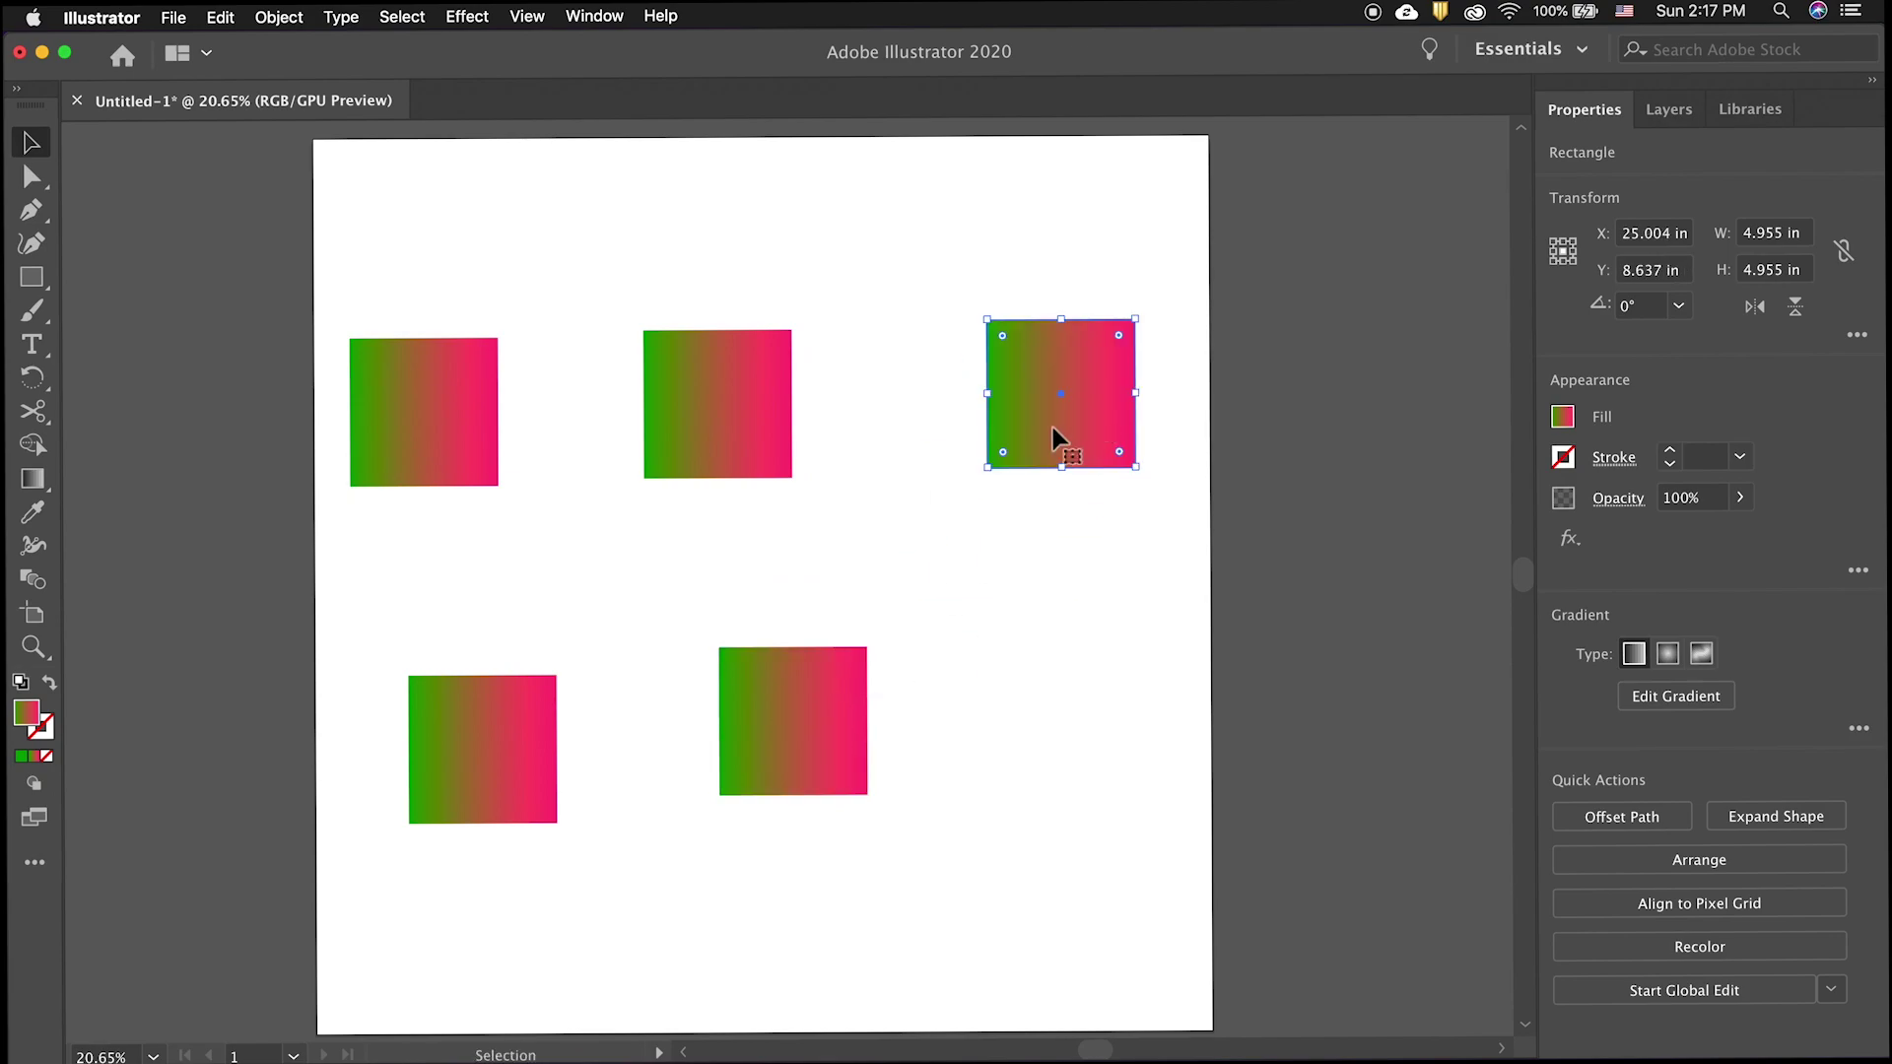
# - Blend the five gradient squares in zigzag order to form a continuous W
pyautogui.press('w')
pyautogui.click(433, 424)
pyautogui.click(495, 763)
pyautogui.click(708, 398)
pyautogui.click(793, 721)
pyautogui.click(1089, 348)
pyautogui.click(31, 144)
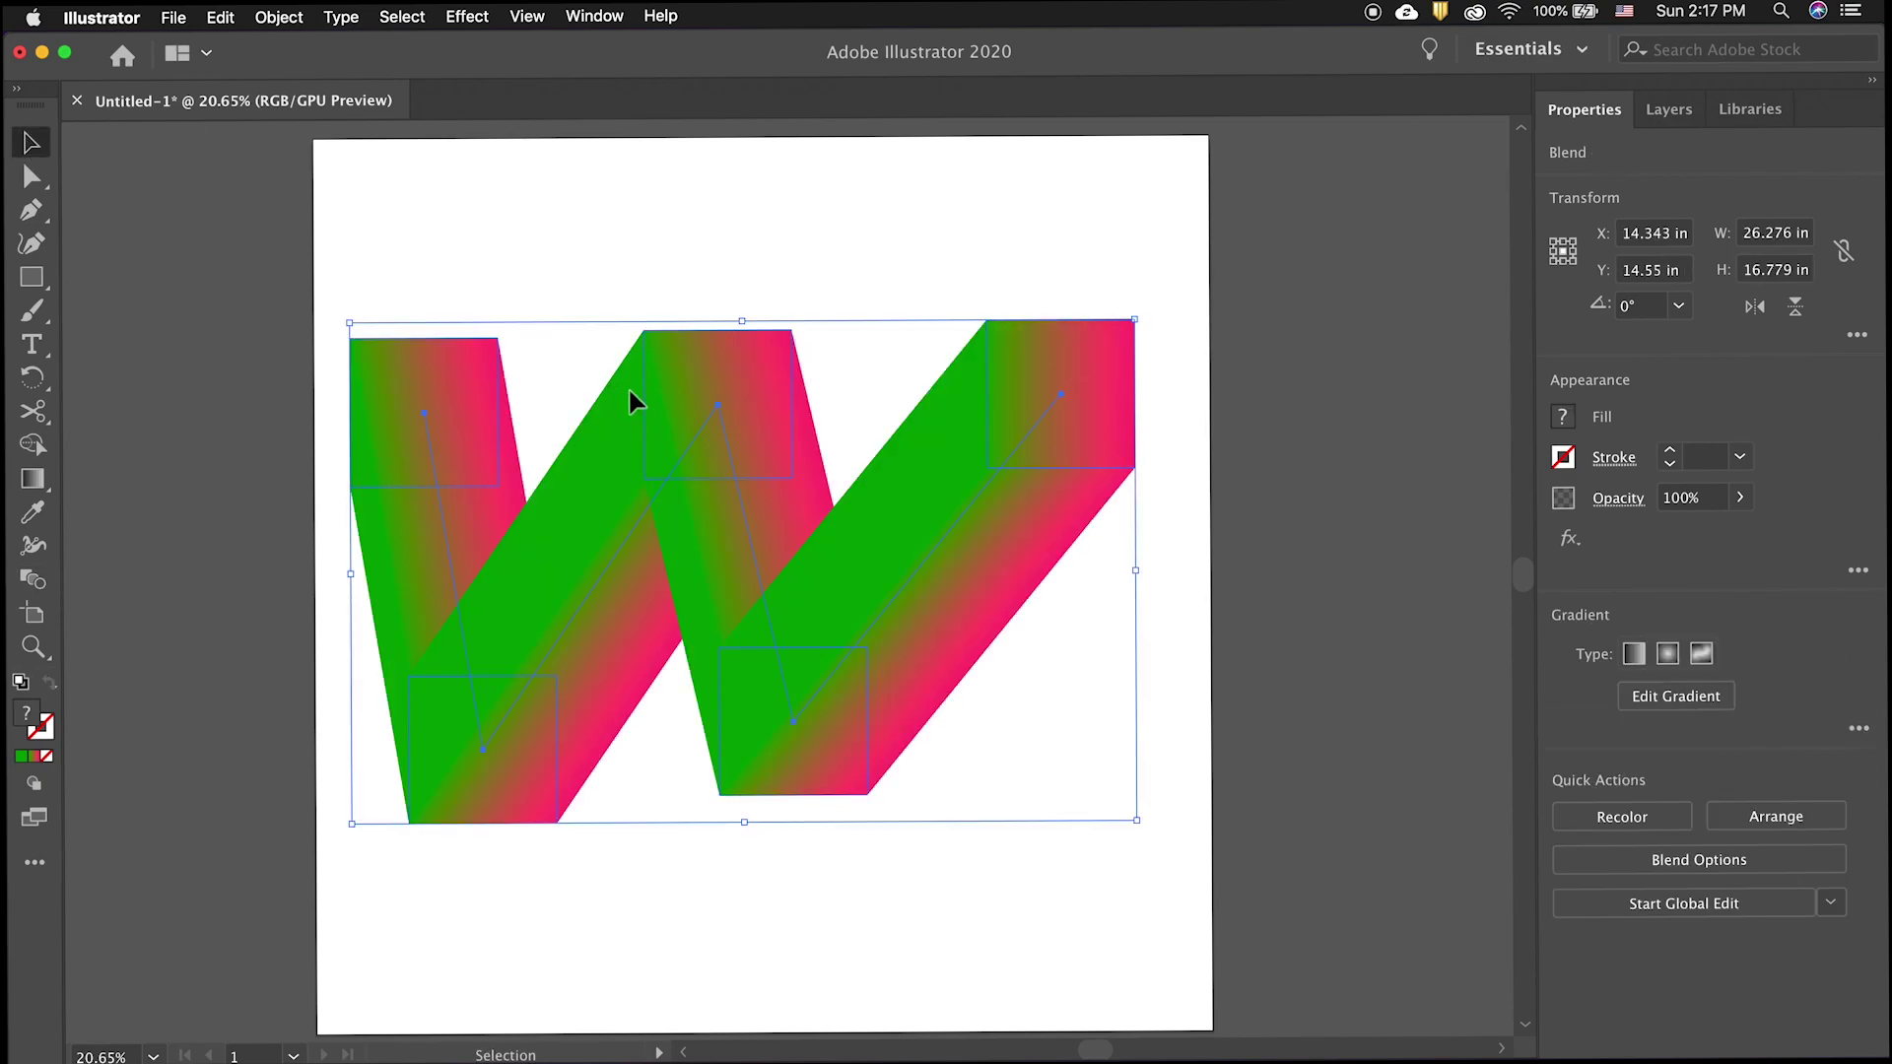
# - Inside the W blend, shrink the upper middle square, enlarge the lower right one to about 7.26 × 8.59 in, and enlarge the upper right one
pyautogui.doubleClick(633, 392)
pyautogui.click(698, 392)
pyautogui.moveTo(643, 331); pyautogui.dragTo(687, 373)
pyautogui.click(778, 758)
pyautogui.moveTo(719, 793); pyautogui.dragTo(650, 903)
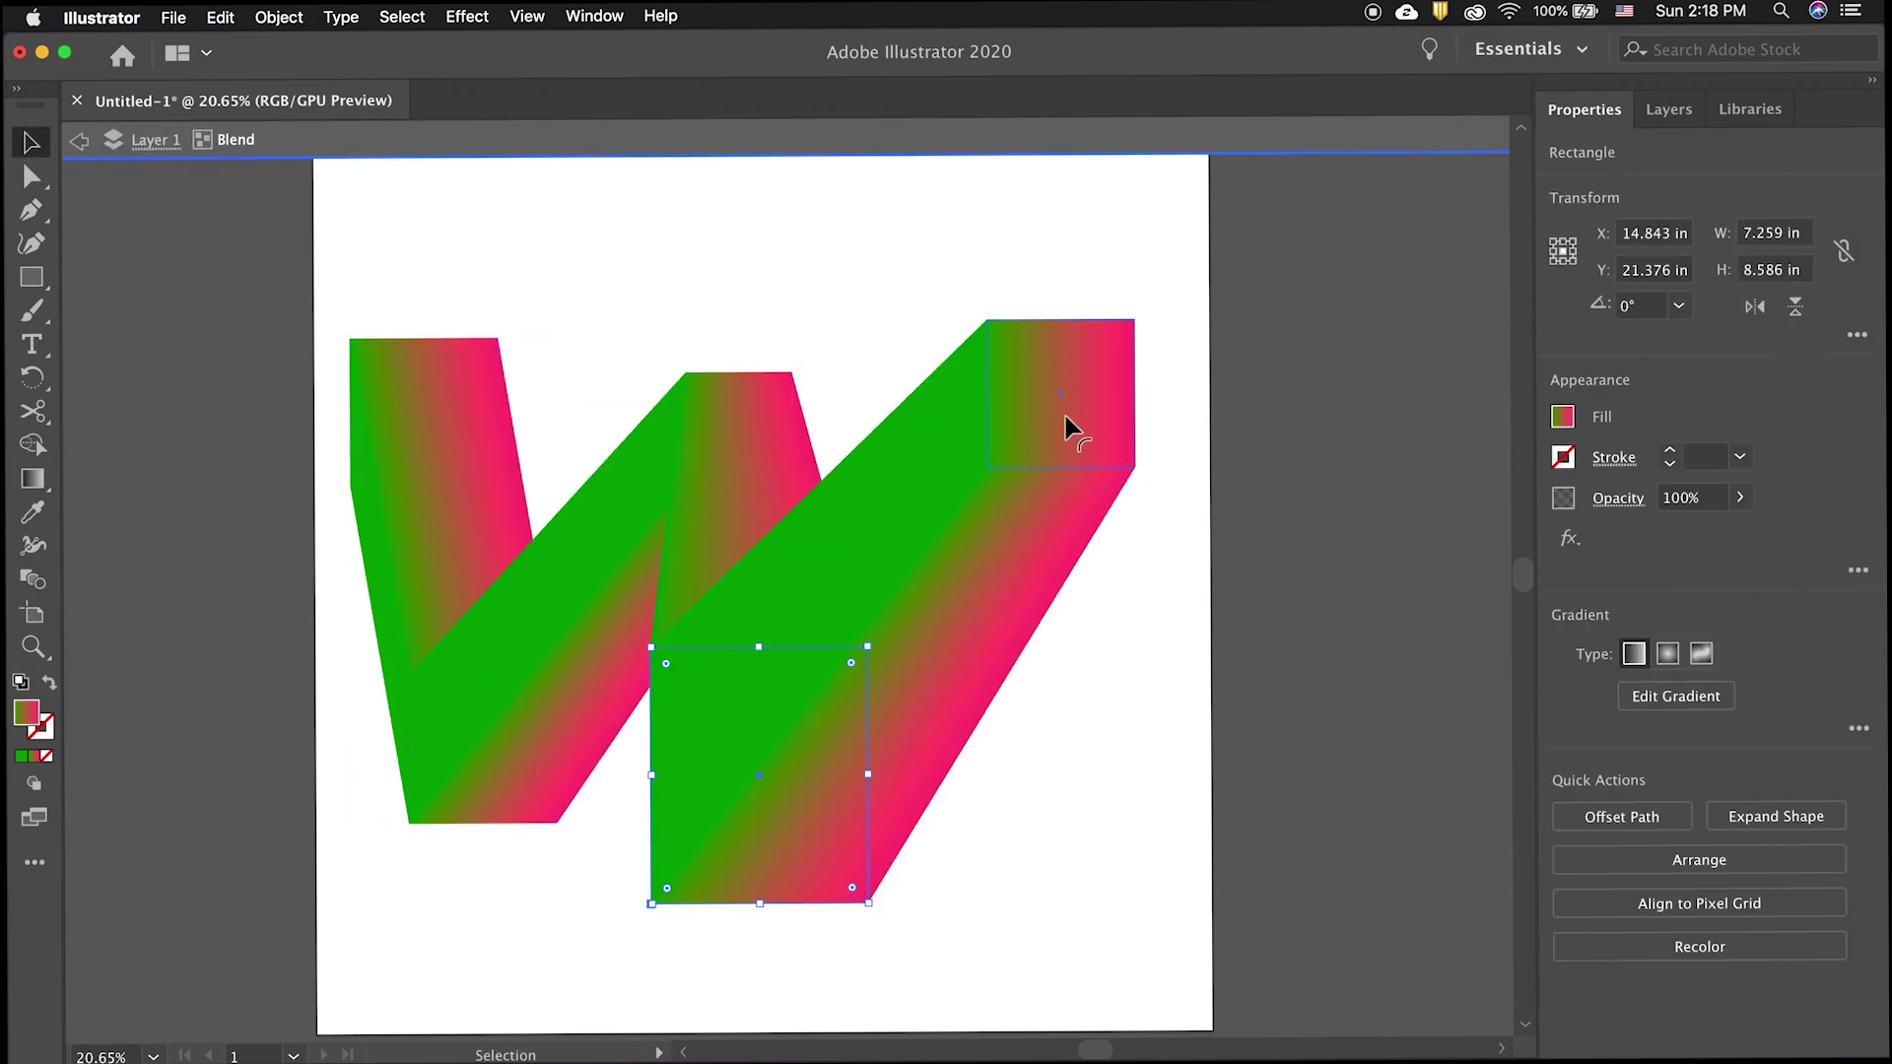
pyautogui.click(1067, 423)
pyautogui.moveTo(1135, 320); pyautogui.dragTo(1181, 276)
# - Scale the W blend down and duplicate it into a two-by-two arrangement of four Ws
pyautogui.click(759, 512)
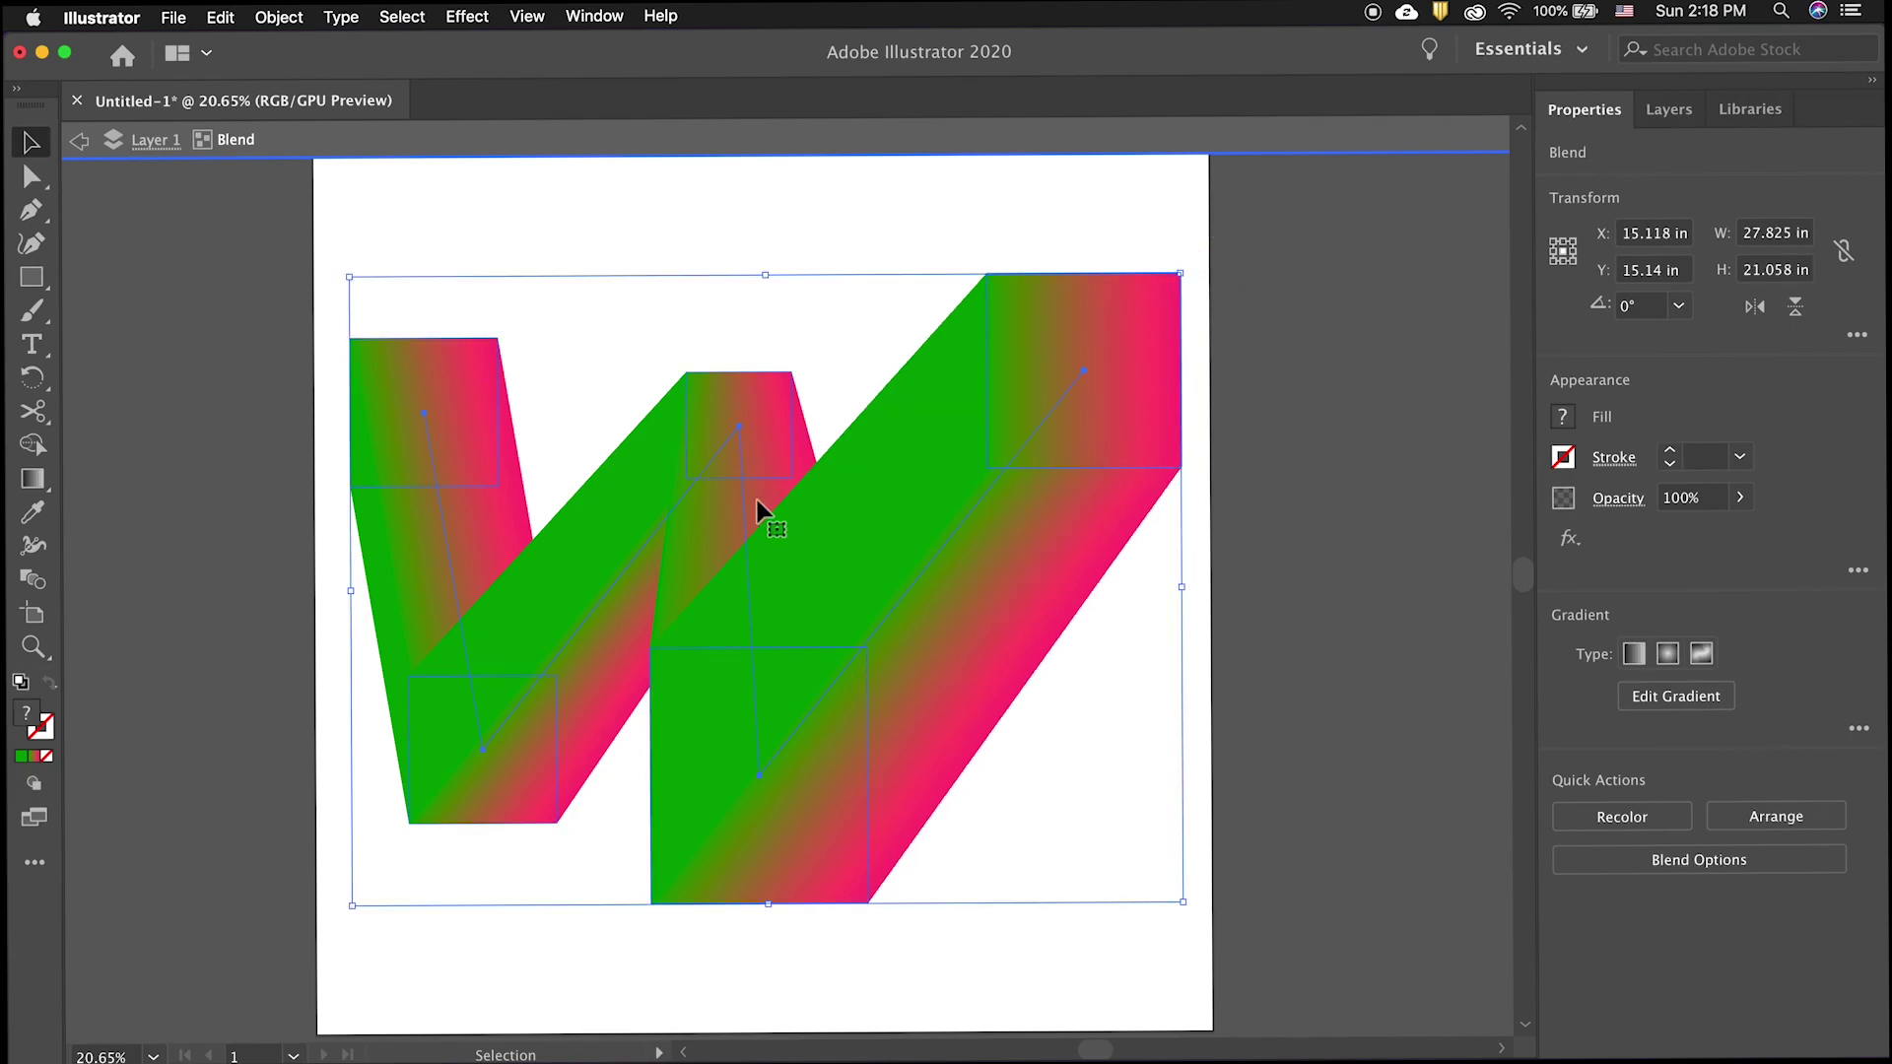
pyautogui.moveTo(350, 277); pyautogui.dragTo(747, 572)
pyautogui.moveTo(993, 796); pyautogui.dragTo(590, 840)
pyautogui.keyDown('shift'); pyautogui.click(583, 369); pyautogui.keyUp('shift')
pyautogui.moveTo(583, 370); pyautogui.dragTo(1096, 399)
pyautogui.click(713, 460)
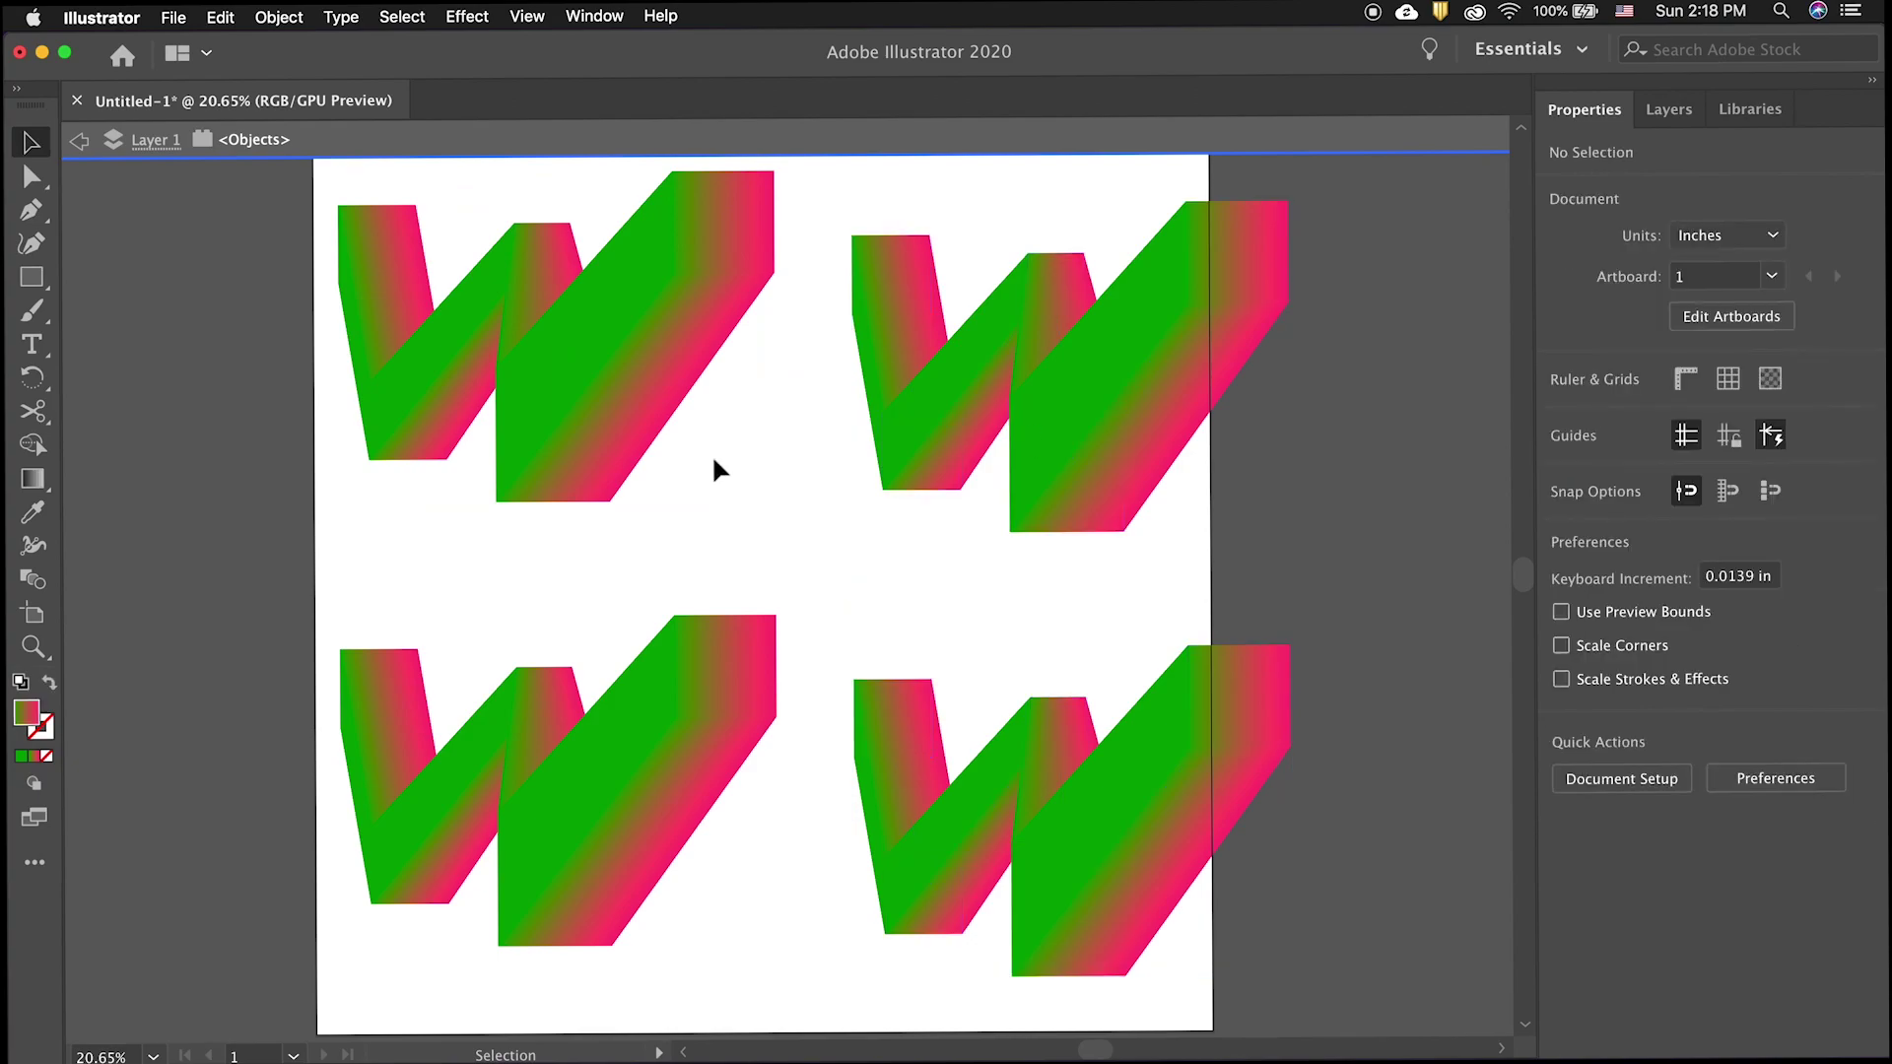
# - Leave isolation mode and delete all the W blends from the artboard
pyautogui.click(73, 156)
pyautogui.click(688, 351)
pyautogui.press('super+a')
pyautogui.press('Delete')
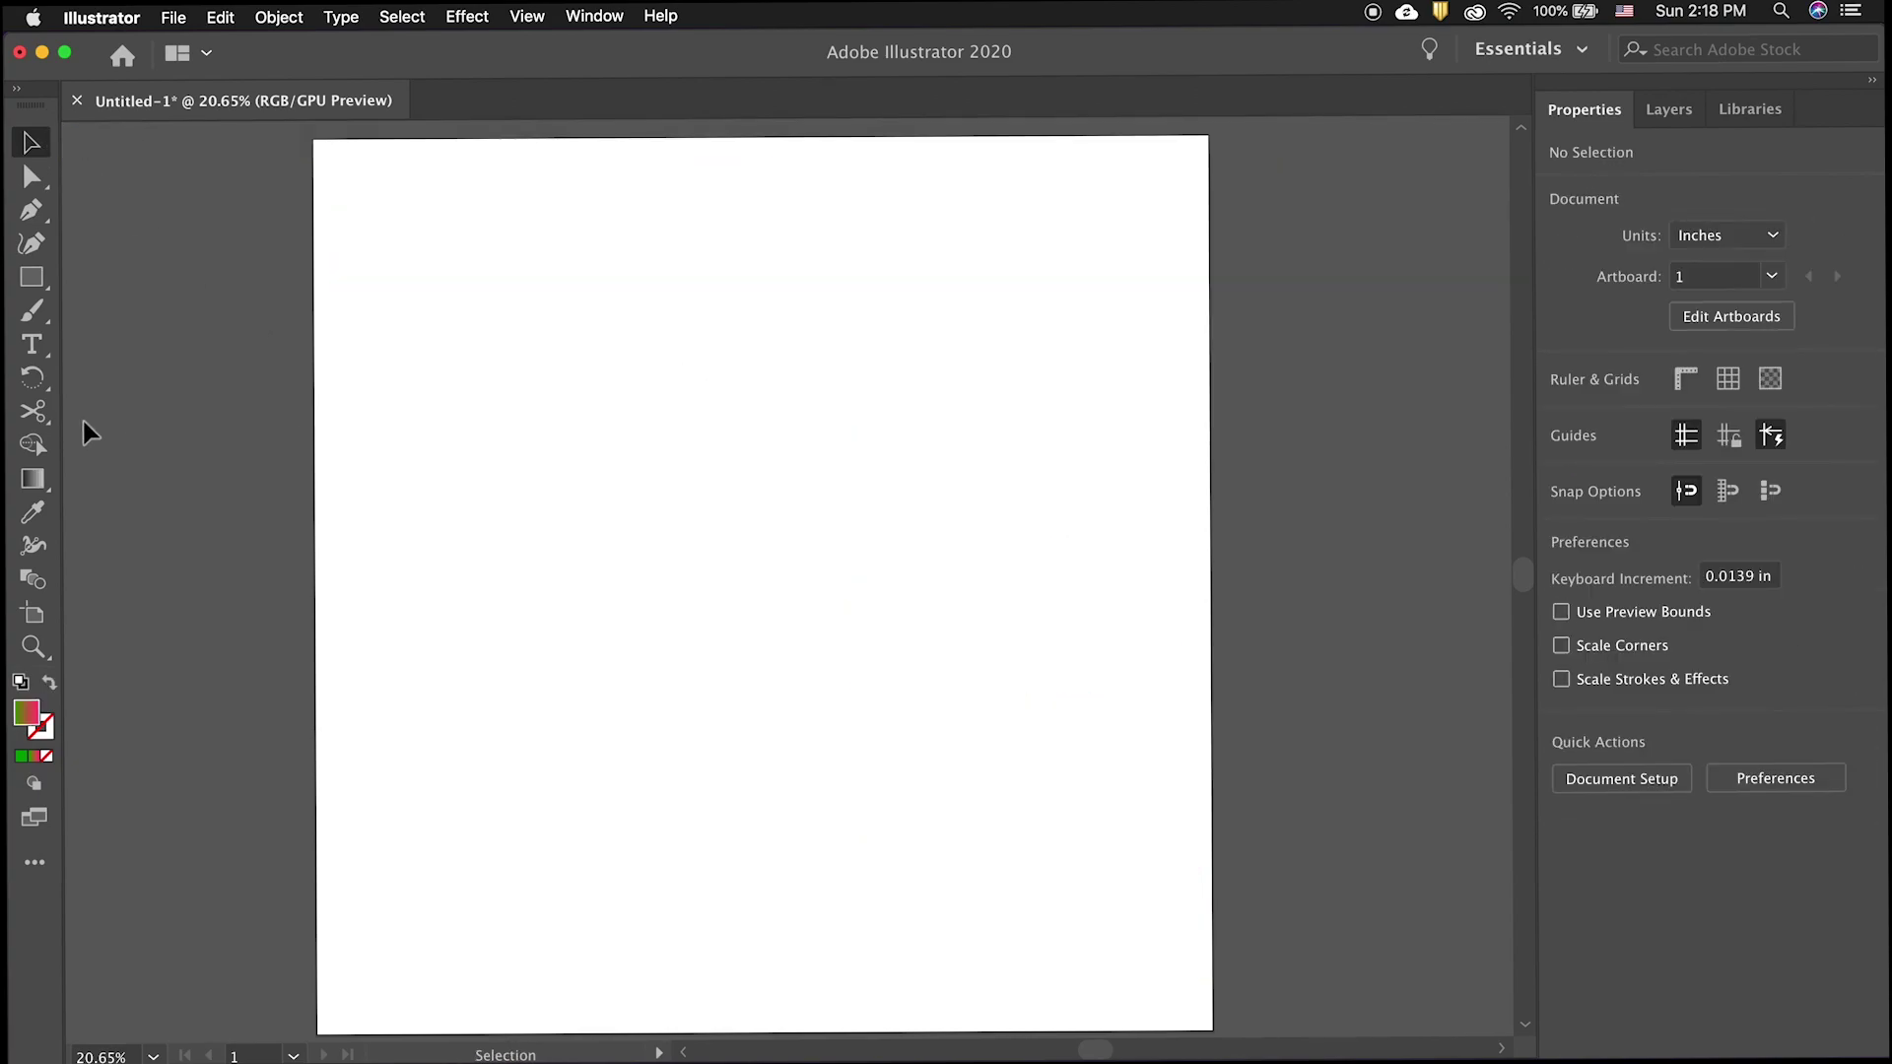
# - Draw nine overlapping rectangles of different sizes with the Rectangle tool in the artboard's lower left area
pyautogui.click(30, 279)
pyautogui.moveTo(395, 682); pyautogui.dragTo(561, 827)
pyautogui.moveTo(497, 642); pyautogui.dragTo(587, 765)
pyautogui.moveTo(547, 585); pyautogui.dragTo(665, 703)
pyautogui.moveTo(405, 784); pyautogui.dragTo(607, 900)
pyautogui.moveTo(388, 460); pyautogui.dragTo(575, 695)
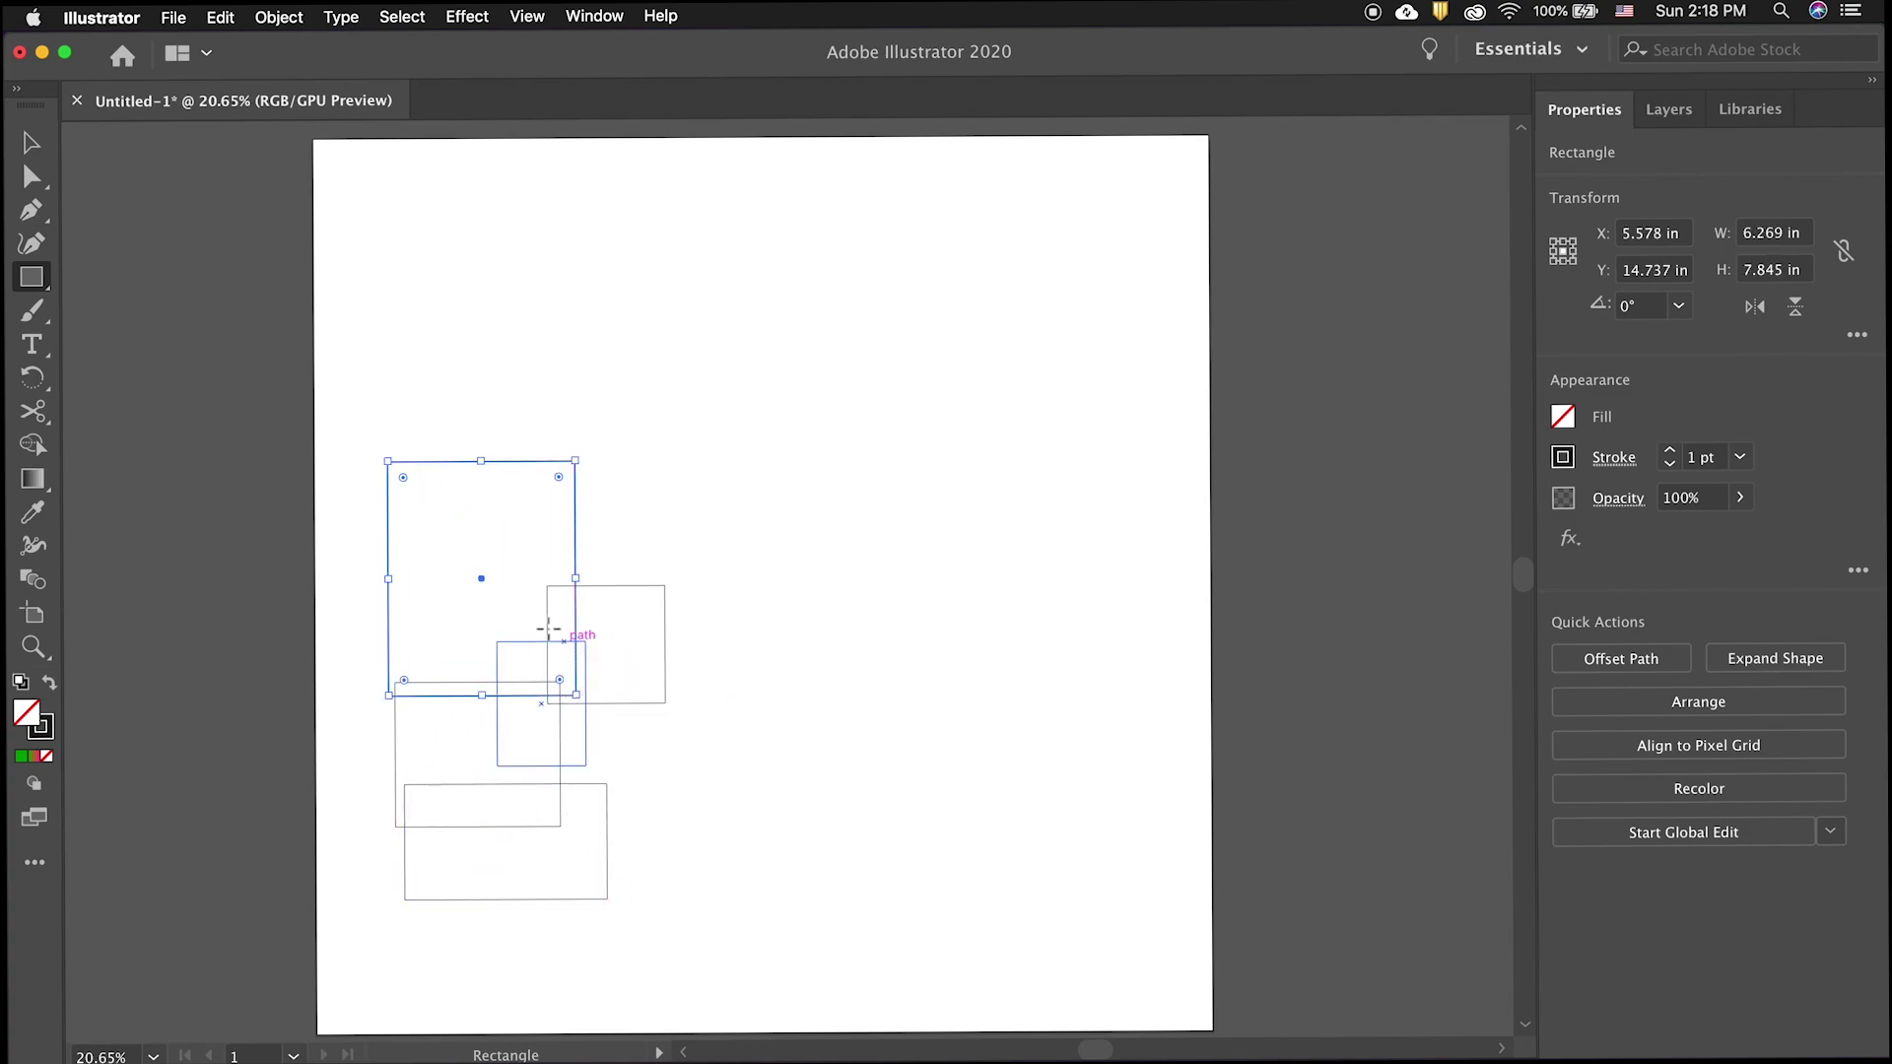
pyautogui.moveTo(541, 625); pyautogui.dragTo(700, 680)
pyautogui.moveTo(661, 746)
pyautogui.mouseDown()
pyautogui.moveTo(676, 773)
pyautogui.moveTo(574, 874)
pyautogui.moveTo(541, 864)
pyautogui.mouseUp()
pyautogui.moveTo(676, 652); pyautogui.dragTo(636, 783)
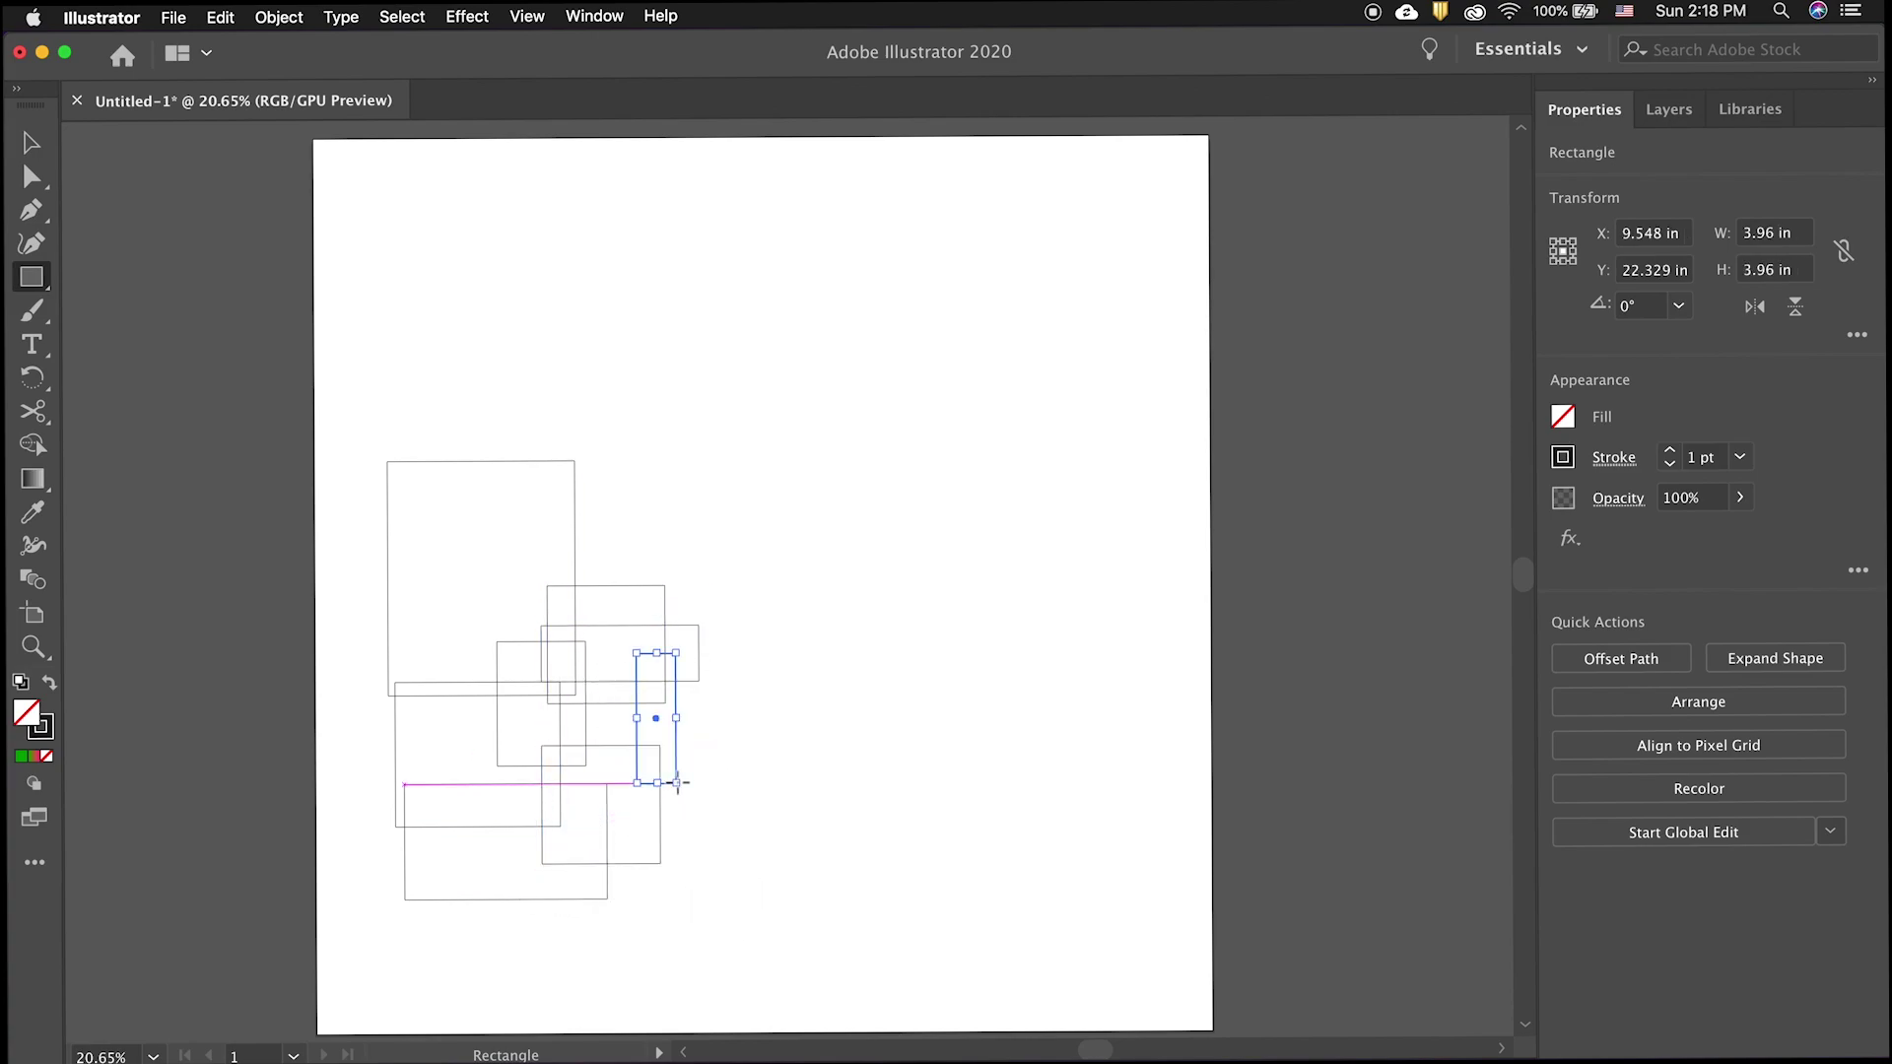
pyautogui.moveTo(410, 746); pyautogui.dragTo(347, 827)
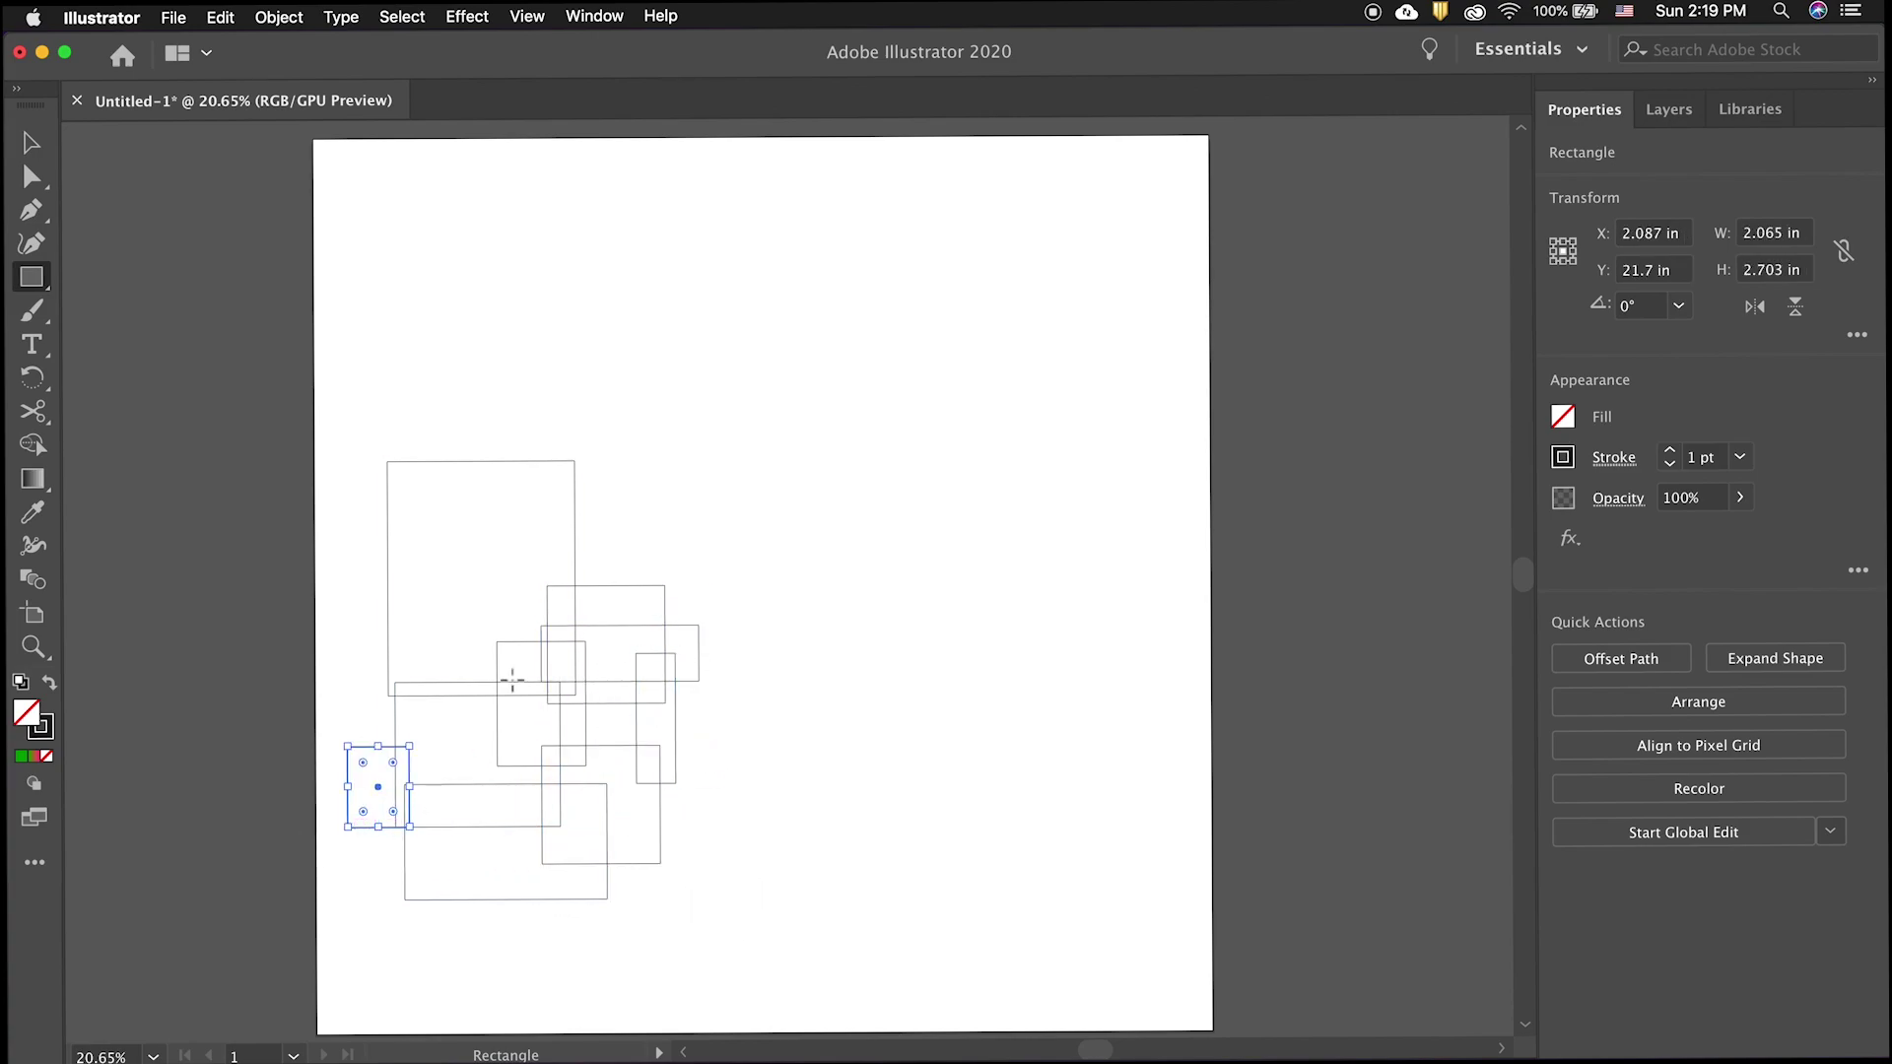
# - Unite all the rectangles into one shape and merge its inner hole with the Shape Builder tool
pyautogui.press('super+a')
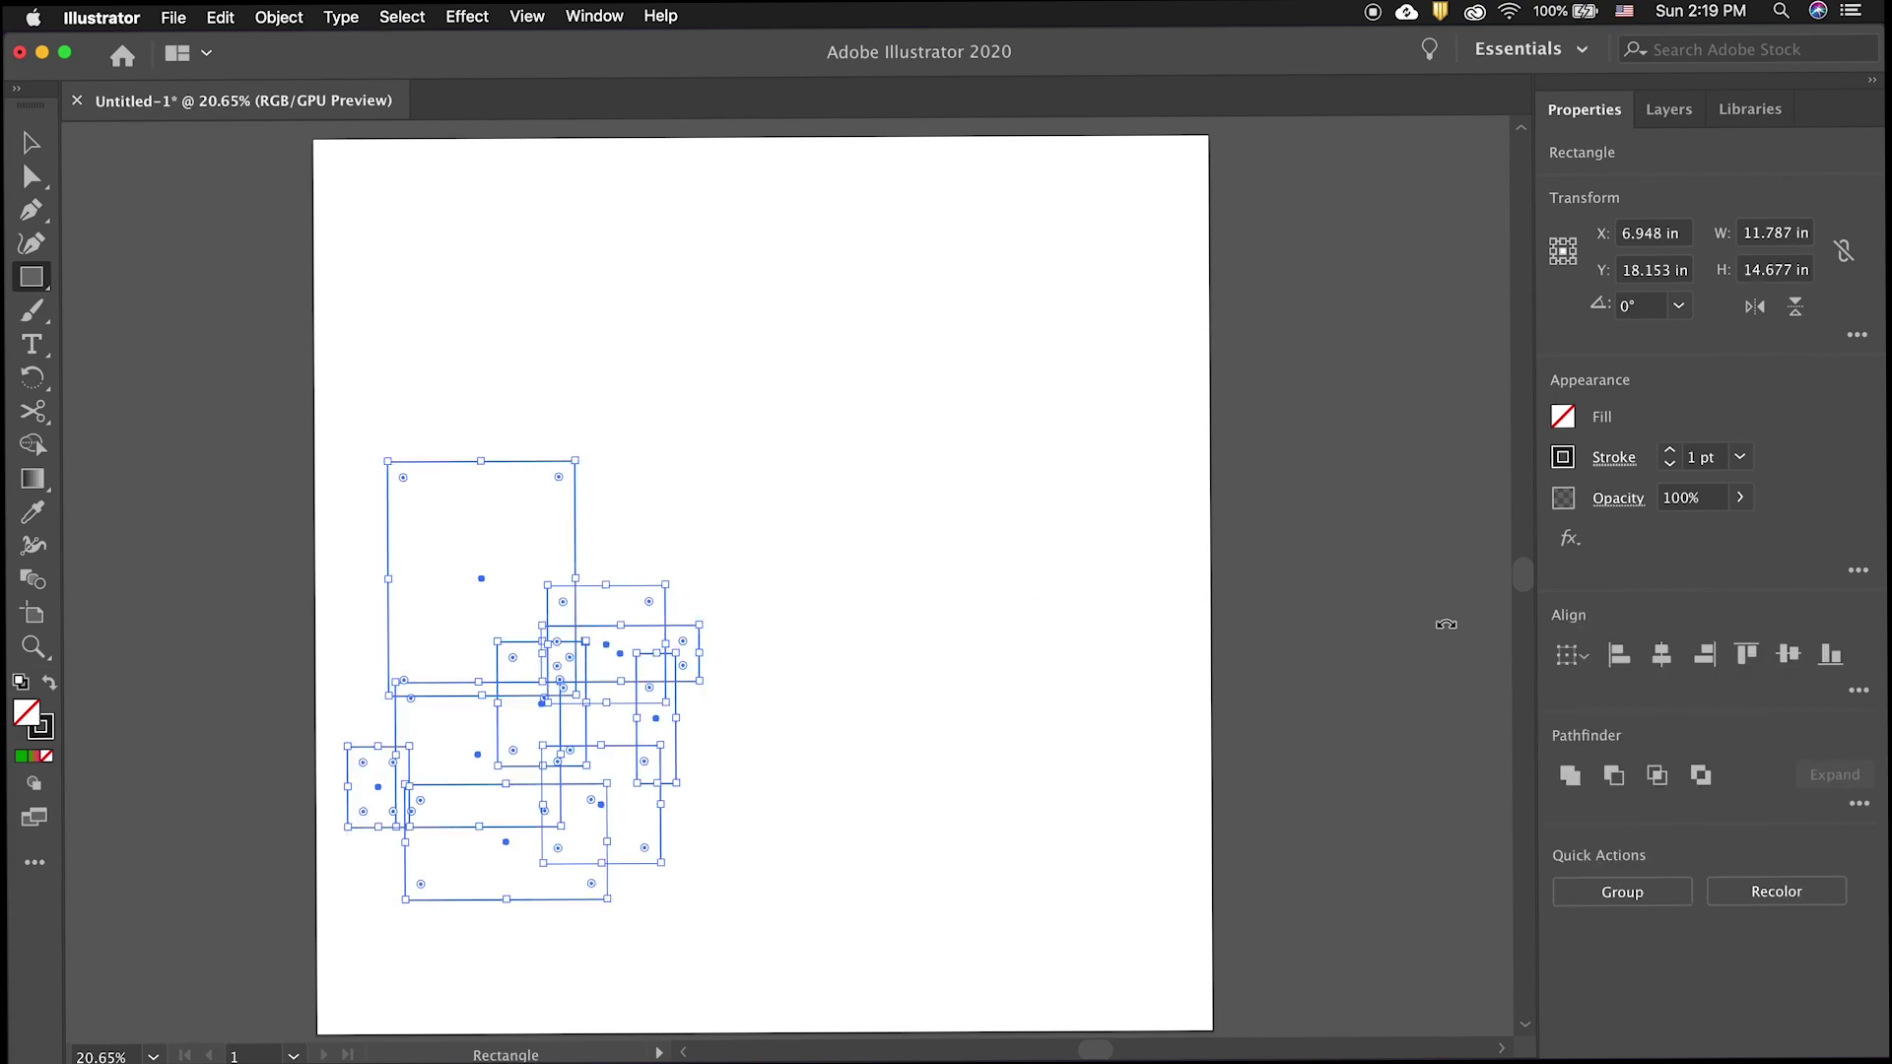
pyautogui.click(1571, 776)
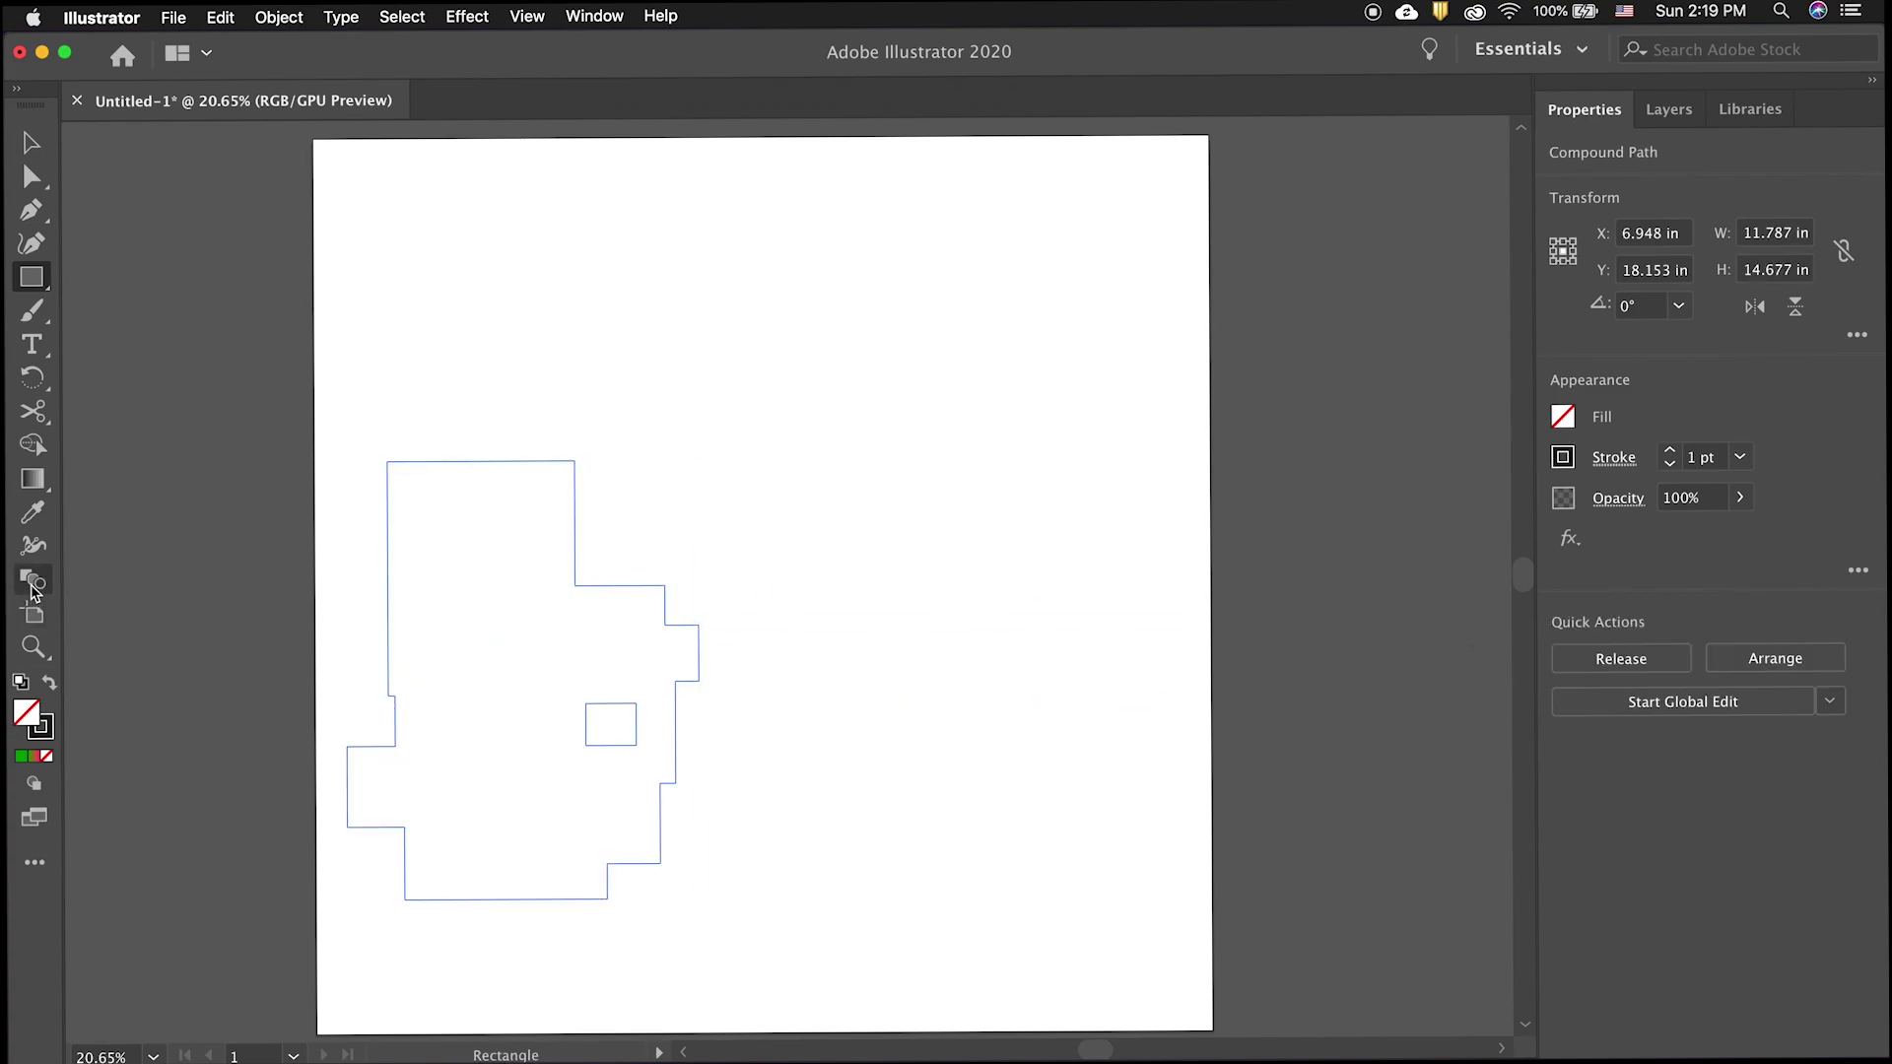
pyautogui.click(33, 444)
pyautogui.moveTo(575, 634); pyautogui.dragTo(603, 736)
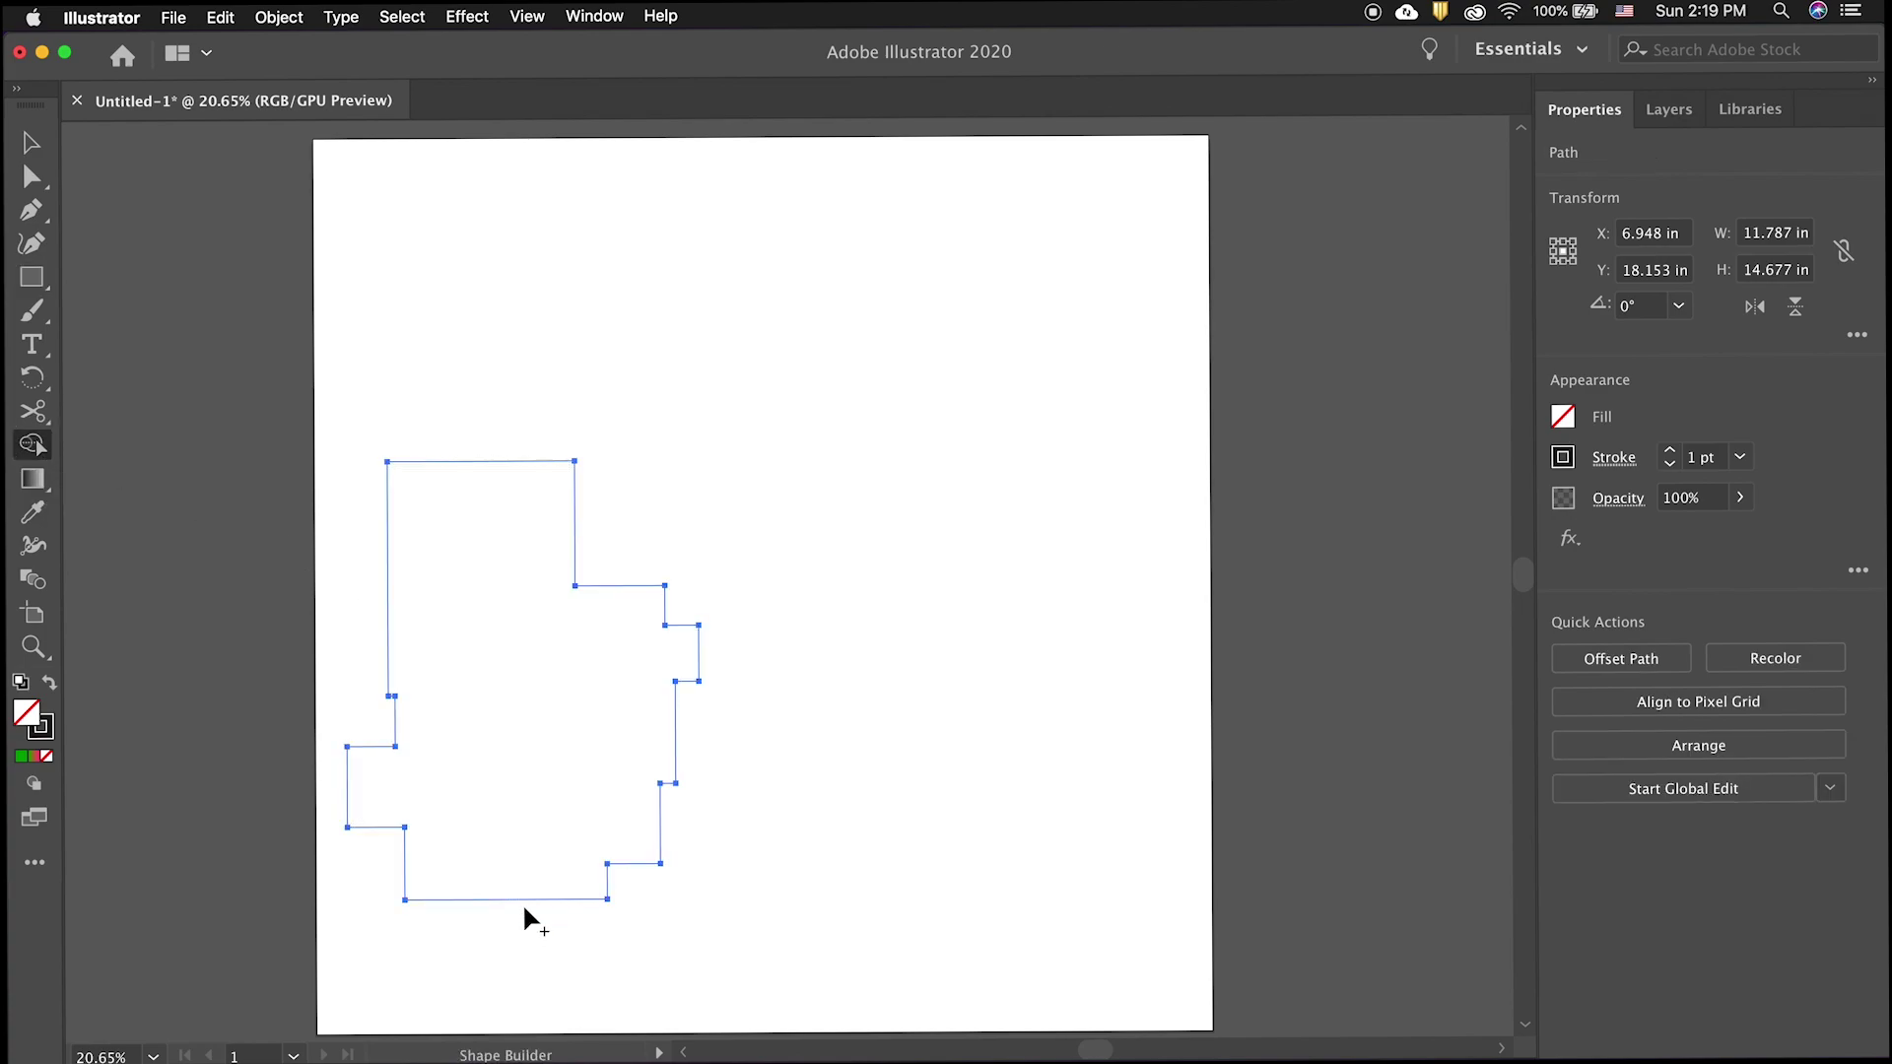
pyautogui.click(512, 826)
# - Duplicate the stepped outline to the artboard's upper right, scale the copy down and rotate it by about 43°
pyautogui.press('v')
pyautogui.moveTo(592, 595); pyautogui.dragTo(902, 342)
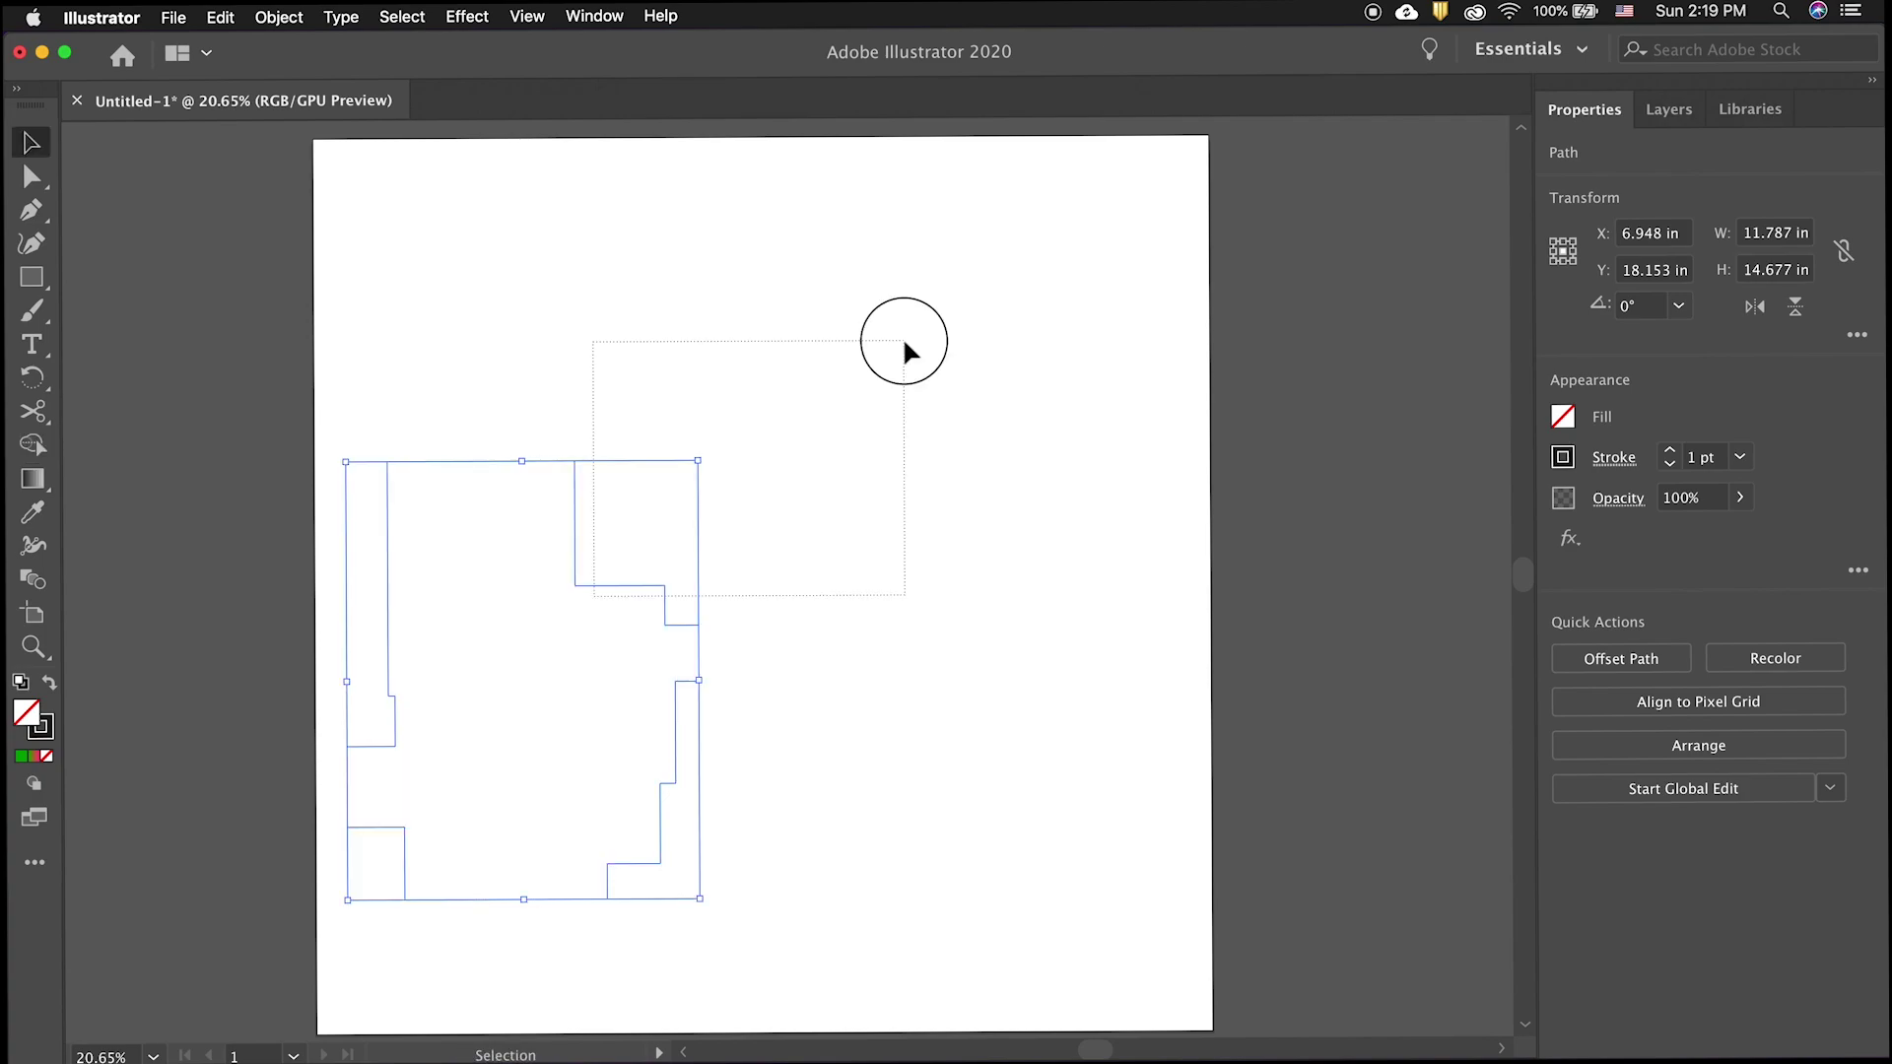
pyautogui.moveTo(599, 583); pyautogui.dragTo(1060, 329)
pyautogui.moveTo(806, 207); pyautogui.dragTo(820, 507)
pyautogui.moveTo(953, 463); pyautogui.dragTo(804, 280)
# - Blend the small rotated outline with the large stepped outline using the Blend tool
pyautogui.press('w')
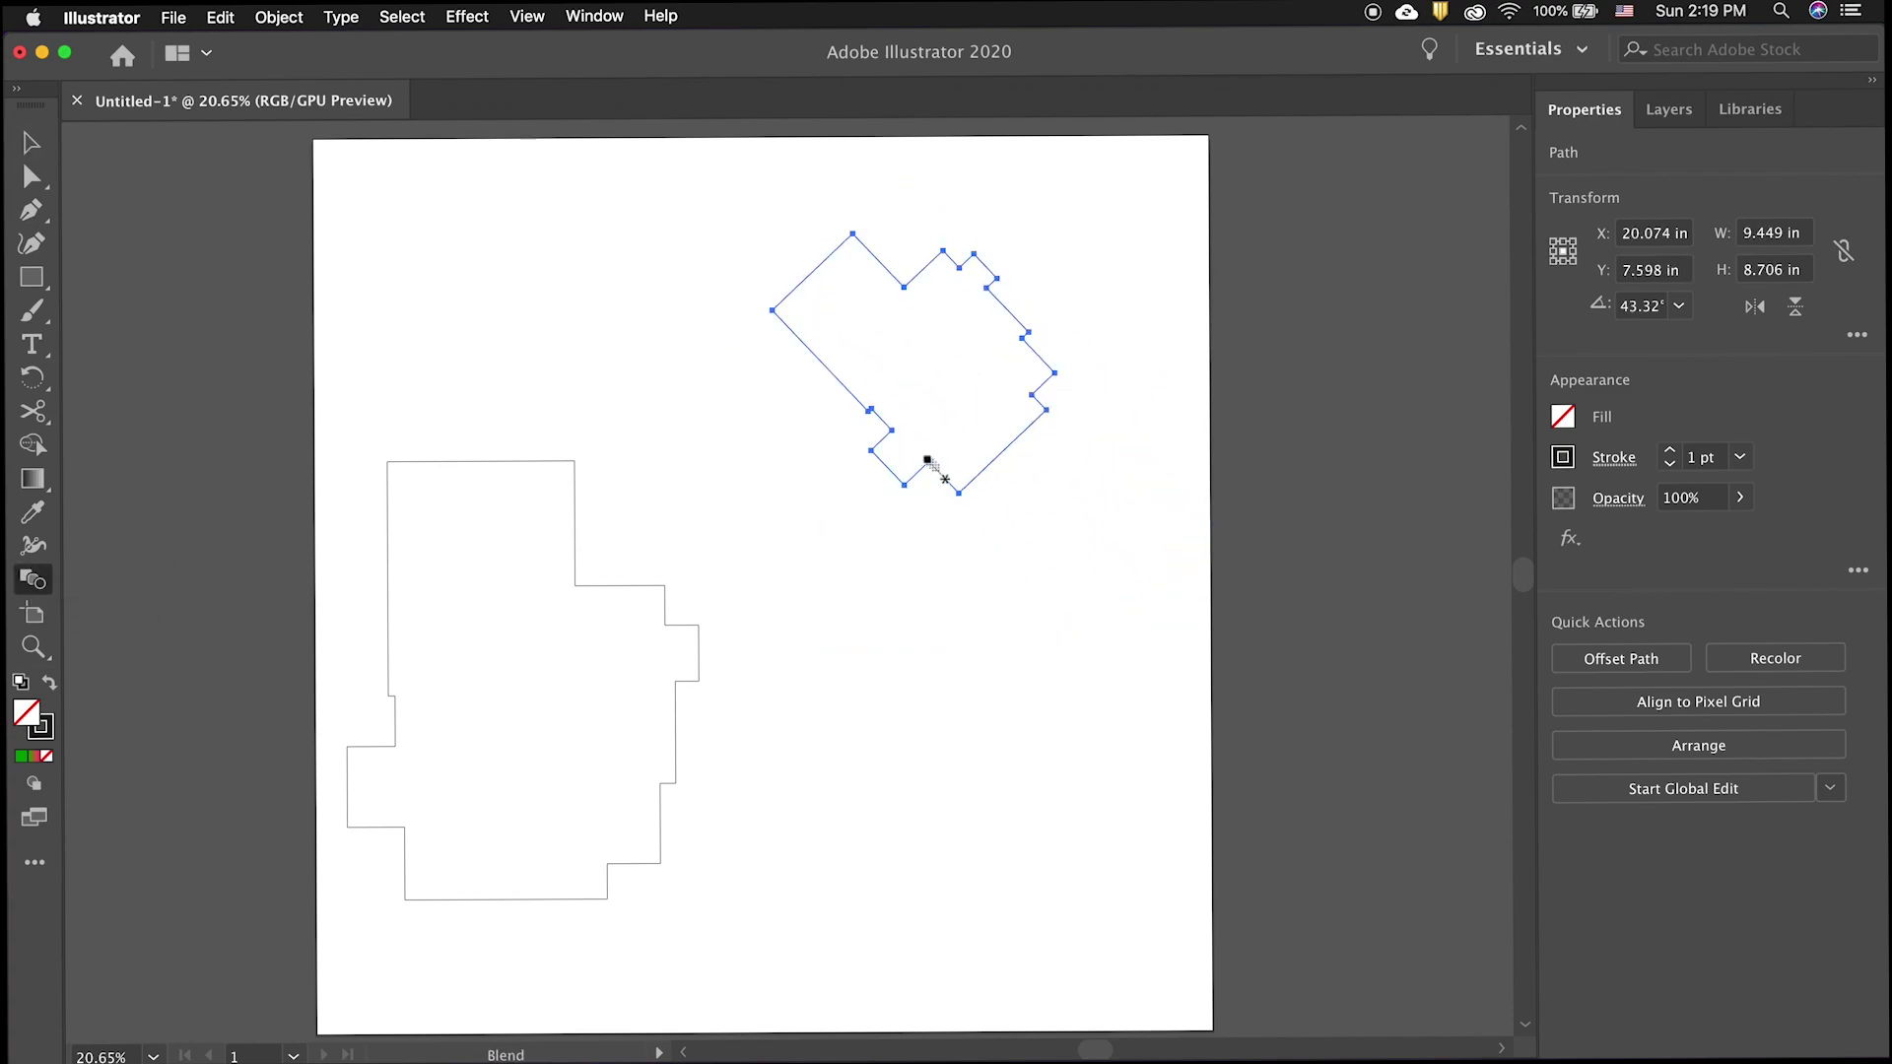
pyautogui.press('Return')
pyautogui.press('Tab')
pyautogui.press('Return')
pyautogui.click(870, 409)
pyautogui.click(576, 556)
# - Isolate the blend and rotate its smaller outline clockwise to about 302°
pyautogui.click(42, 154)
pyautogui.doubleClick(881, 423)
pyautogui.click(884, 424)
pyautogui.moveTo(910, 175); pyautogui.dragTo(1115, 316)
pyautogui.moveTo(1092, 309); pyautogui.dragTo(1133, 492)
# - Add four anchor points along the straight spine of the blend with the Pen tool
pyautogui.click(754, 525)
pyautogui.press('p')
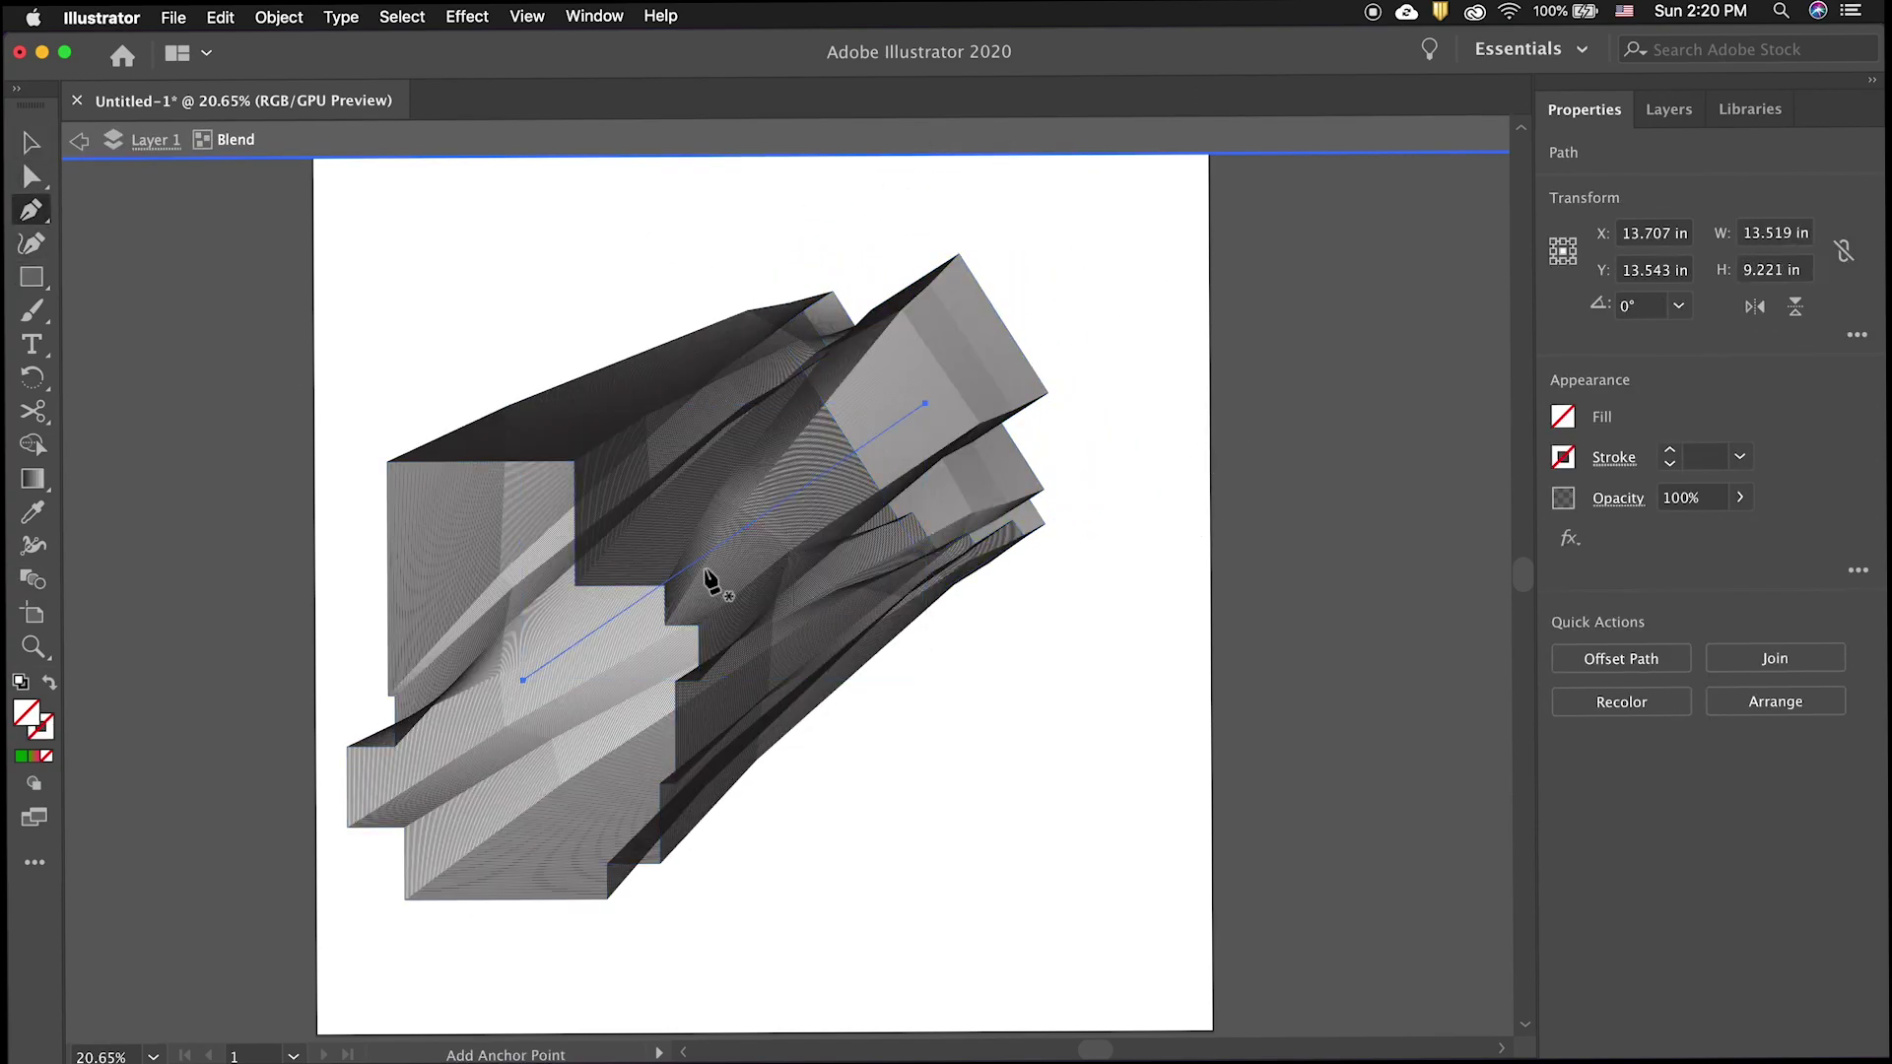
pyautogui.click(617, 615)
pyautogui.click(697, 559)
pyautogui.click(811, 481)
pyautogui.click(868, 442)
# - Pull the spine's anchor points apart into a zigzag, spread its two ends outward, and leave isolation mode
pyautogui.press('a')
pyautogui.moveTo(618, 615); pyautogui.dragTo(698, 760)
pyautogui.moveTo(810, 482); pyautogui.dragTo(1033, 570)
pyautogui.moveTo(697, 560); pyautogui.dragTo(639, 354)
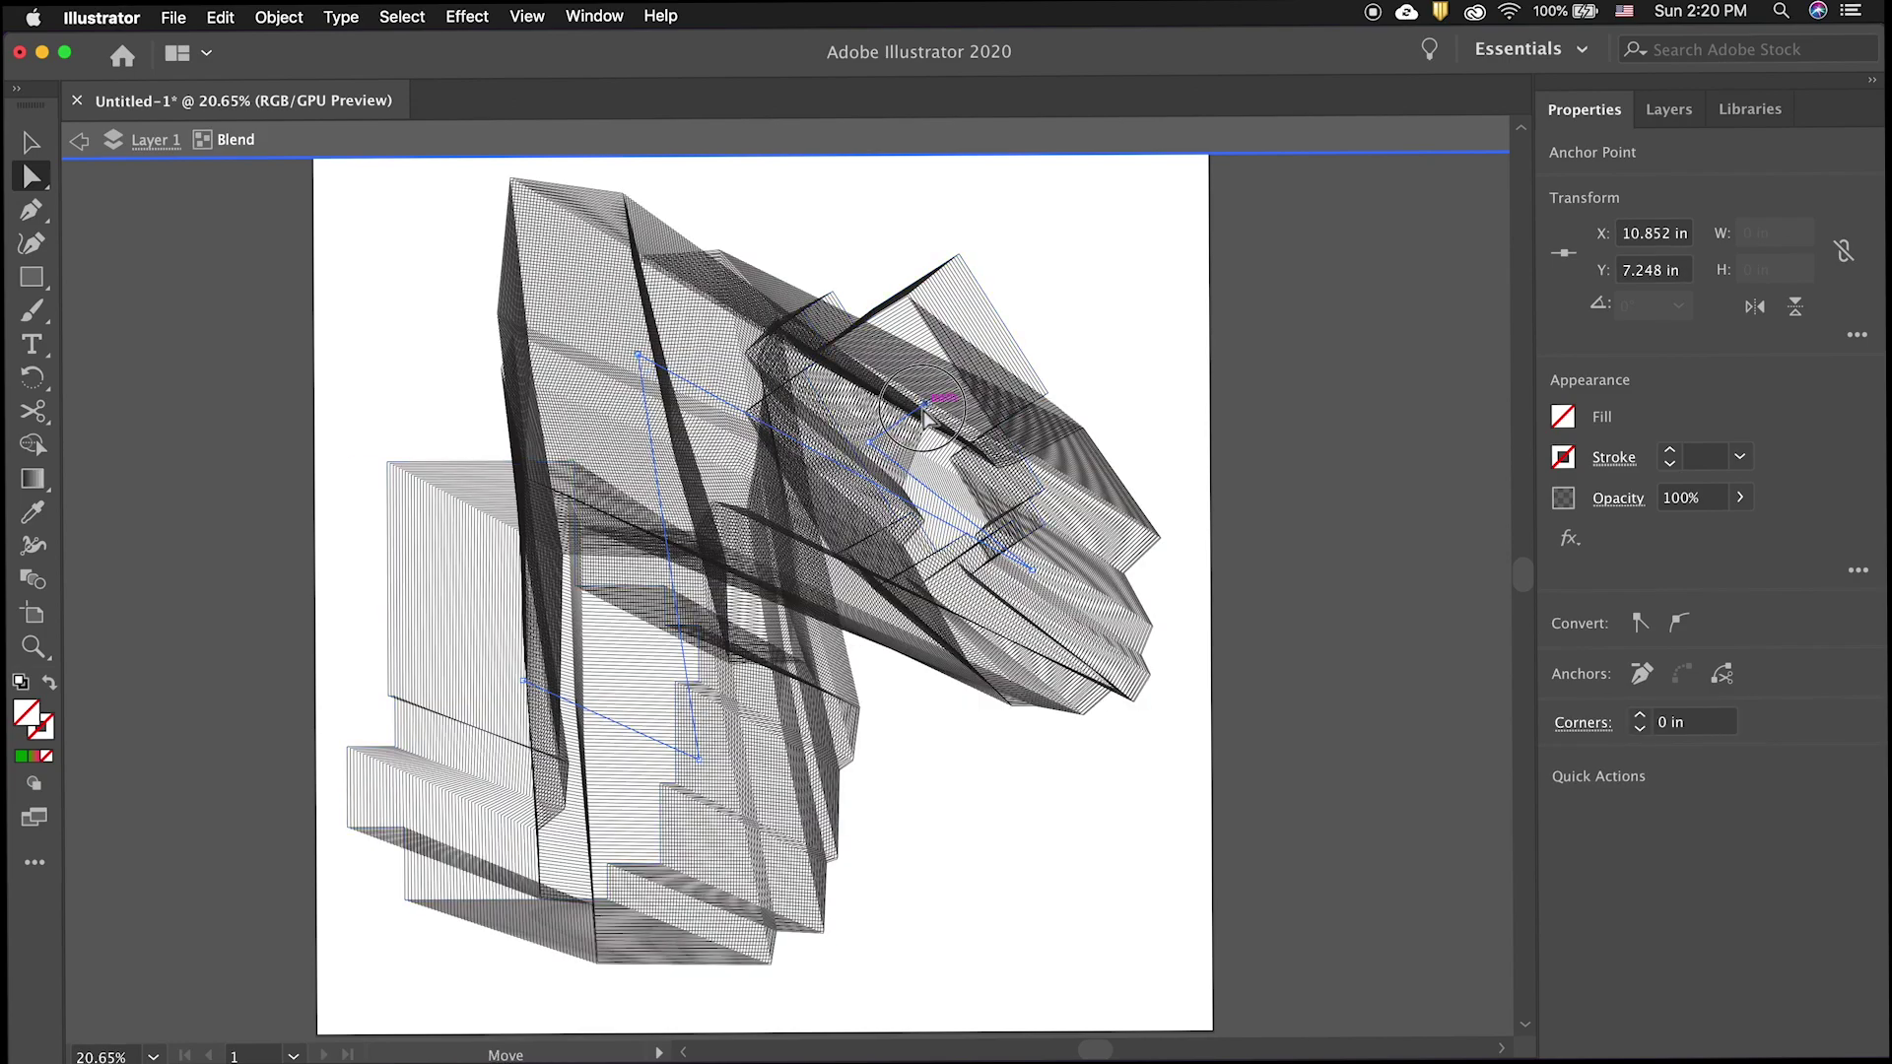
pyautogui.moveTo(925, 403); pyautogui.dragTo(1148, 279)
pyautogui.moveTo(868, 442); pyautogui.dragTo(874, 281)
pyautogui.moveTo(523, 679); pyautogui.dragTo(407, 704)
pyautogui.moveTo(873, 280); pyautogui.dragTo(938, 236)
pyautogui.click(79, 141)
pyautogui.click(31, 142)
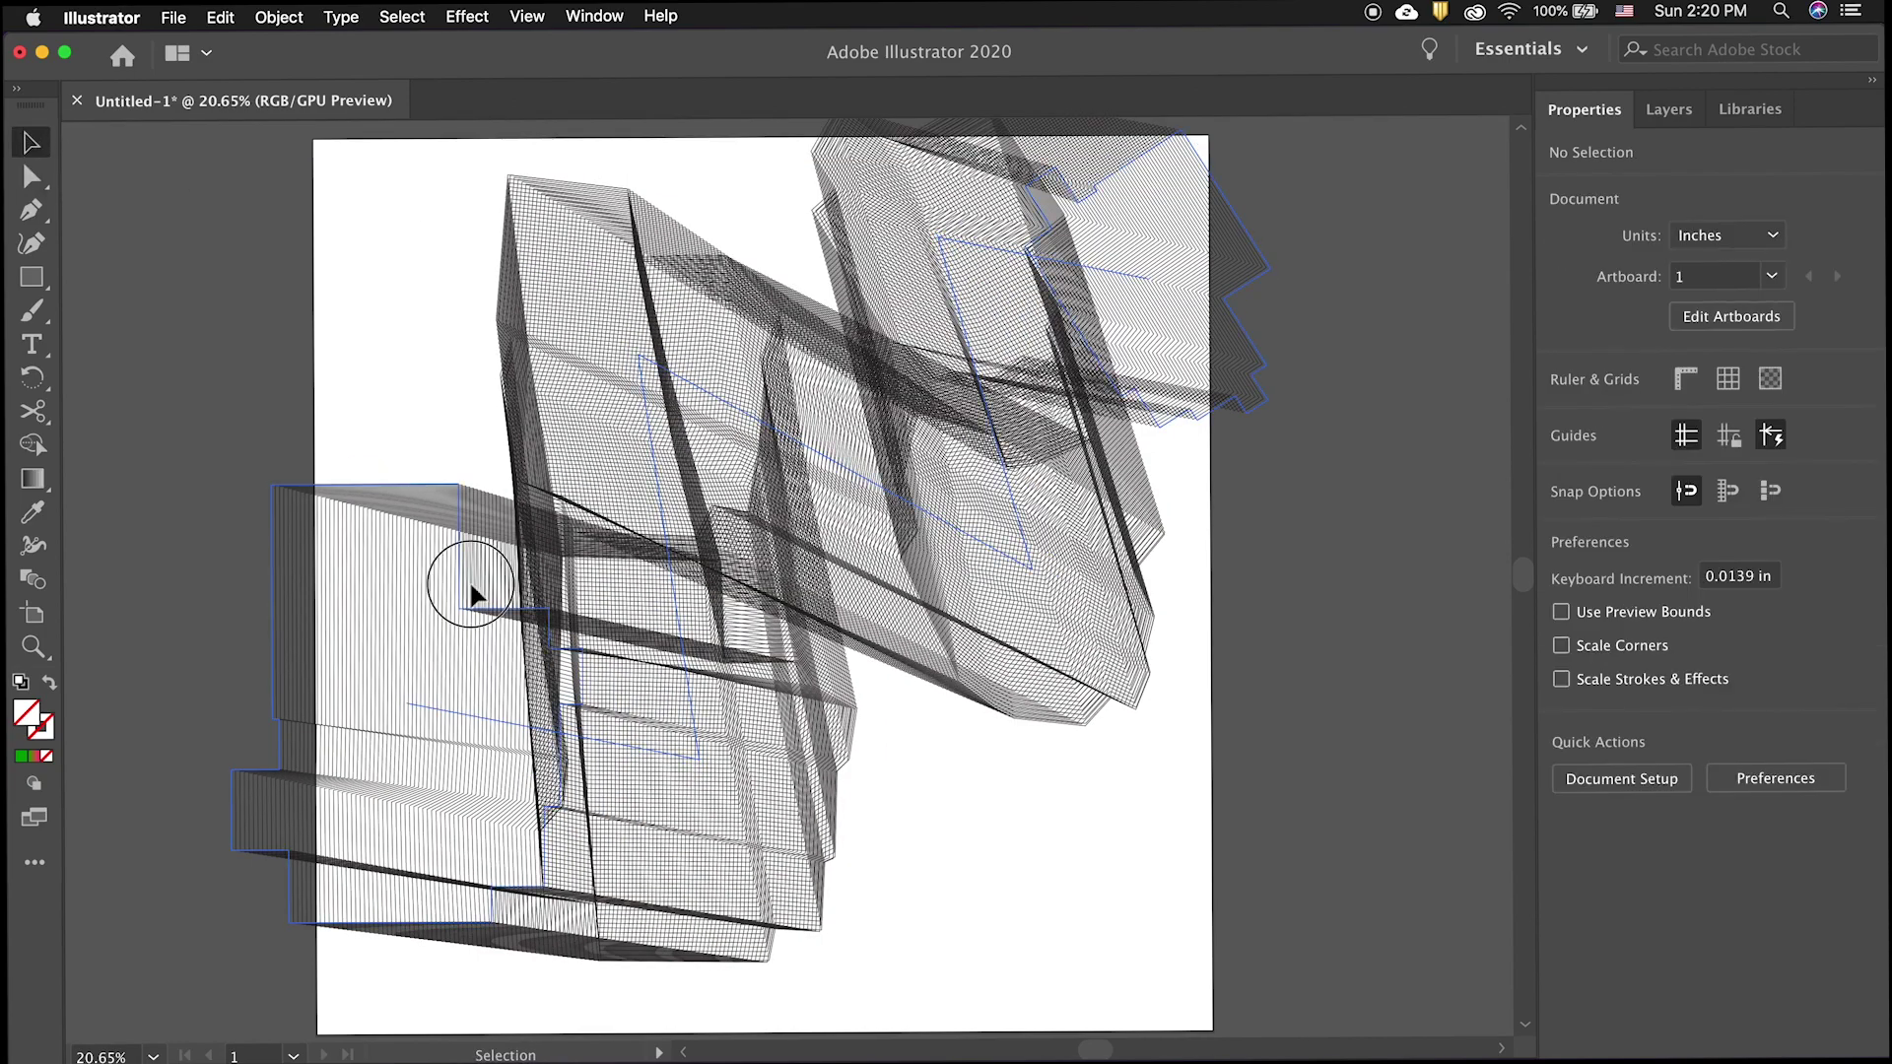
# - Isolate the zigzag blend and change the outline's stroke to red
pyautogui.doubleClick(467, 581)
pyautogui.click(275, 612)
pyautogui.click(1563, 458)
pyautogui.click(1336, 559)
# - Set the small upper outline's stroke to green and the large lower outline's stroke to a yellow-orange gradient
pyautogui.click(1243, 299)
pyautogui.doubleClick(1243, 299)
pyautogui.doubleClick(1224, 299)
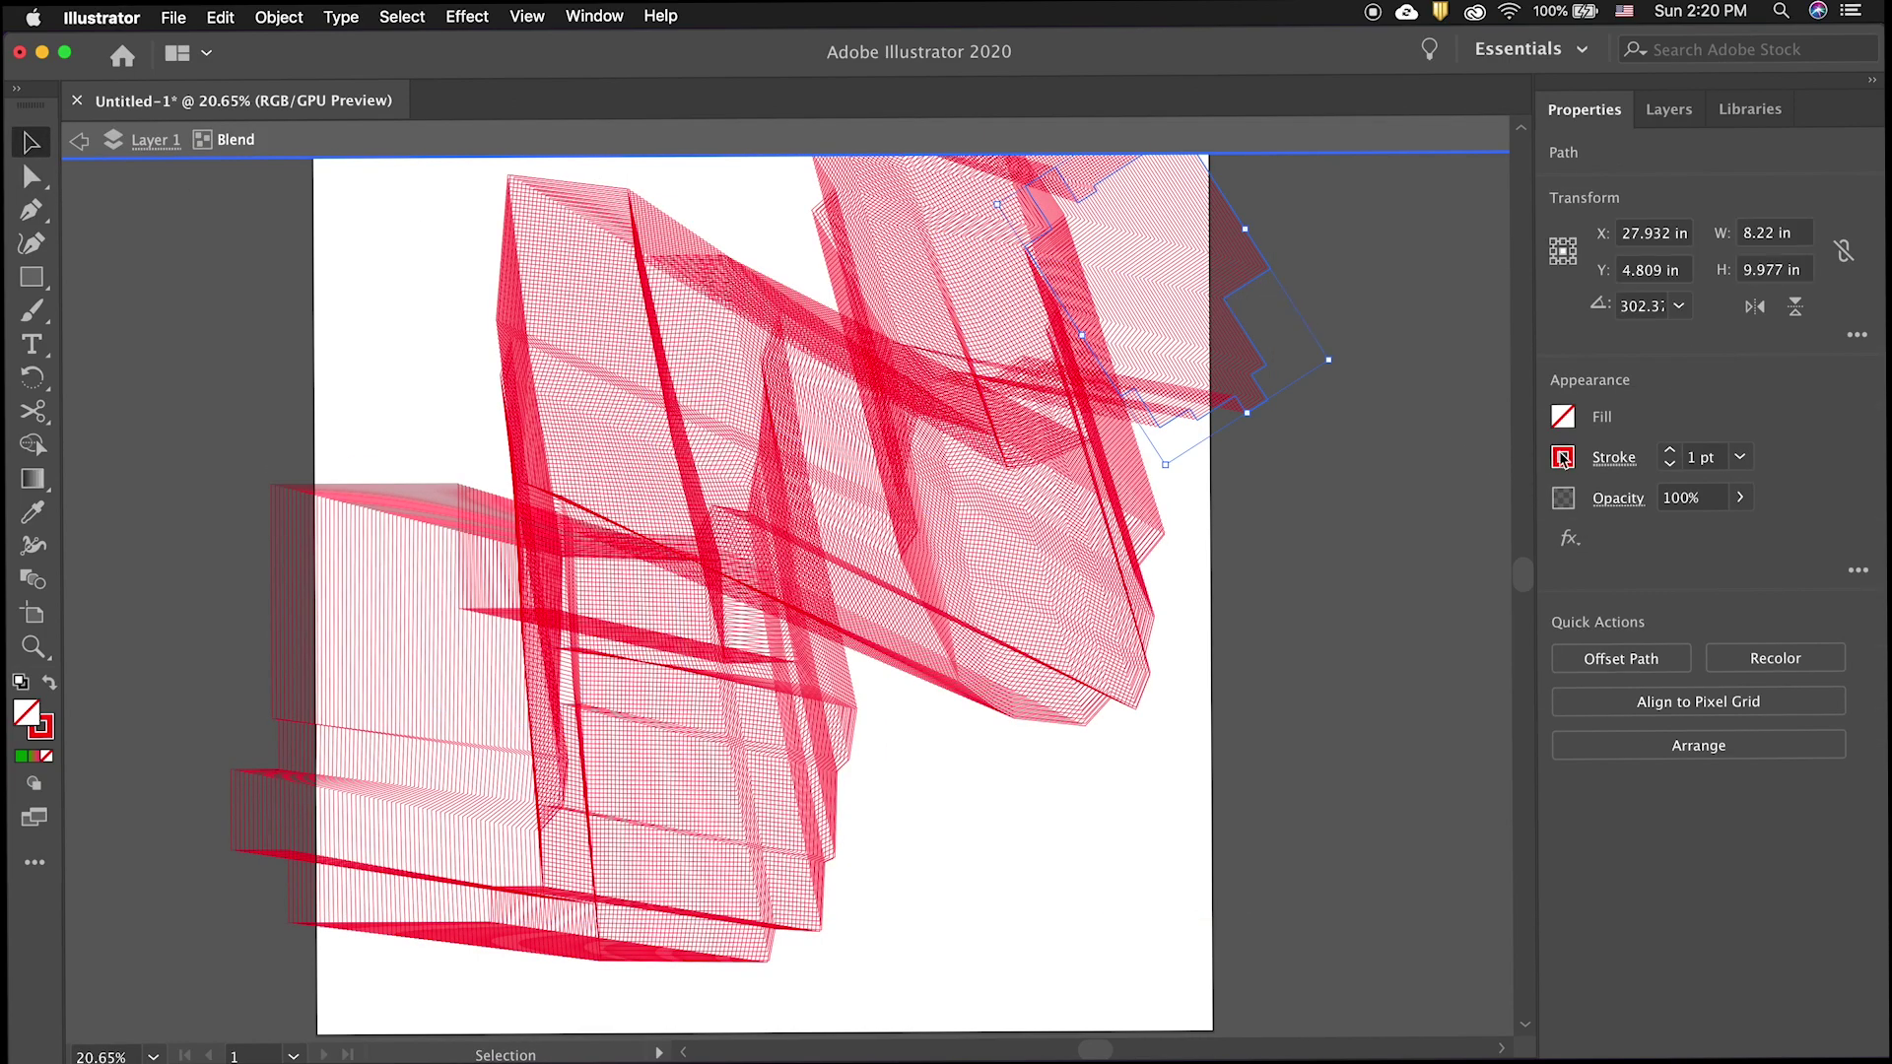
pyautogui.click(1564, 458)
pyautogui.click(1375, 560)
pyautogui.click(1421, 332)
pyautogui.click(459, 485)
pyautogui.click(1563, 458)
pyautogui.click(1490, 599)
pyautogui.click(1389, 355)
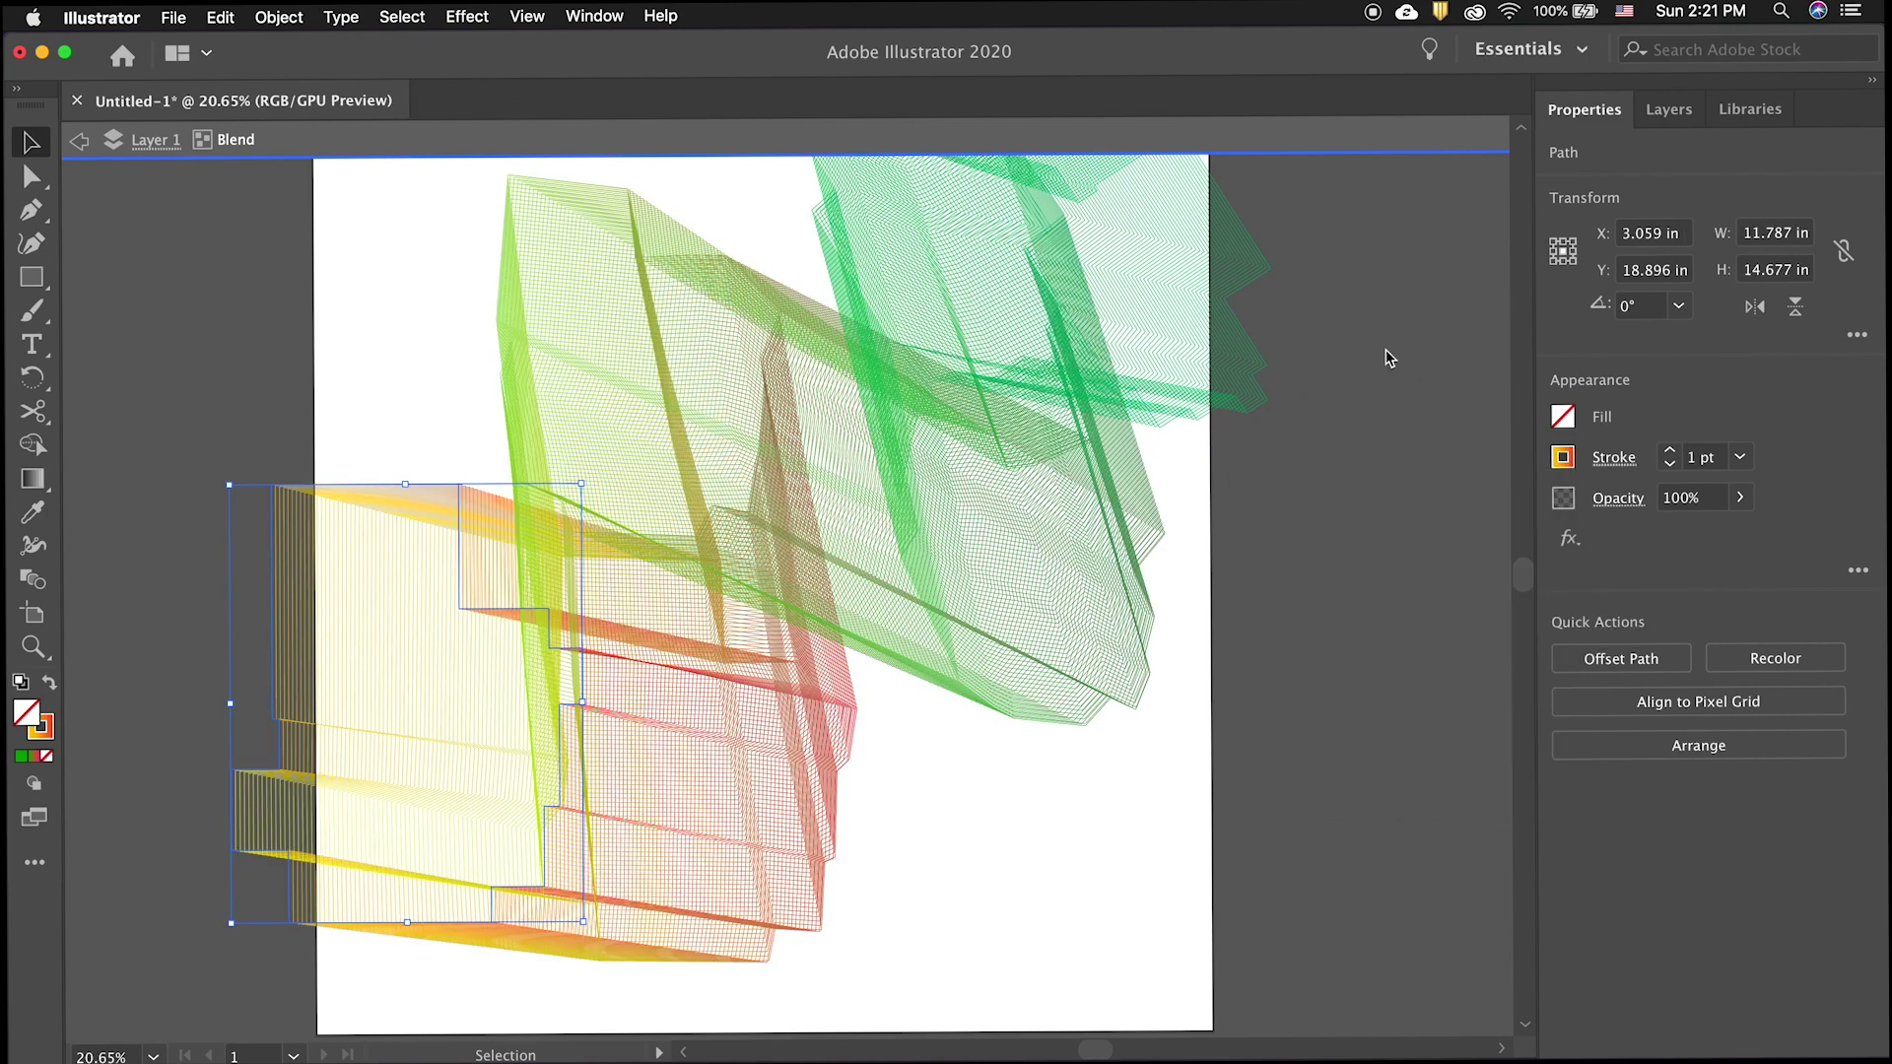
# - Leave isolation mode and set the zigzag blend's spacing to 1000 specified steps
pyautogui.click(79, 141)
pyautogui.click(514, 241)
pyautogui.doubleClick(33, 579)
pyautogui.press('Tab')
pyautogui.write('1000')
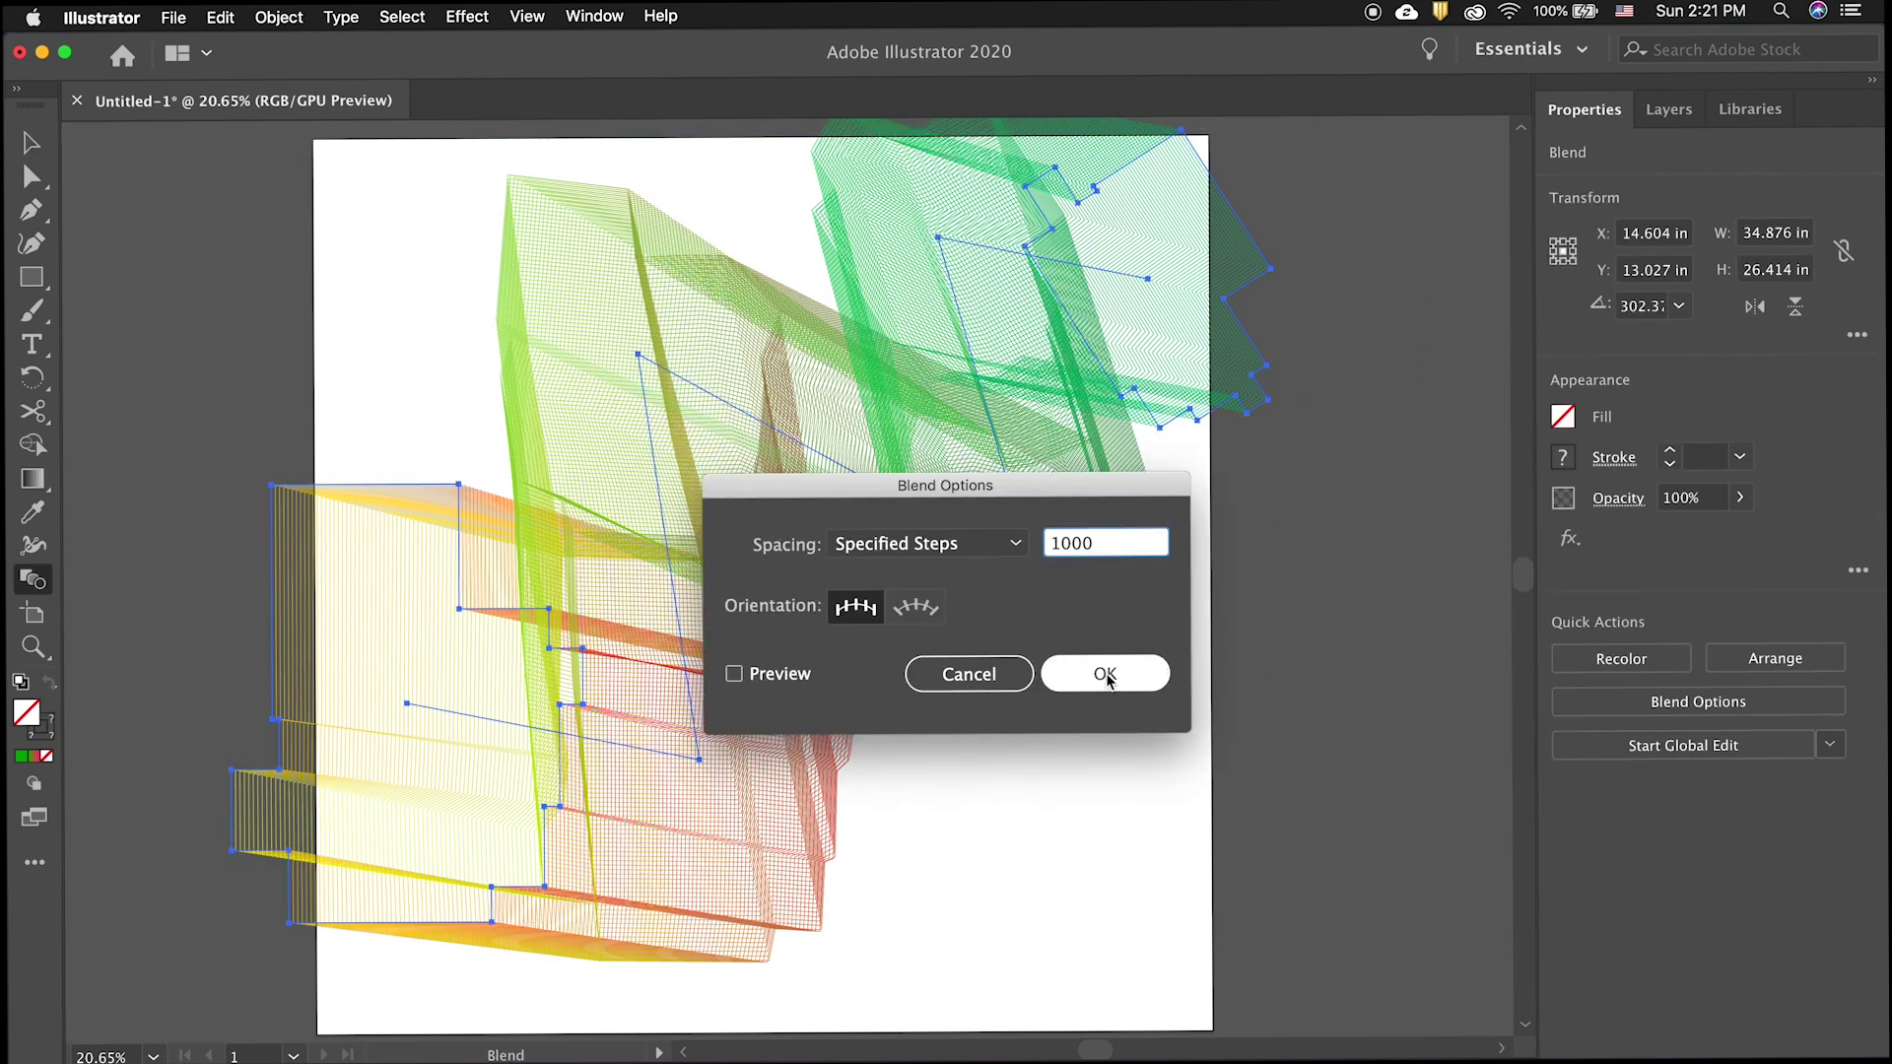
pyautogui.click(1104, 673)
# - Scale the colored zigzag blend down and reposition it on the artboard
pyautogui.press('v')
pyautogui.moveTo(229, 133); pyautogui.dragTo(540, 367)
pyautogui.moveTo(909, 672); pyautogui.dragTo(640, 384)
pyautogui.moveTo(802, 314); pyautogui.dragTo(1075, 386)
# - Stretch the blend by moving its yellow outline down and left and its green outline right, and duplicate the blend upward
pyautogui.doubleClick(575, 422)
pyautogui.moveTo(576, 479); pyautogui.dragTo(160, 745)
pyautogui.click(1272, 342)
pyautogui.moveTo(1272, 341); pyautogui.dragTo(1383, 362)
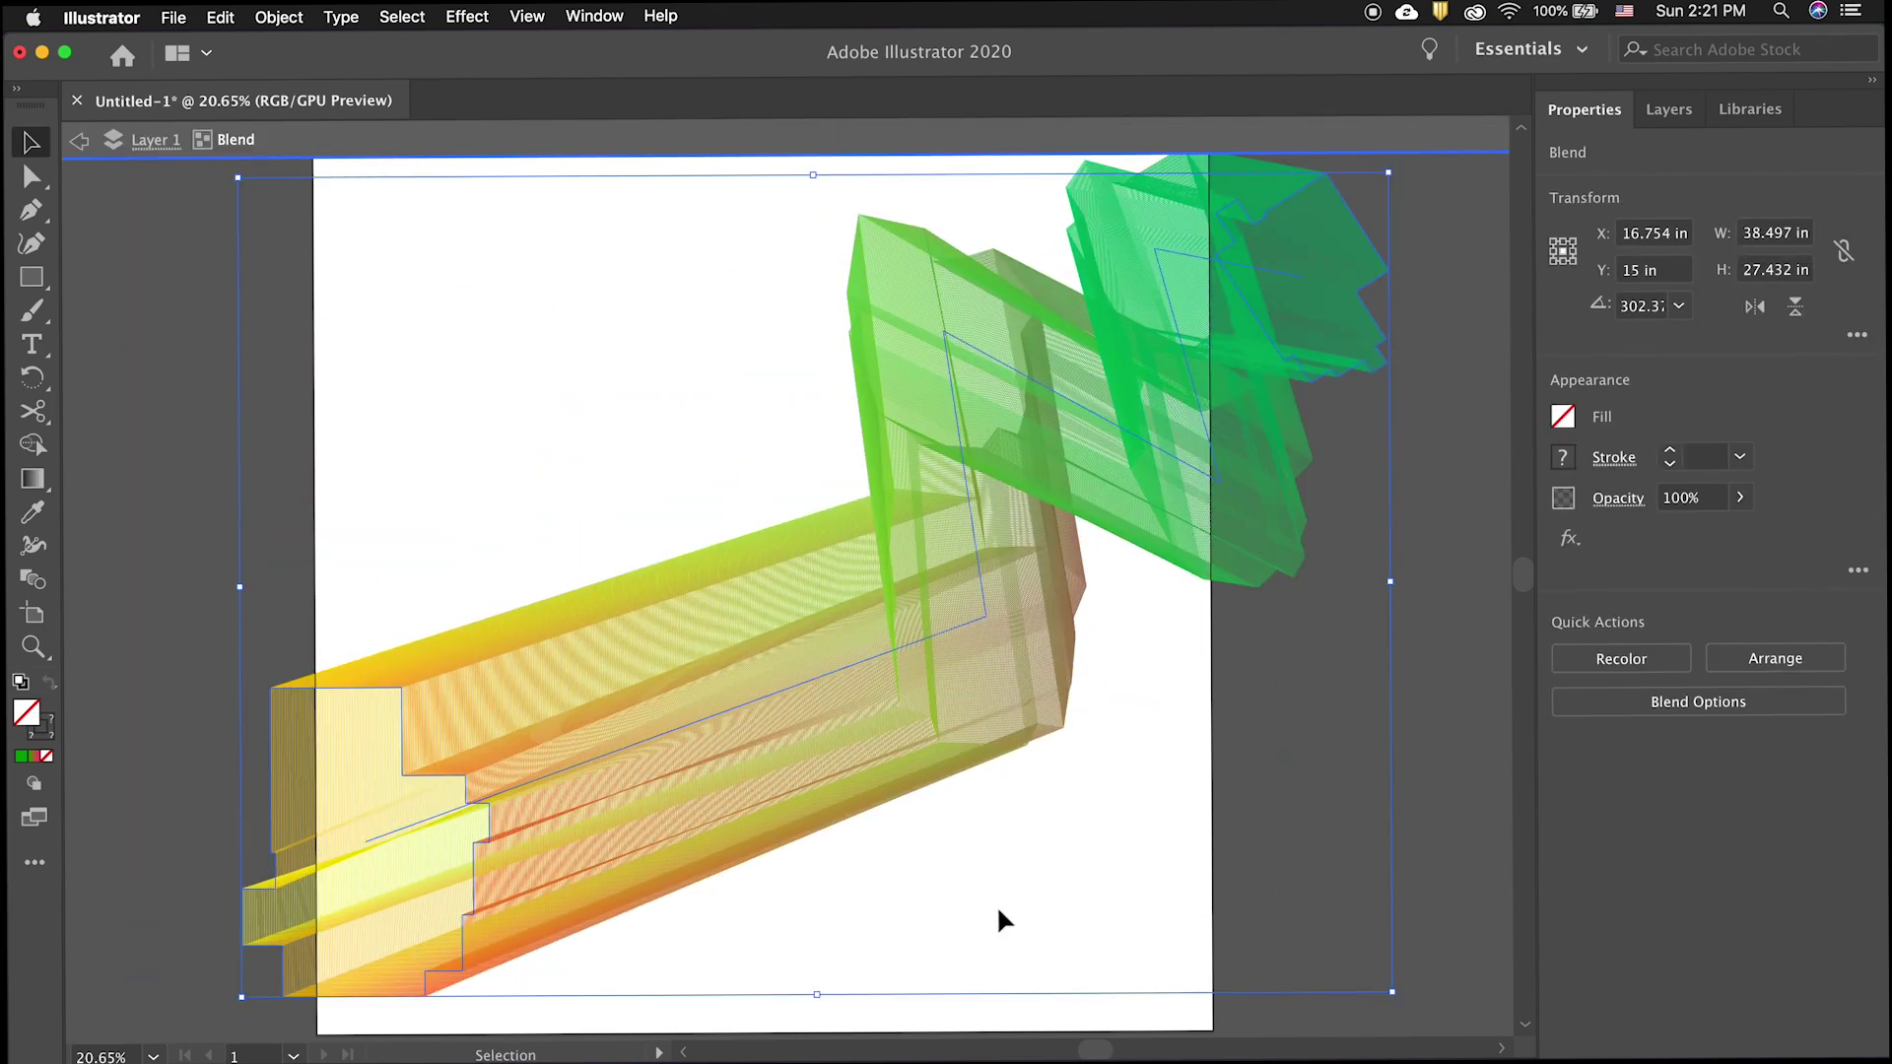
pyautogui.click(998, 909)
pyautogui.keyDown('alt'); pyautogui.moveTo(666, 668); pyautogui.dragTo(619, 392); pyautogui.keyUp('alt')
# - Delete all the stretched blend artwork from the artboard
pyautogui.click(897, 840)
pyautogui.press('super+a')
pyautogui.press('Delete')
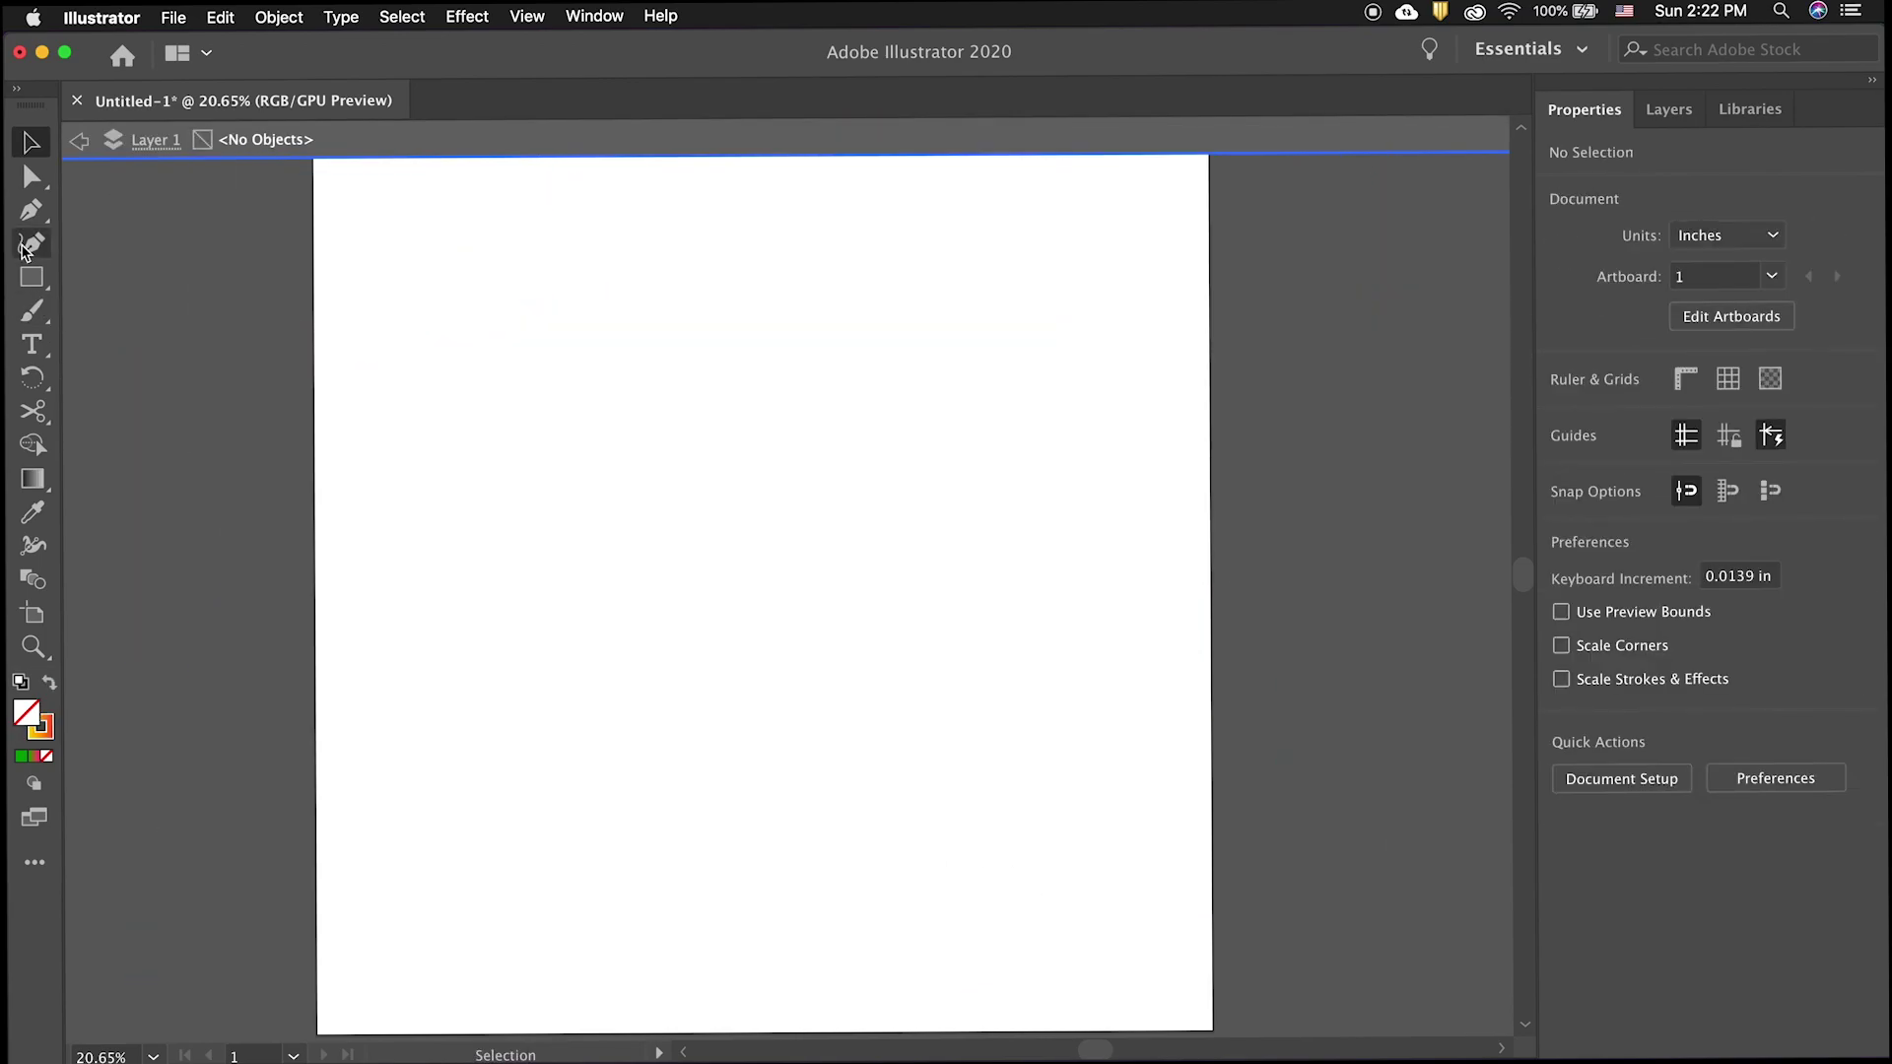
# - Draw a wavy open path across the lower part of the artboard with the Pen tool, using the gradient stroke
pyautogui.click(31, 209)
pyautogui.click(237, 663)
pyautogui.click(361, 690)
pyautogui.click(483, 719)
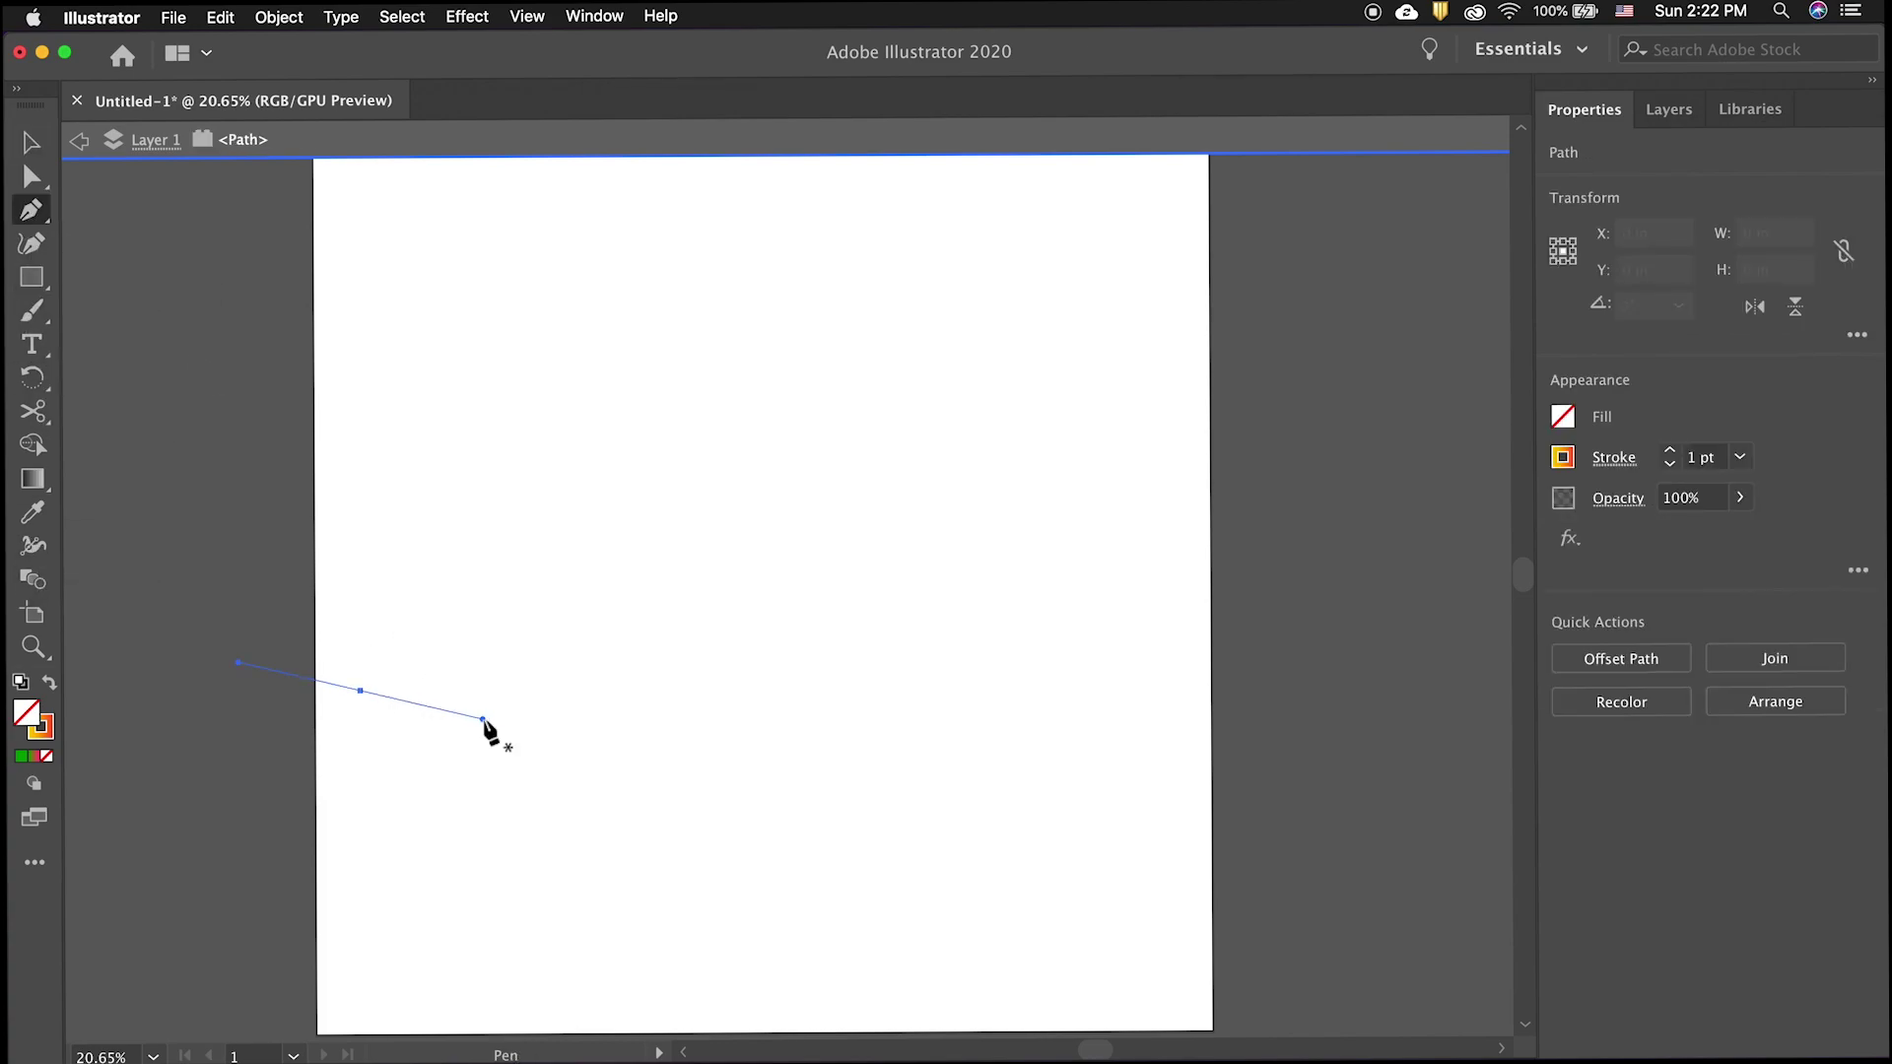
pyautogui.click(638, 876)
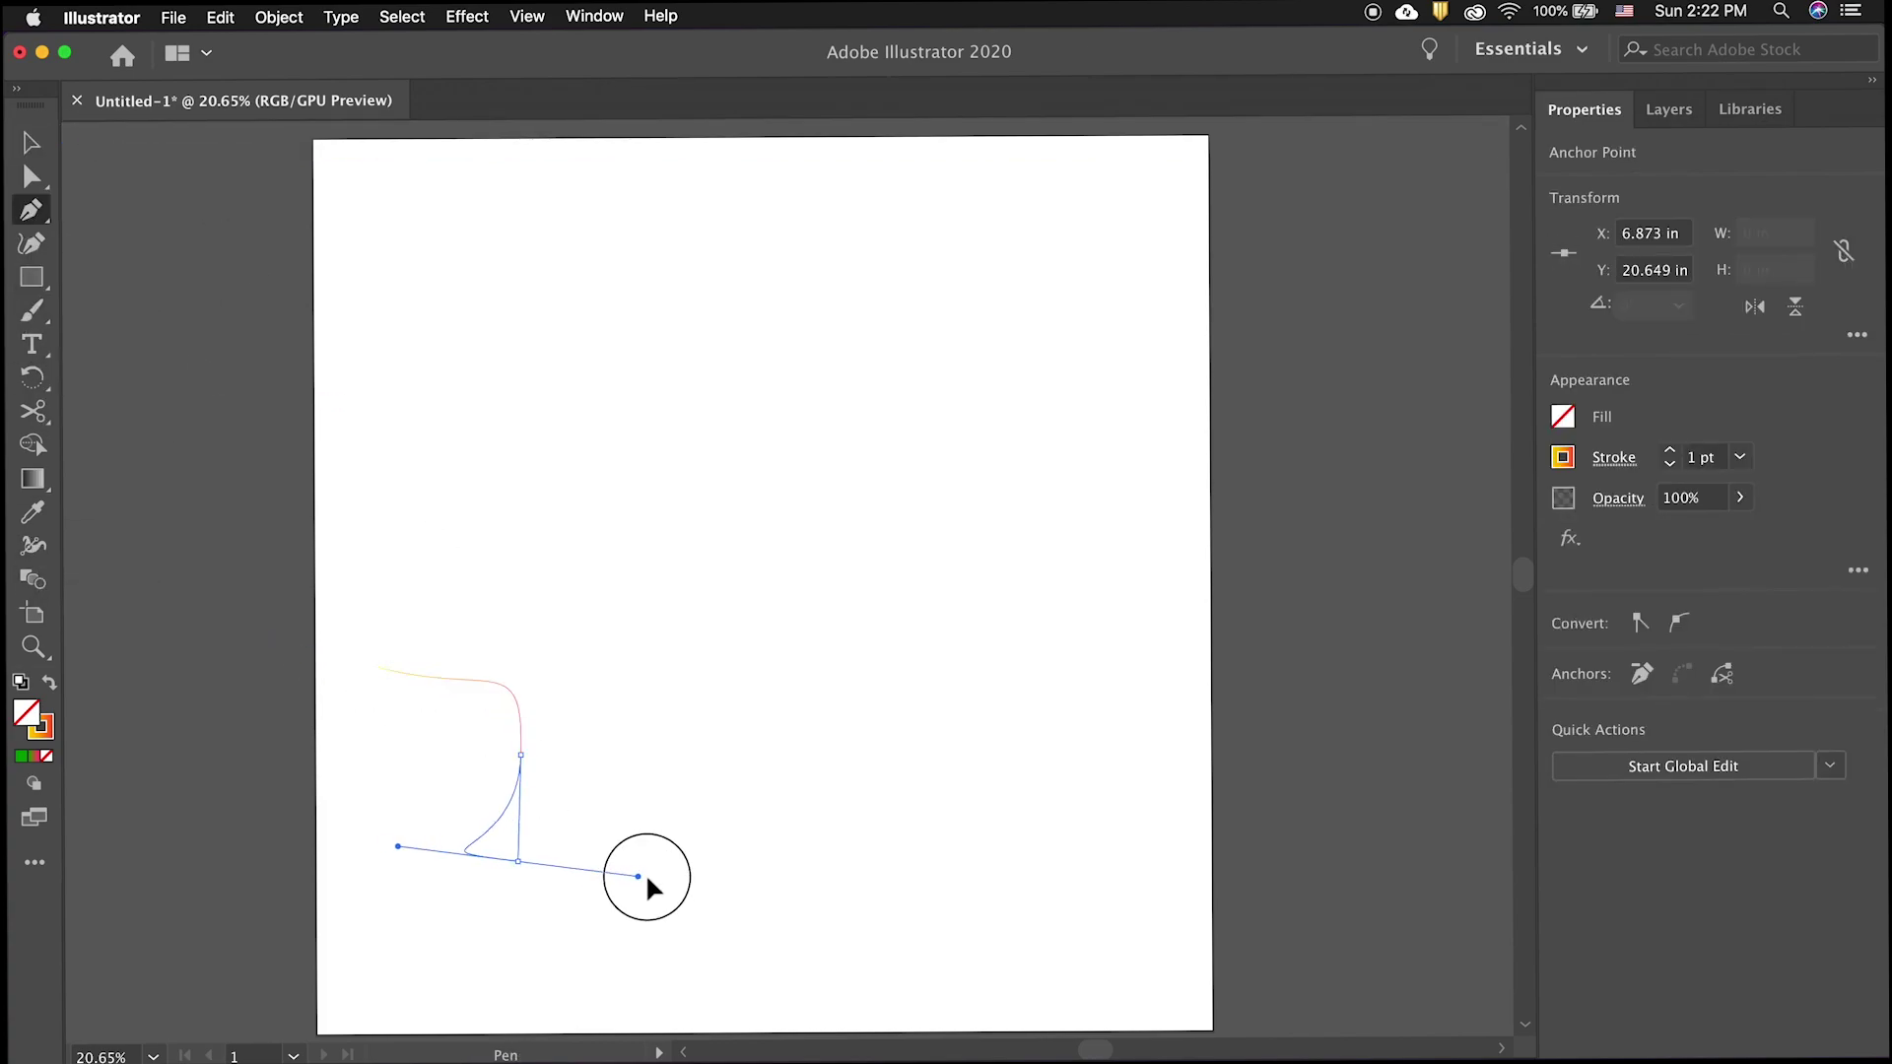
pyautogui.moveTo(646, 877); pyautogui.dragTo(647, 875)
pyautogui.moveTo(747, 878); pyautogui.dragTo(836, 989)
pyautogui.moveTo(927, 922); pyautogui.dragTo(963, 896)
pyautogui.press('Escape')
# - Draw a second curving path above the first, running from the upper left of the artboard to its right side
pyautogui.moveTo(588, 291); pyautogui.dragTo(737, 337)
pyautogui.moveTo(738, 466); pyautogui.dragTo(861, 544)
pyautogui.moveTo(886, 421); pyautogui.dragTo(1007, 376)
pyautogui.moveTo(1109, 457); pyautogui.dragTo(1141, 557)
pyautogui.moveTo(1047, 719); pyautogui.dragTo(1065, 812)
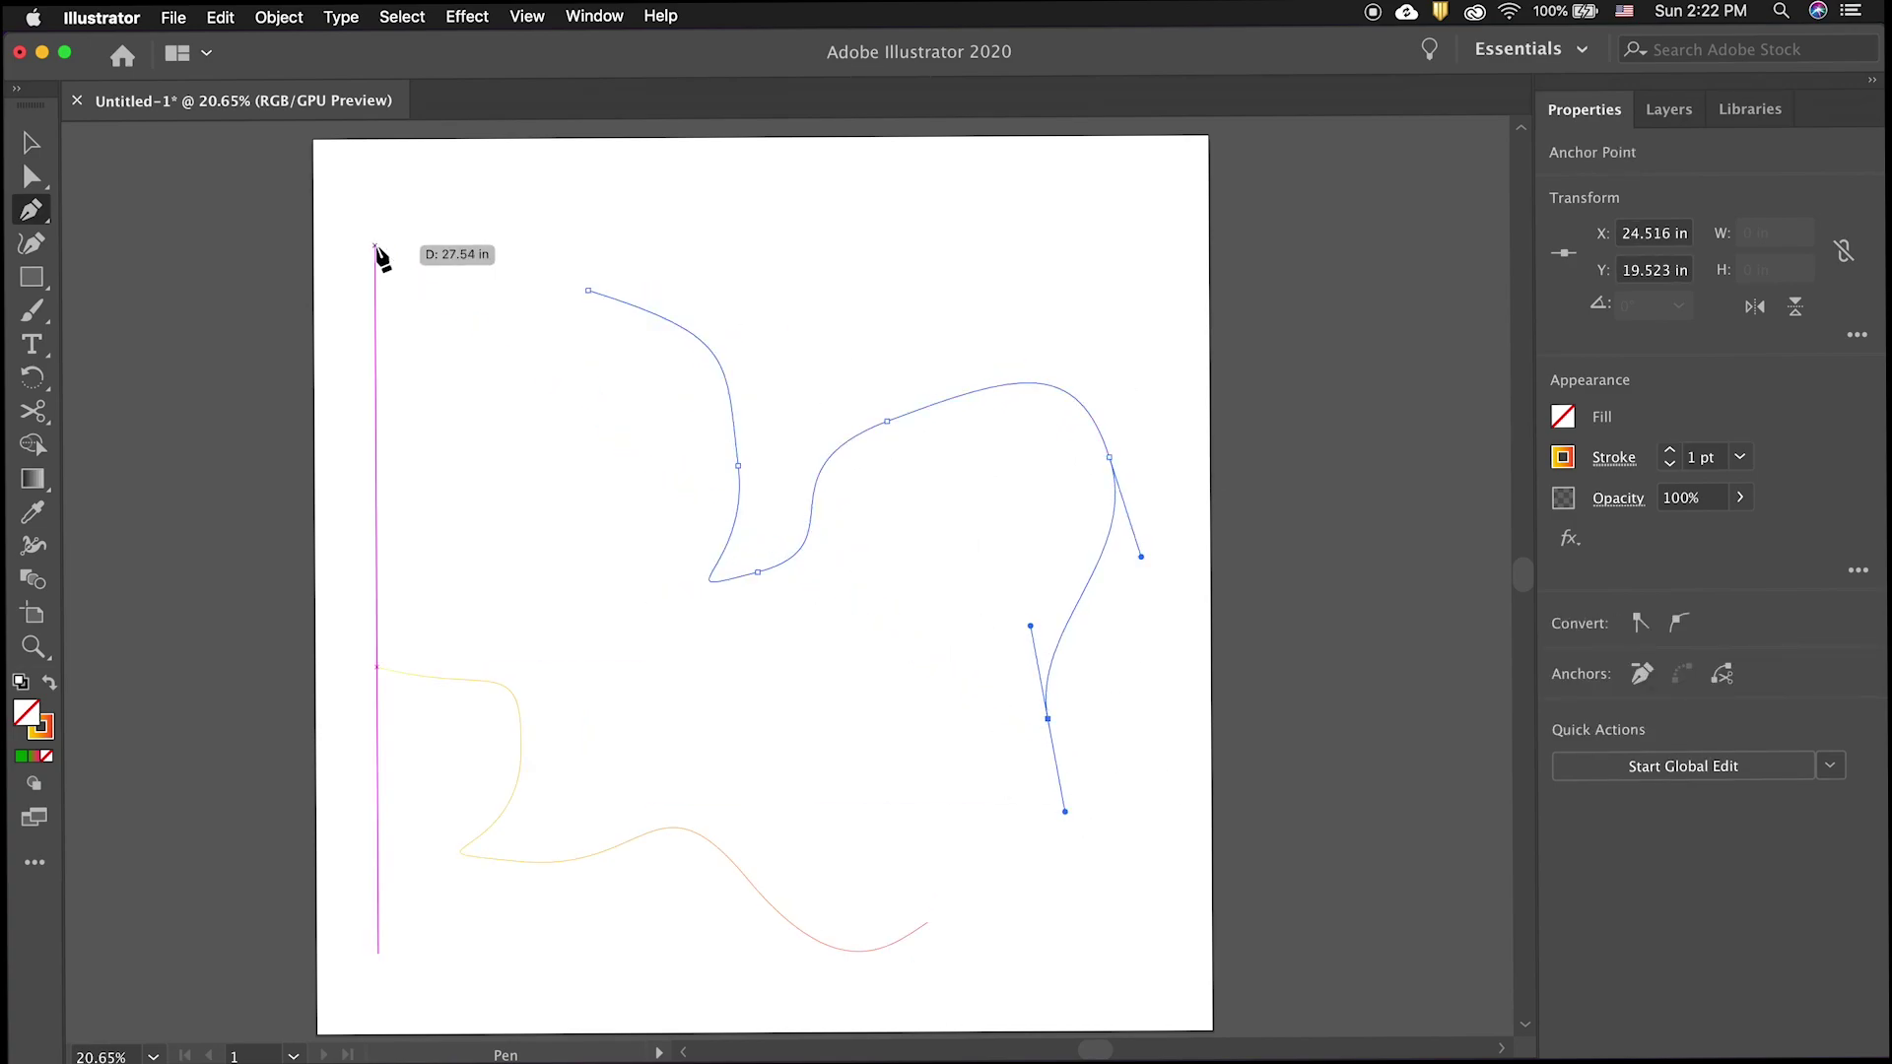
# - Blend the two wavy gradient paths and set the spacing to 200 specified steps
pyautogui.press('w')
pyautogui.click(707, 840)
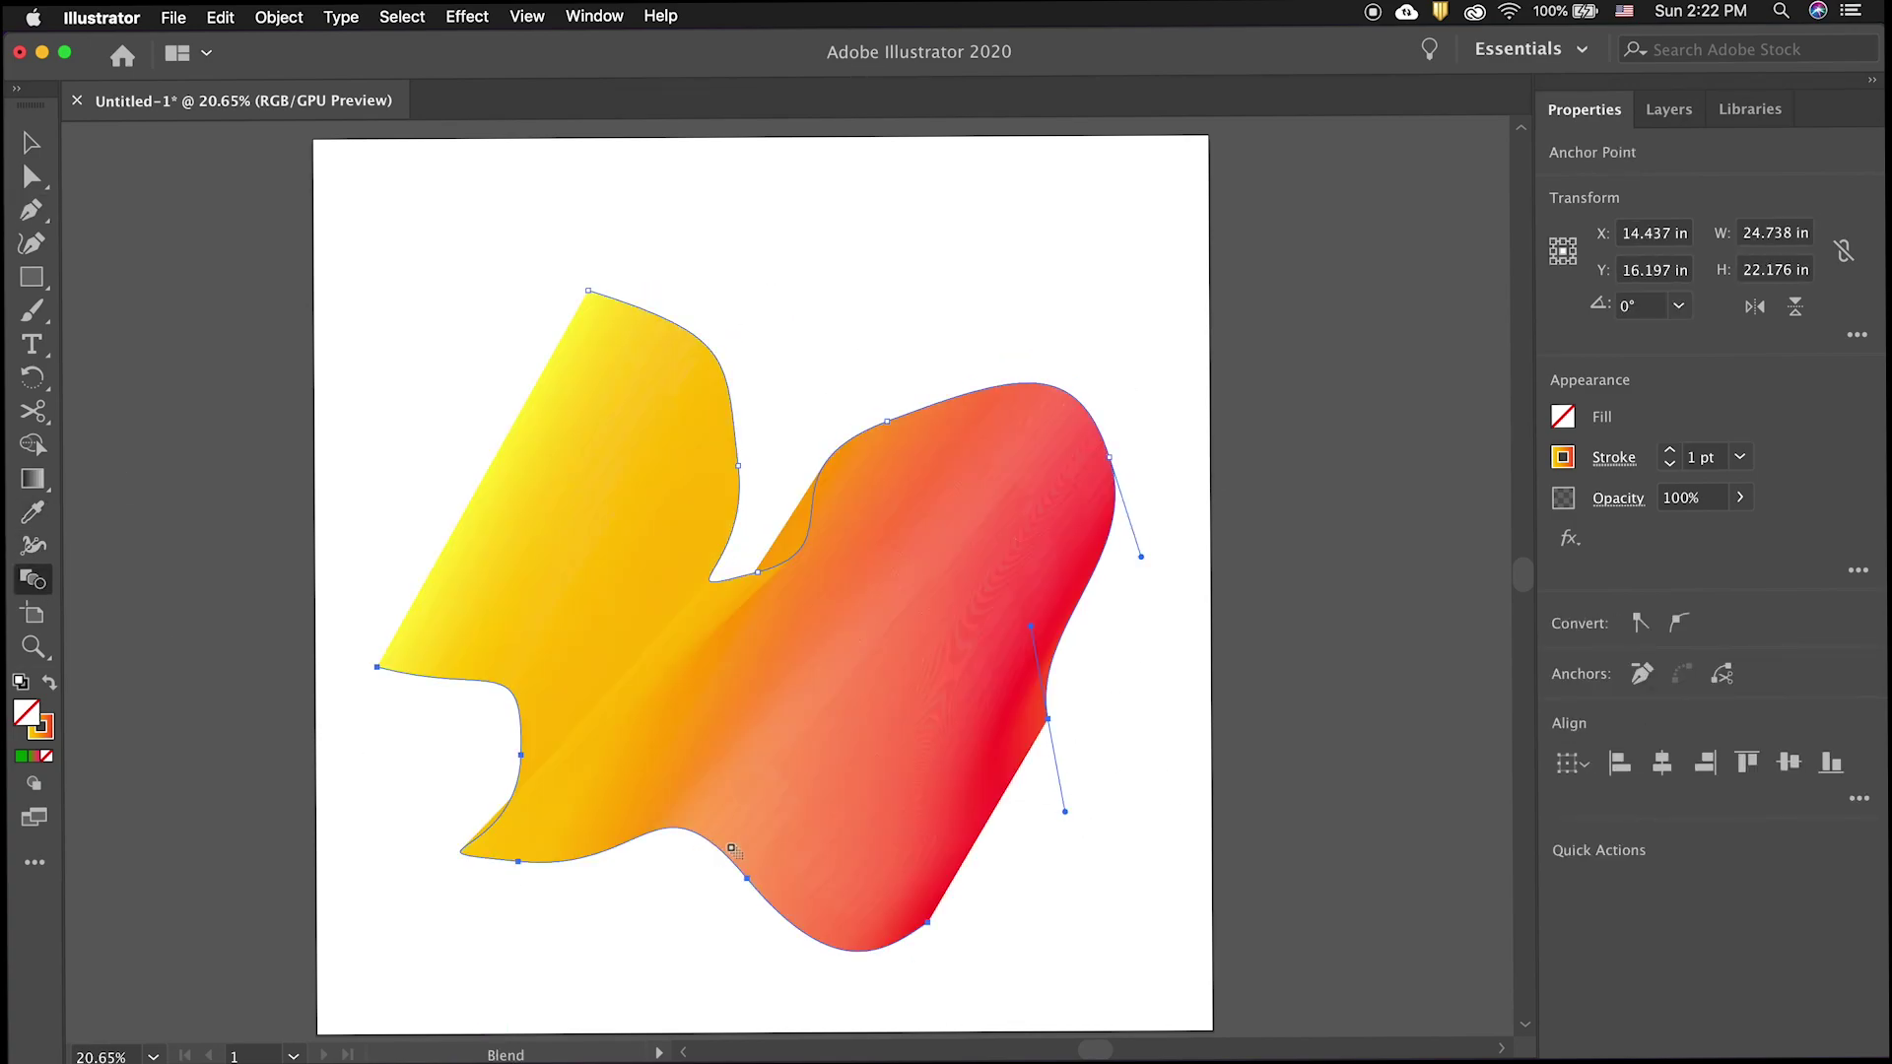
pyautogui.press('Return')
pyautogui.moveTo(1103, 544); pyautogui.dragTo(925, 540)
pyautogui.write('200')
pyautogui.click(1099, 677)
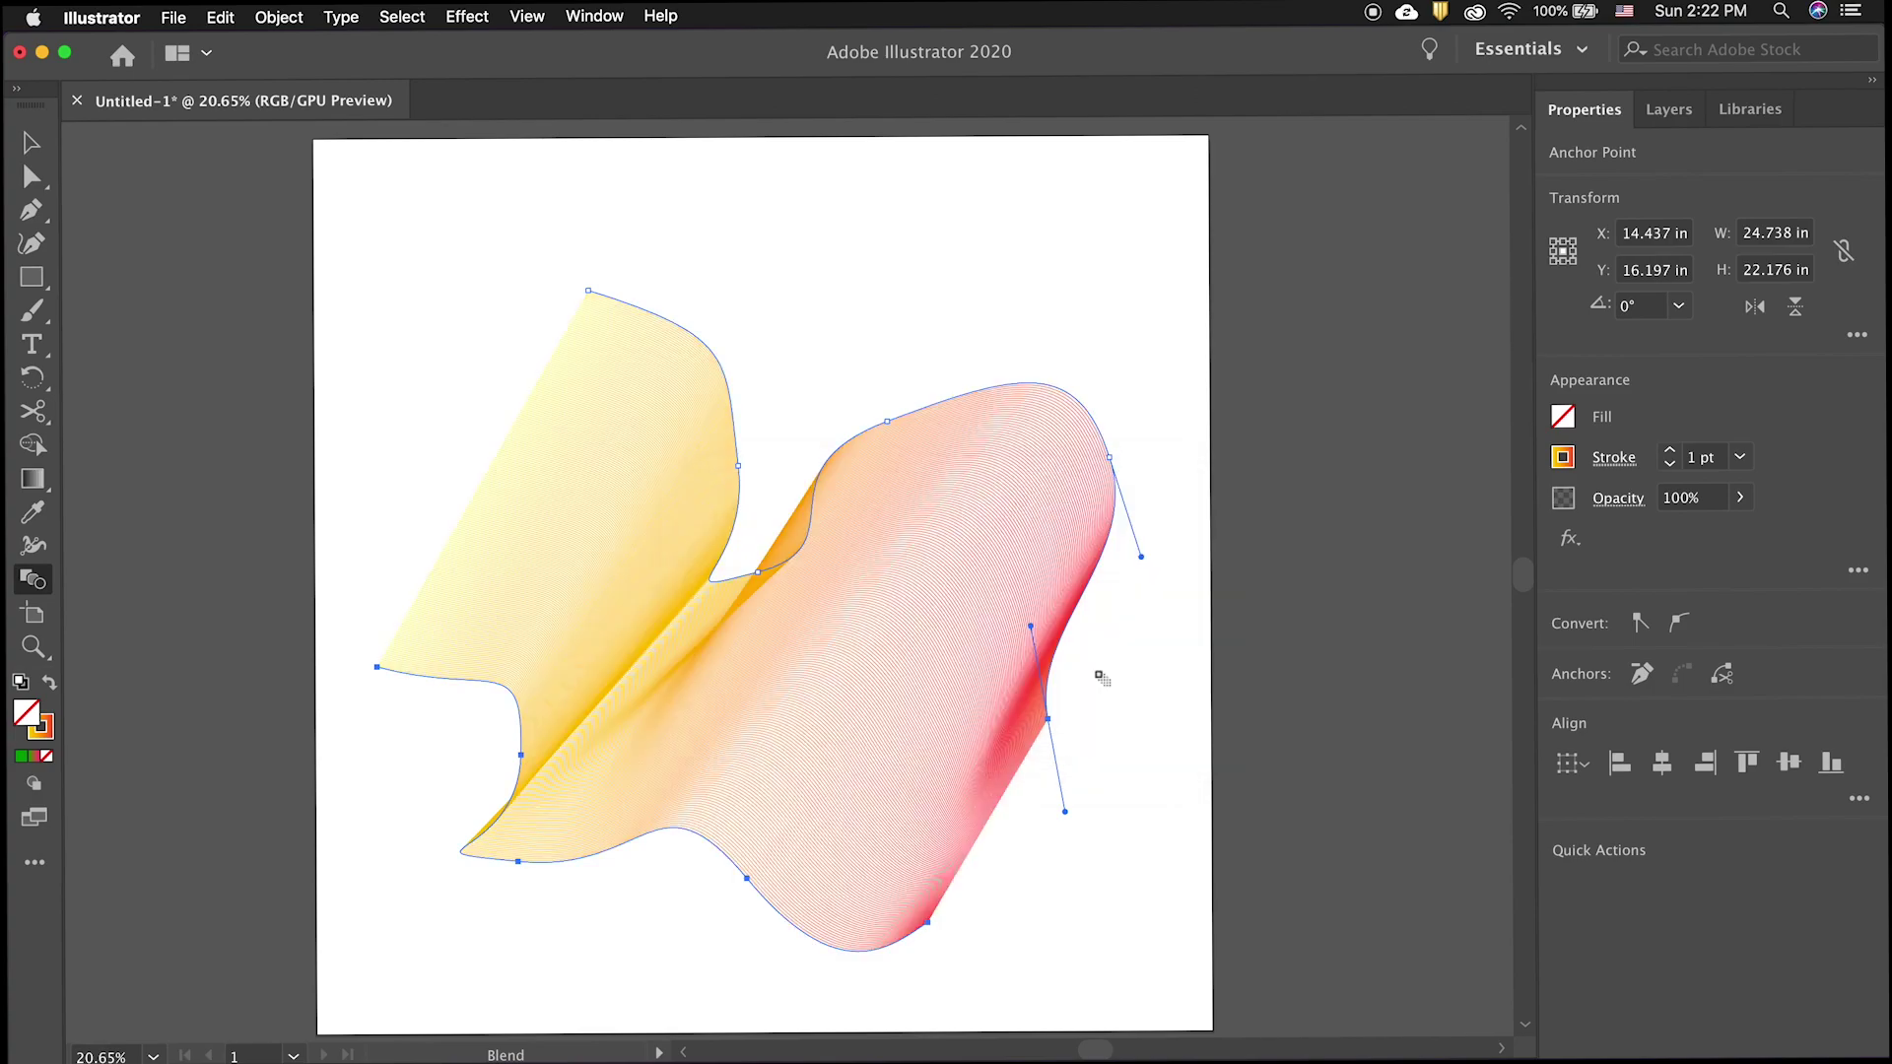
# - Reshape the blend's upper path by moving its first anchor down and adjusting the handles of its middle and right anchors
pyautogui.moveTo(608, 353); pyautogui.dragTo(608, 407)
pyautogui.moveTo(757, 454); pyautogui.dragTo(759, 392)
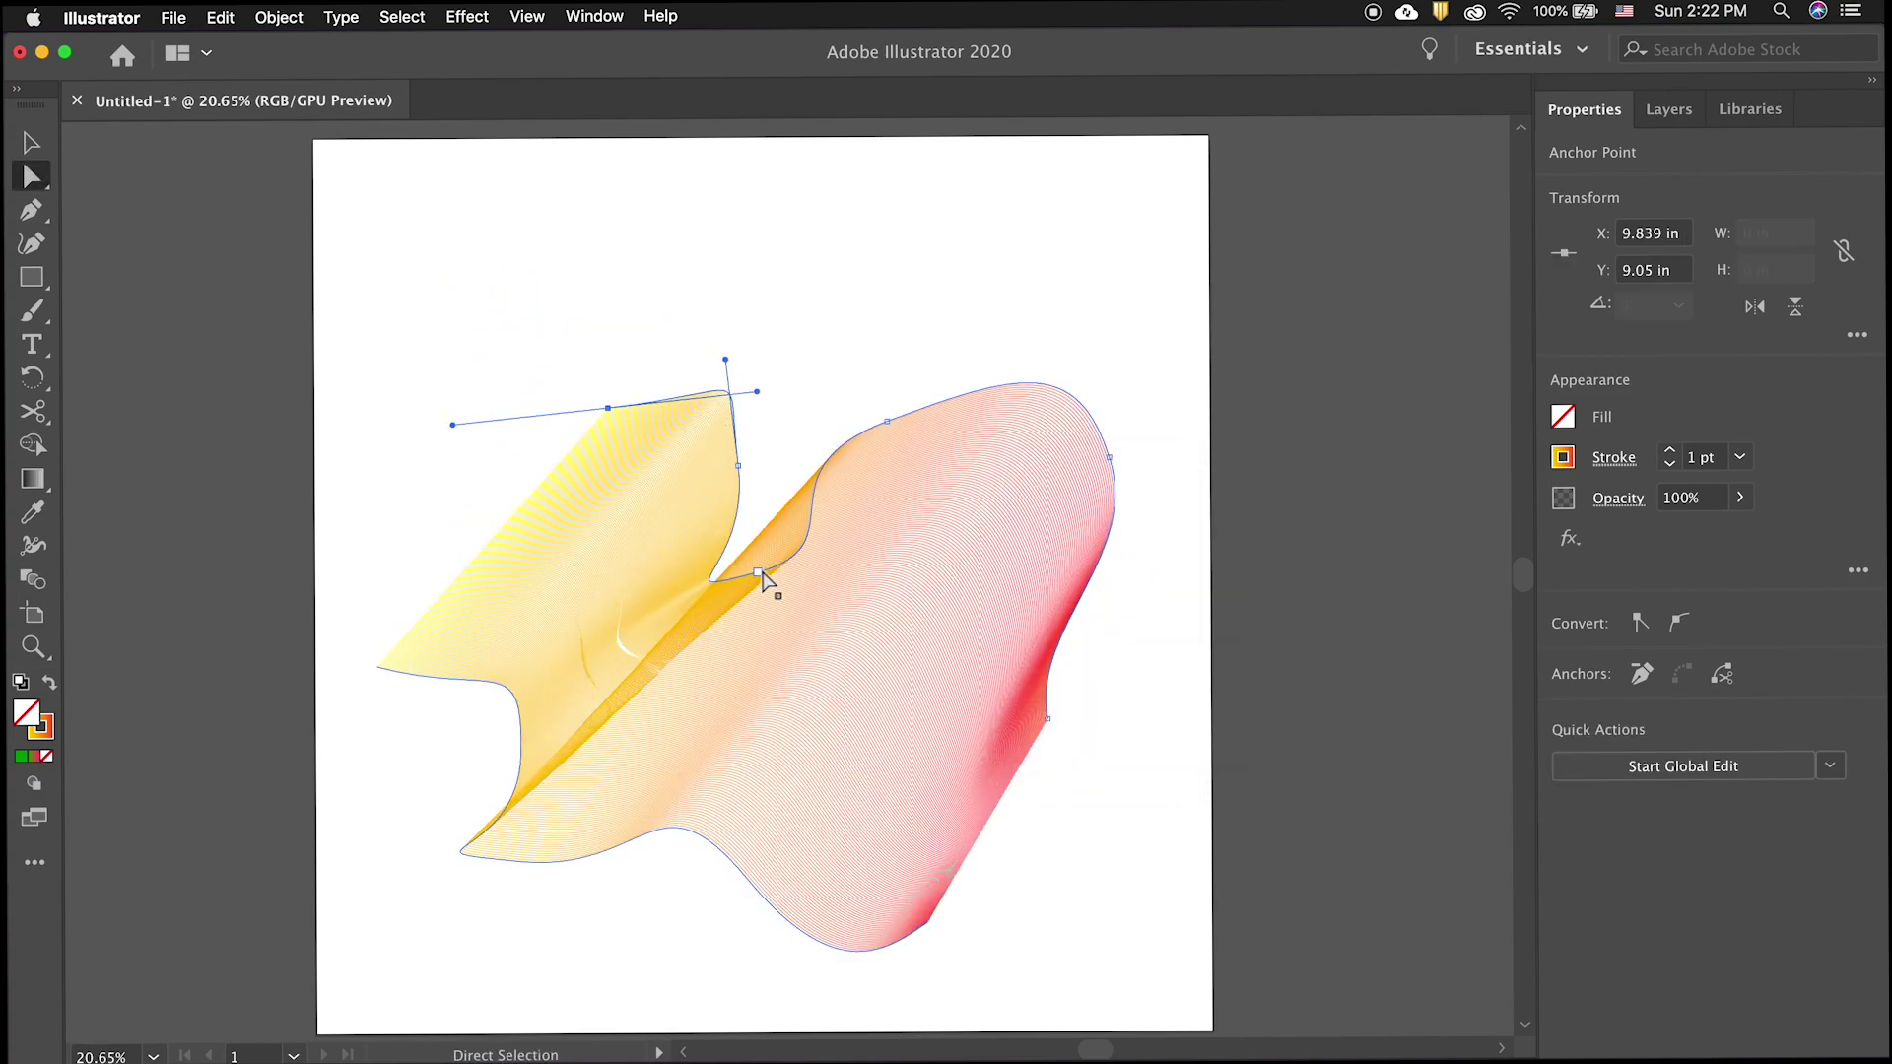
pyautogui.click(757, 572)
pyautogui.moveTo(863, 545); pyautogui.dragTo(863, 613)
pyautogui.click(1109, 457)
pyautogui.moveTo(1140, 558); pyautogui.dragTo(1179, 554)
# - Shift the blend left, and move and rotate its upper path clockwise toward the artboard's upper-right corner
pyautogui.moveTo(515, 863); pyautogui.dragTo(287, 925)
pyautogui.press('v')
pyautogui.doubleClick(595, 521)
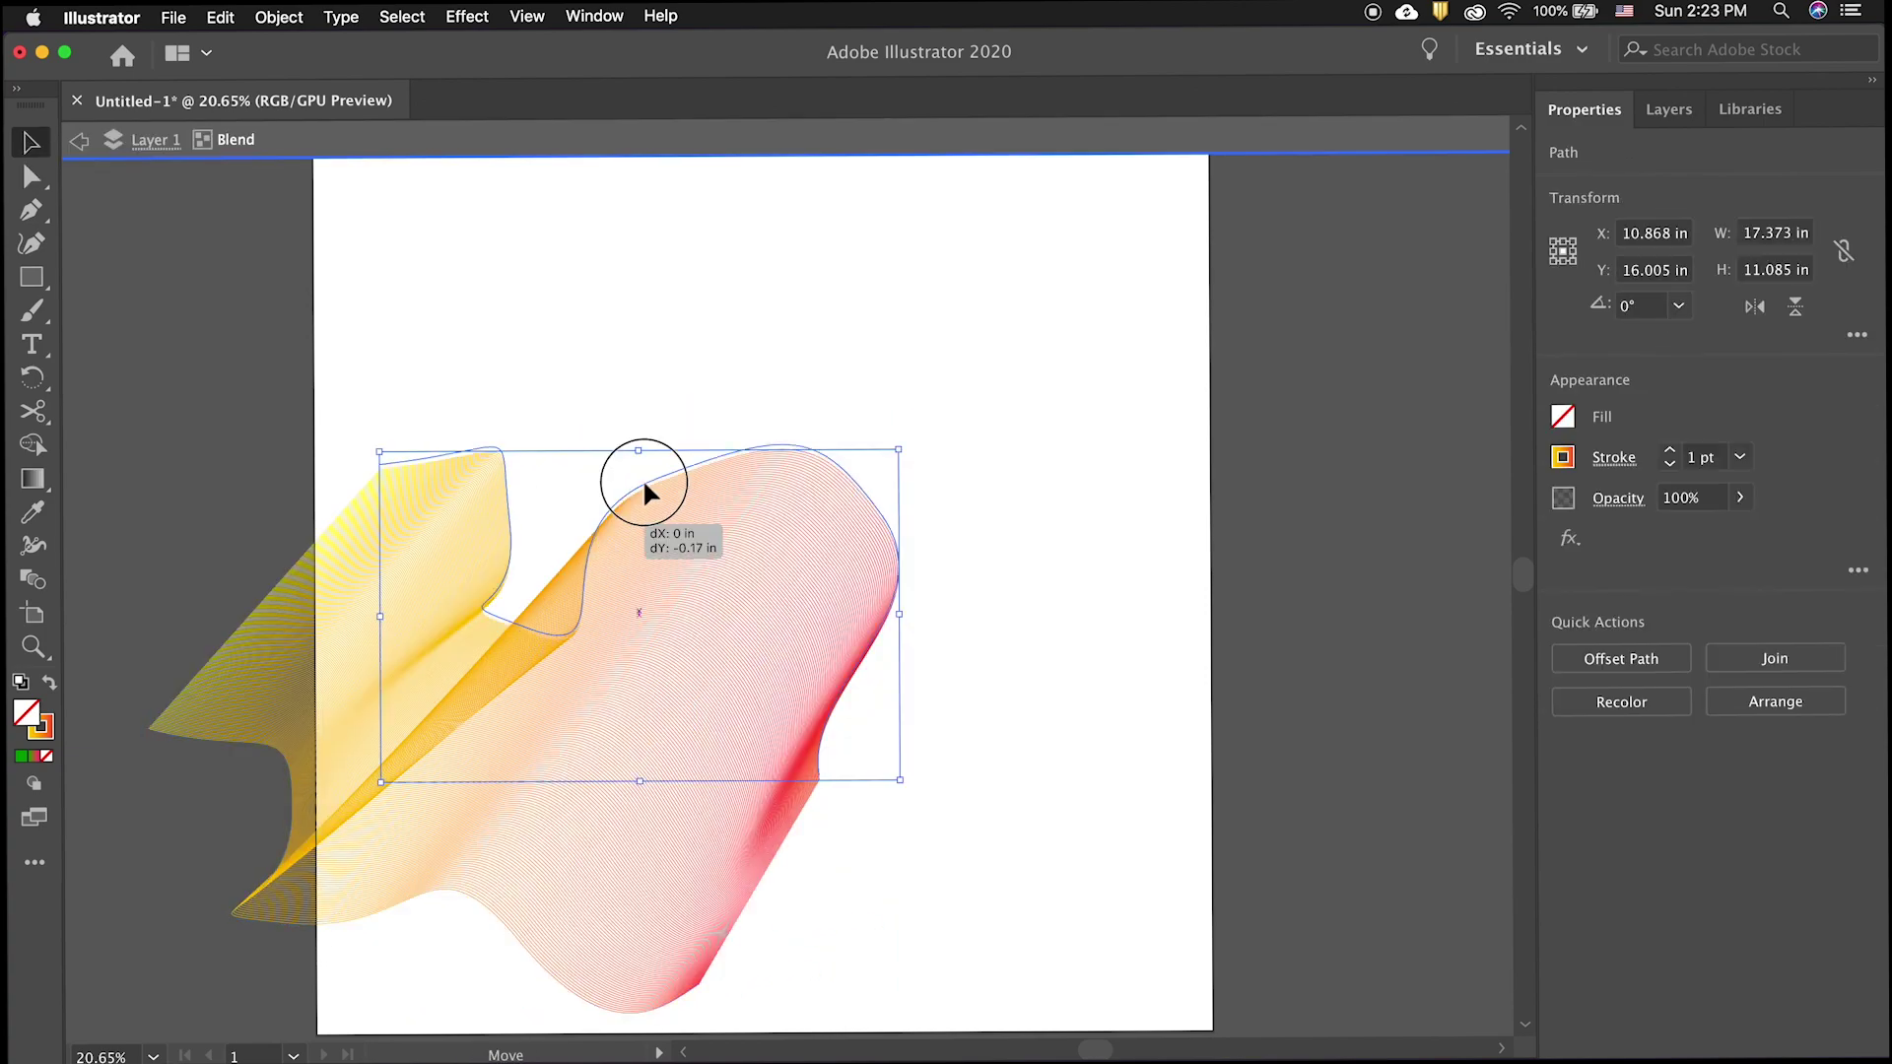
pyautogui.moveTo(643, 477); pyautogui.dragTo(1044, 197)
pyautogui.moveTo(1301, 522); pyautogui.dragTo(1151, 636)
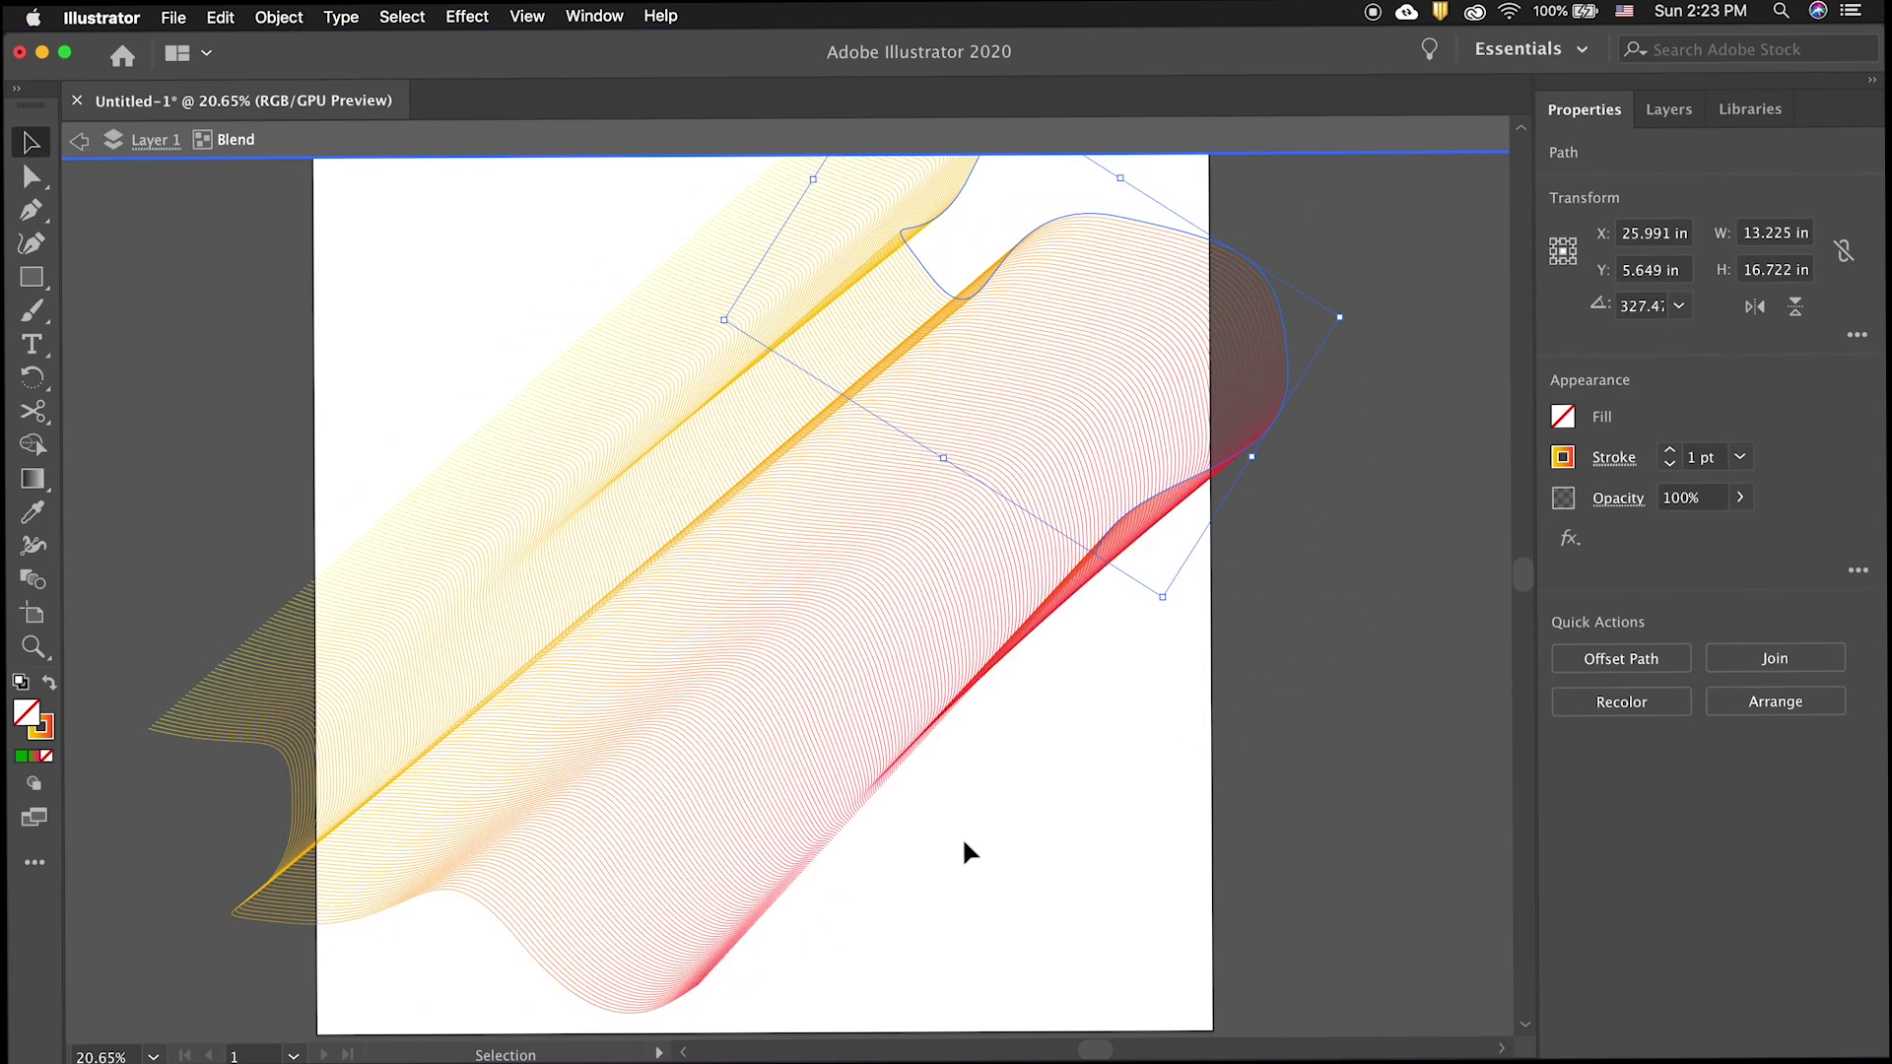
pyautogui.click(659, 649)
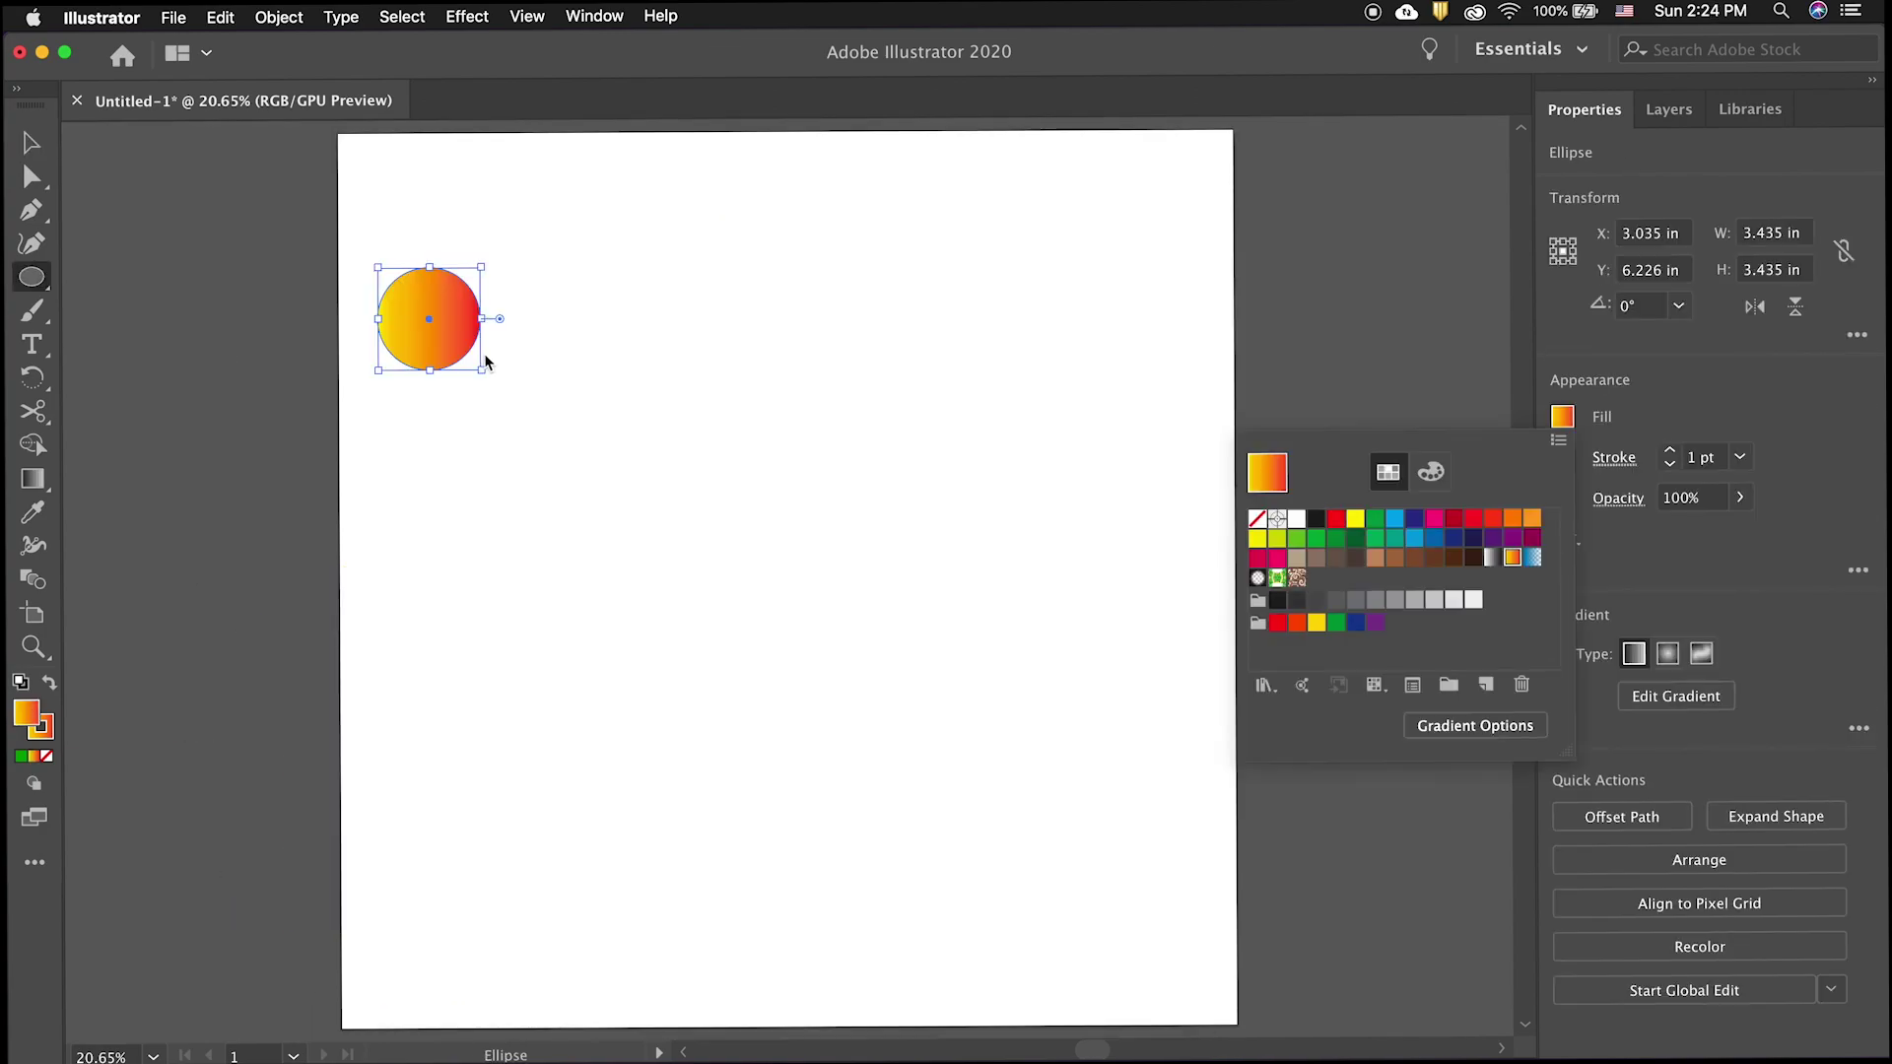
# - Place a larger copy of the gradient circle at the artboard's lower right and blend the two circles
pyautogui.moveTo(354, 266)
pyautogui.mouseDown()
pyautogui.moveTo(561, 368)
pyautogui.moveTo(562, 432)
pyautogui.mouseUp()
pyautogui.press('v')
pyautogui.moveTo(559, 278)
pyautogui.mouseDown()
pyautogui.moveTo(987, 586)
pyautogui.moveTo(1090, 499)
pyautogui.moveTo(1054, 499)
pyautogui.mouseUp()
pyautogui.click(436, 357)
pyautogui.click(870, 541)
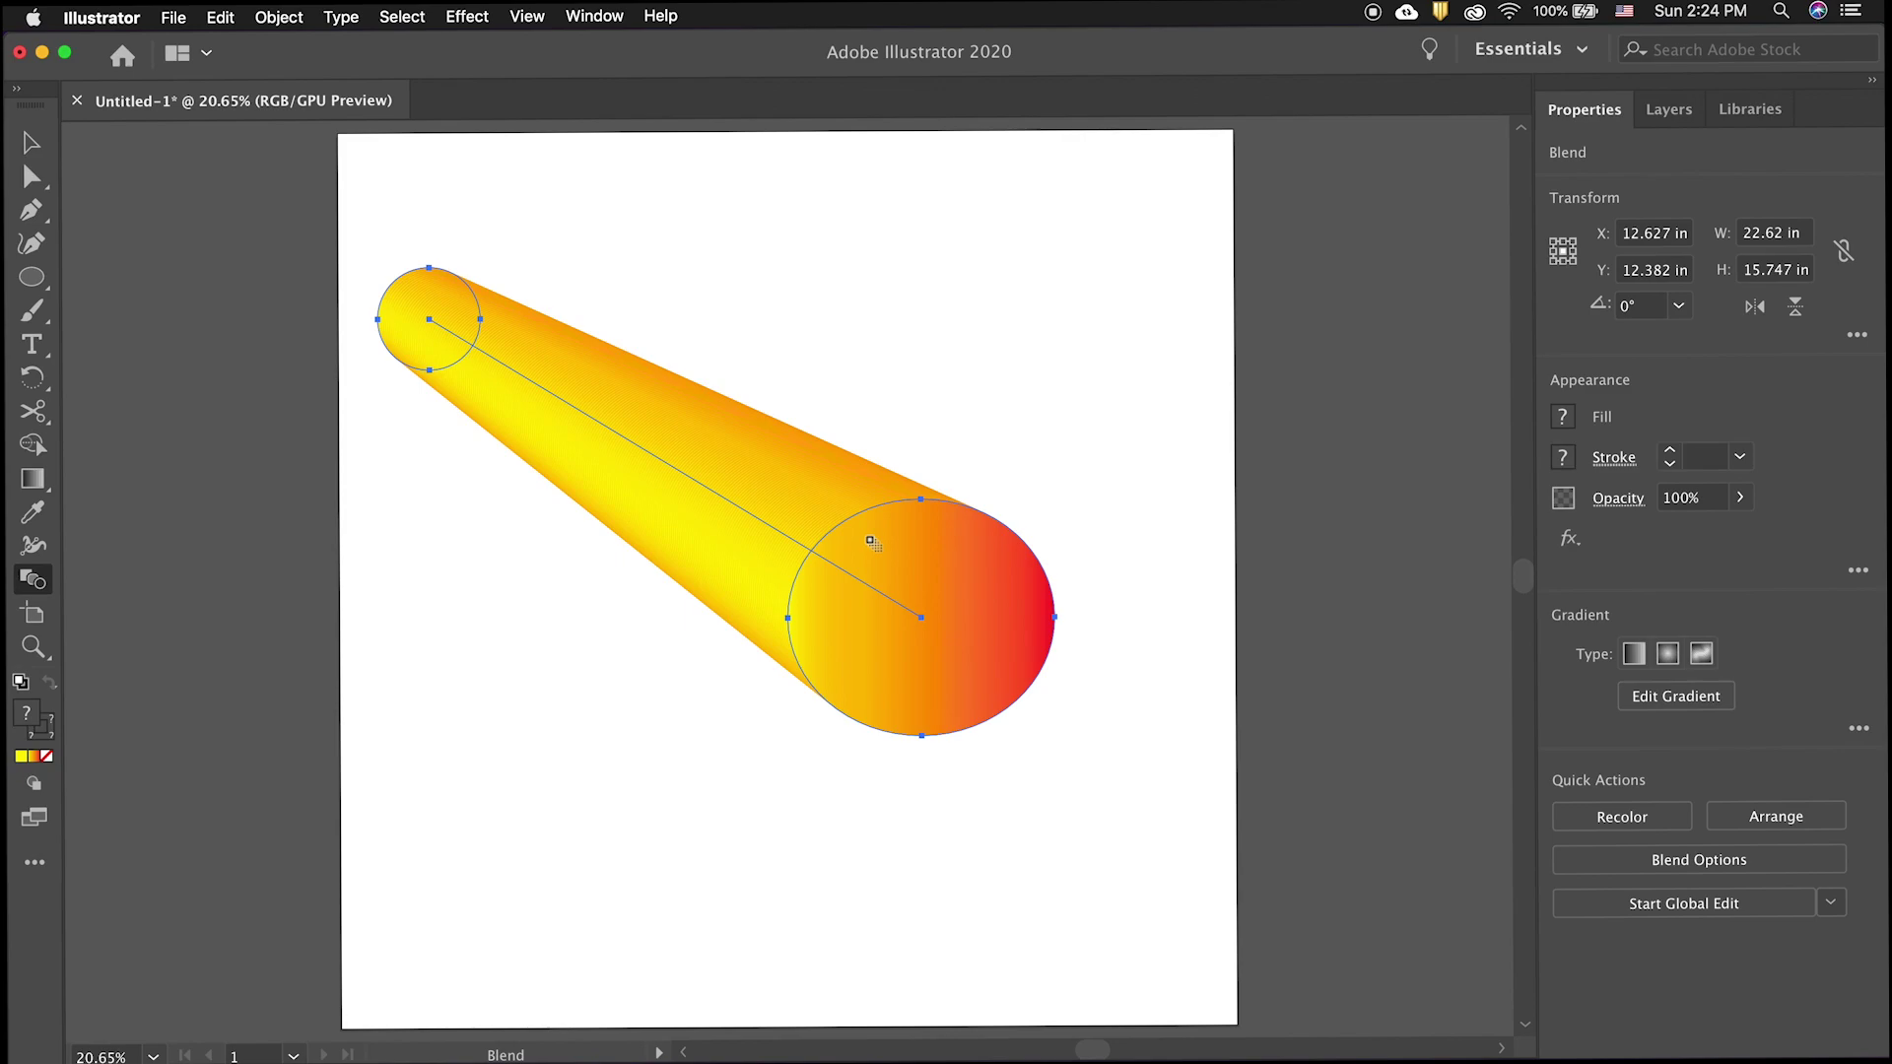
# - Add anchor points along the circle blend's straight spine and pull alternate points down into a zigzag
pyautogui.click(505, 365)
pyautogui.click(553, 394)
pyautogui.click(611, 429)
pyautogui.click(31, 178)
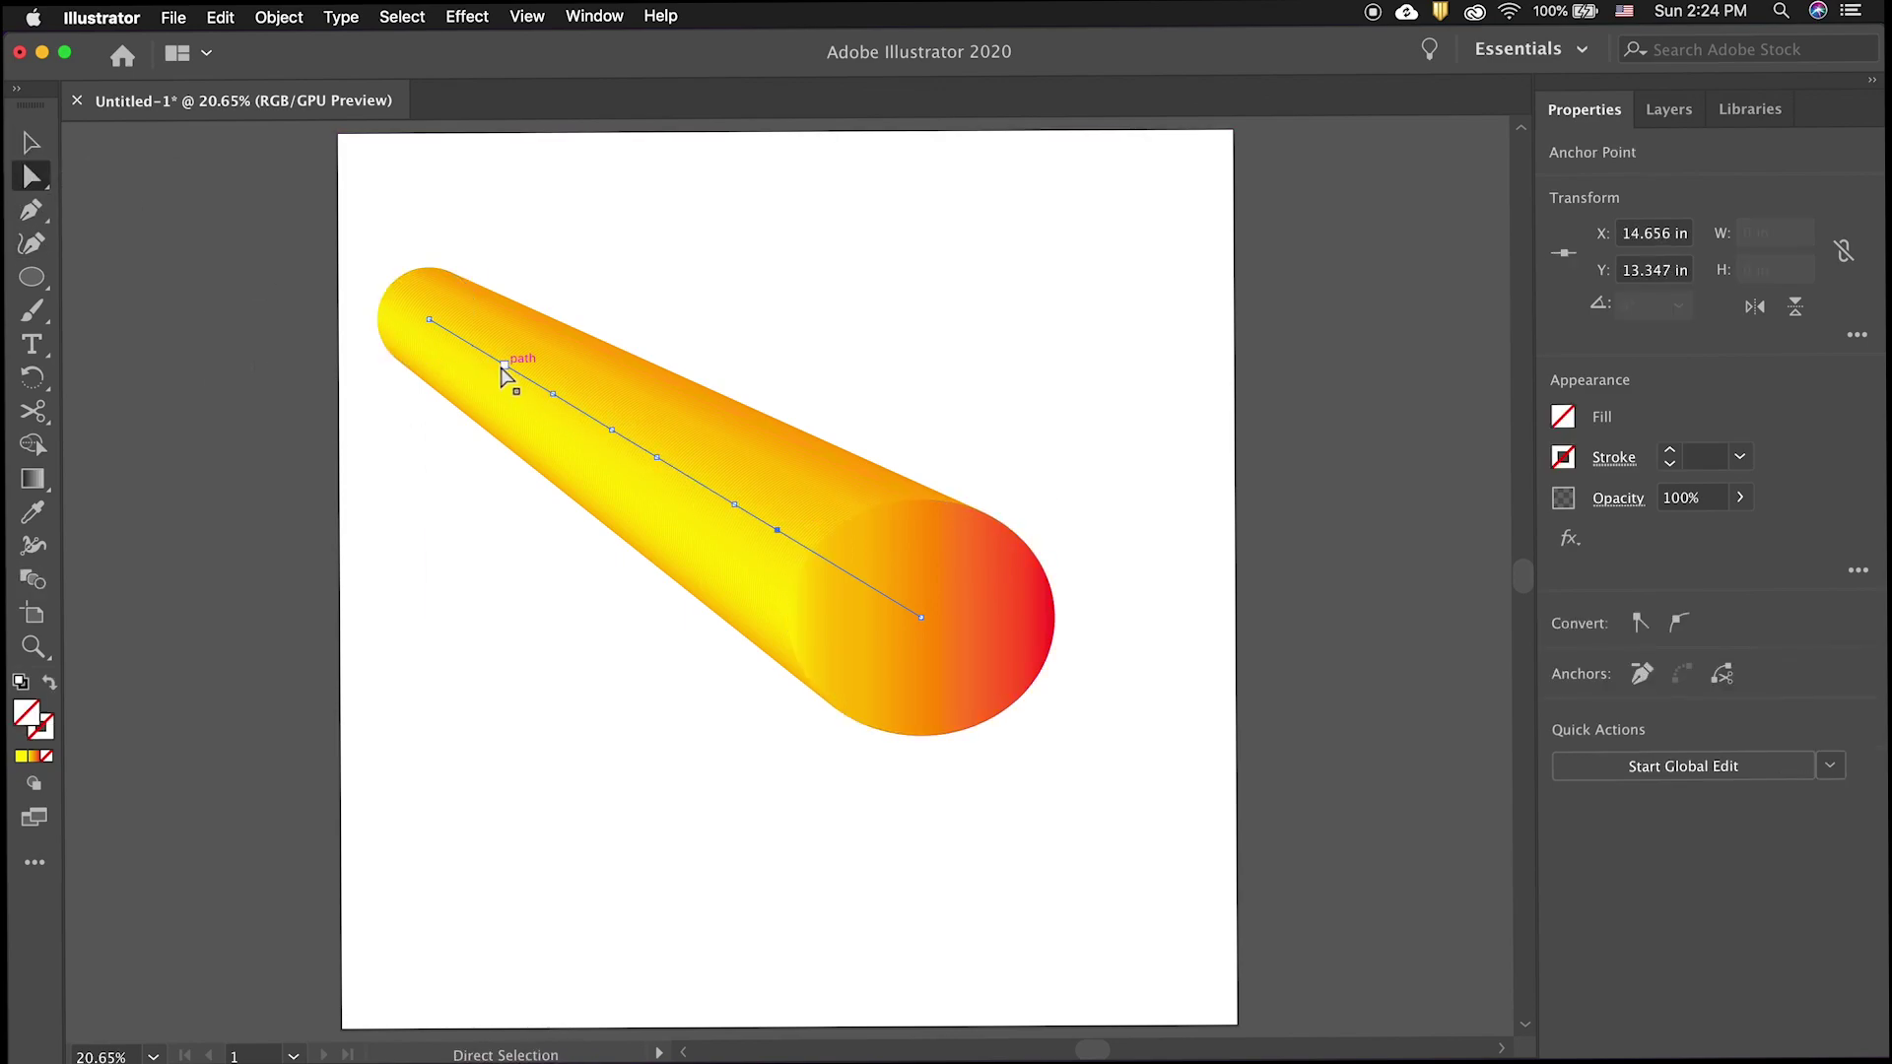
pyautogui.moveTo(505, 364); pyautogui.dragTo(315, 598)
pyautogui.moveTo(611, 429); pyautogui.dragTo(582, 892)
pyautogui.moveTo(734, 505); pyautogui.dragTo(751, 832)
pyautogui.click(921, 618)
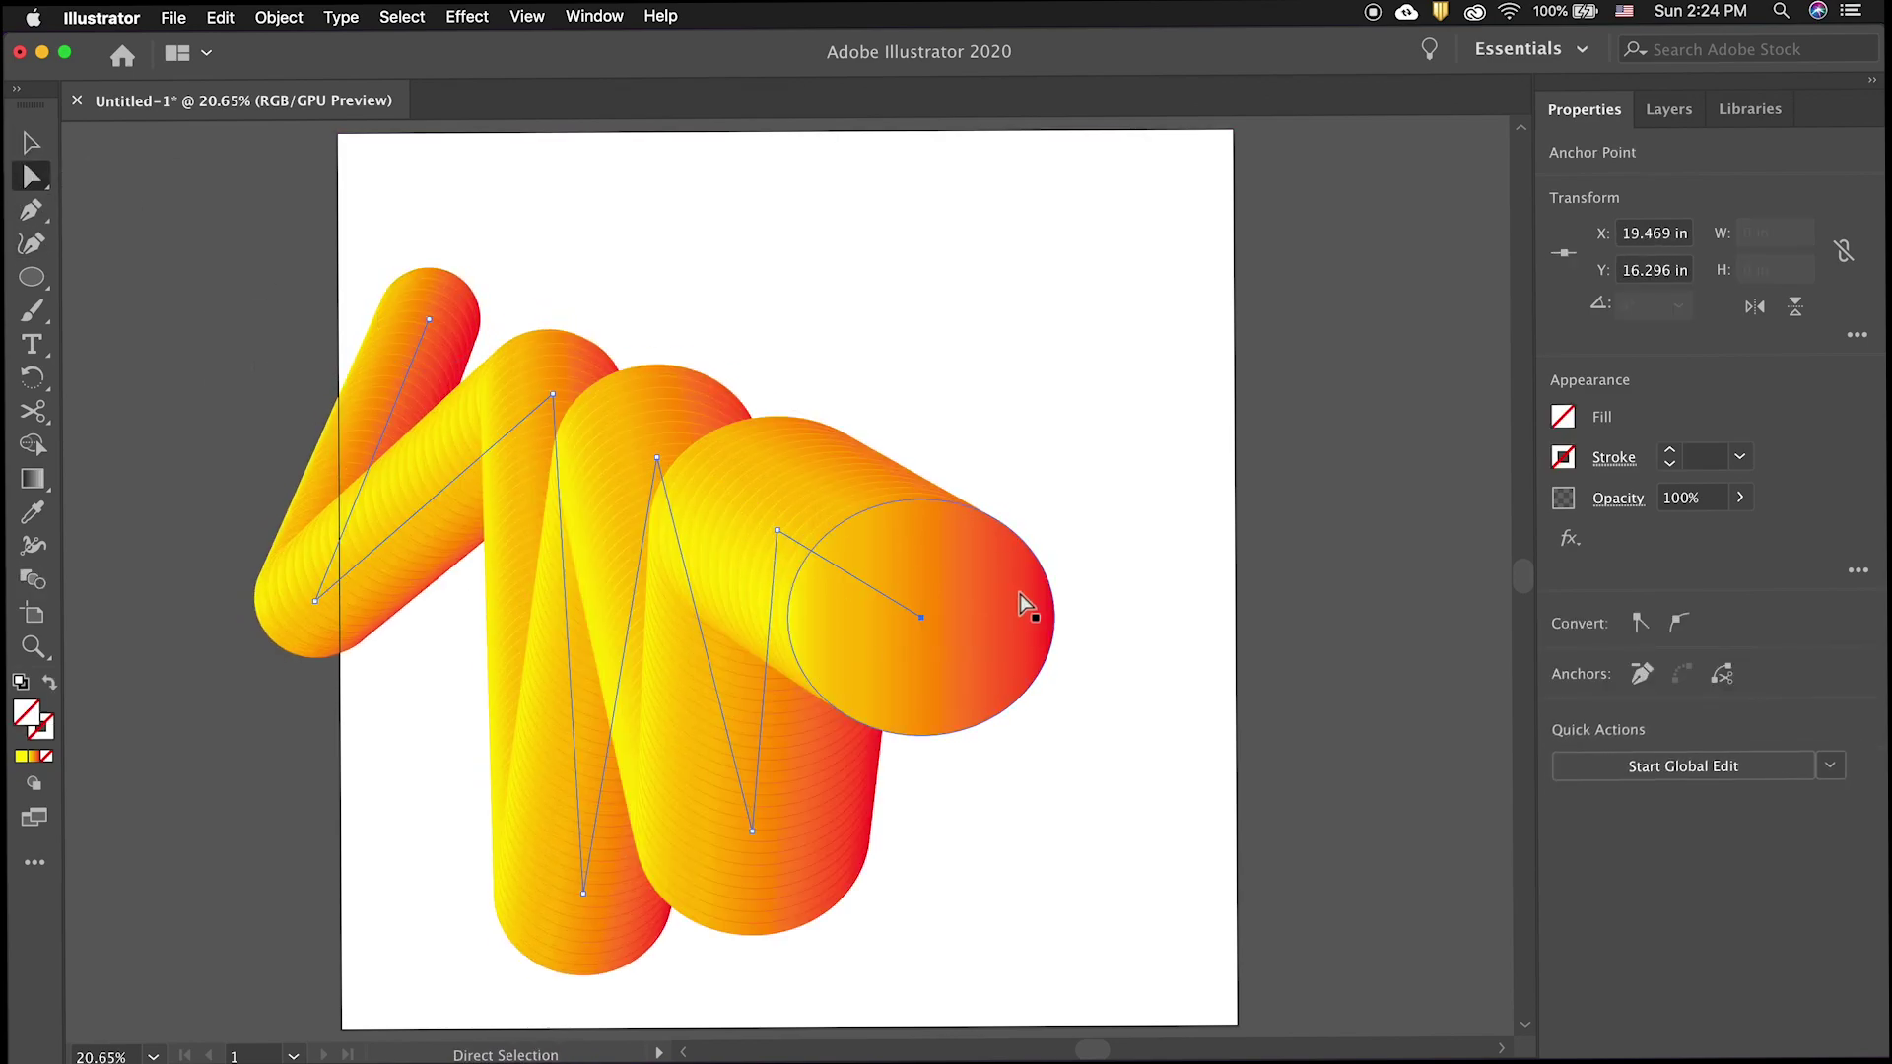
# - Enlarge the circle at the front end of the zigzag blend
pyautogui.click(999, 569)
pyautogui.press('v')
pyautogui.moveTo(1054, 500); pyautogui.dragTo(1195, 481)
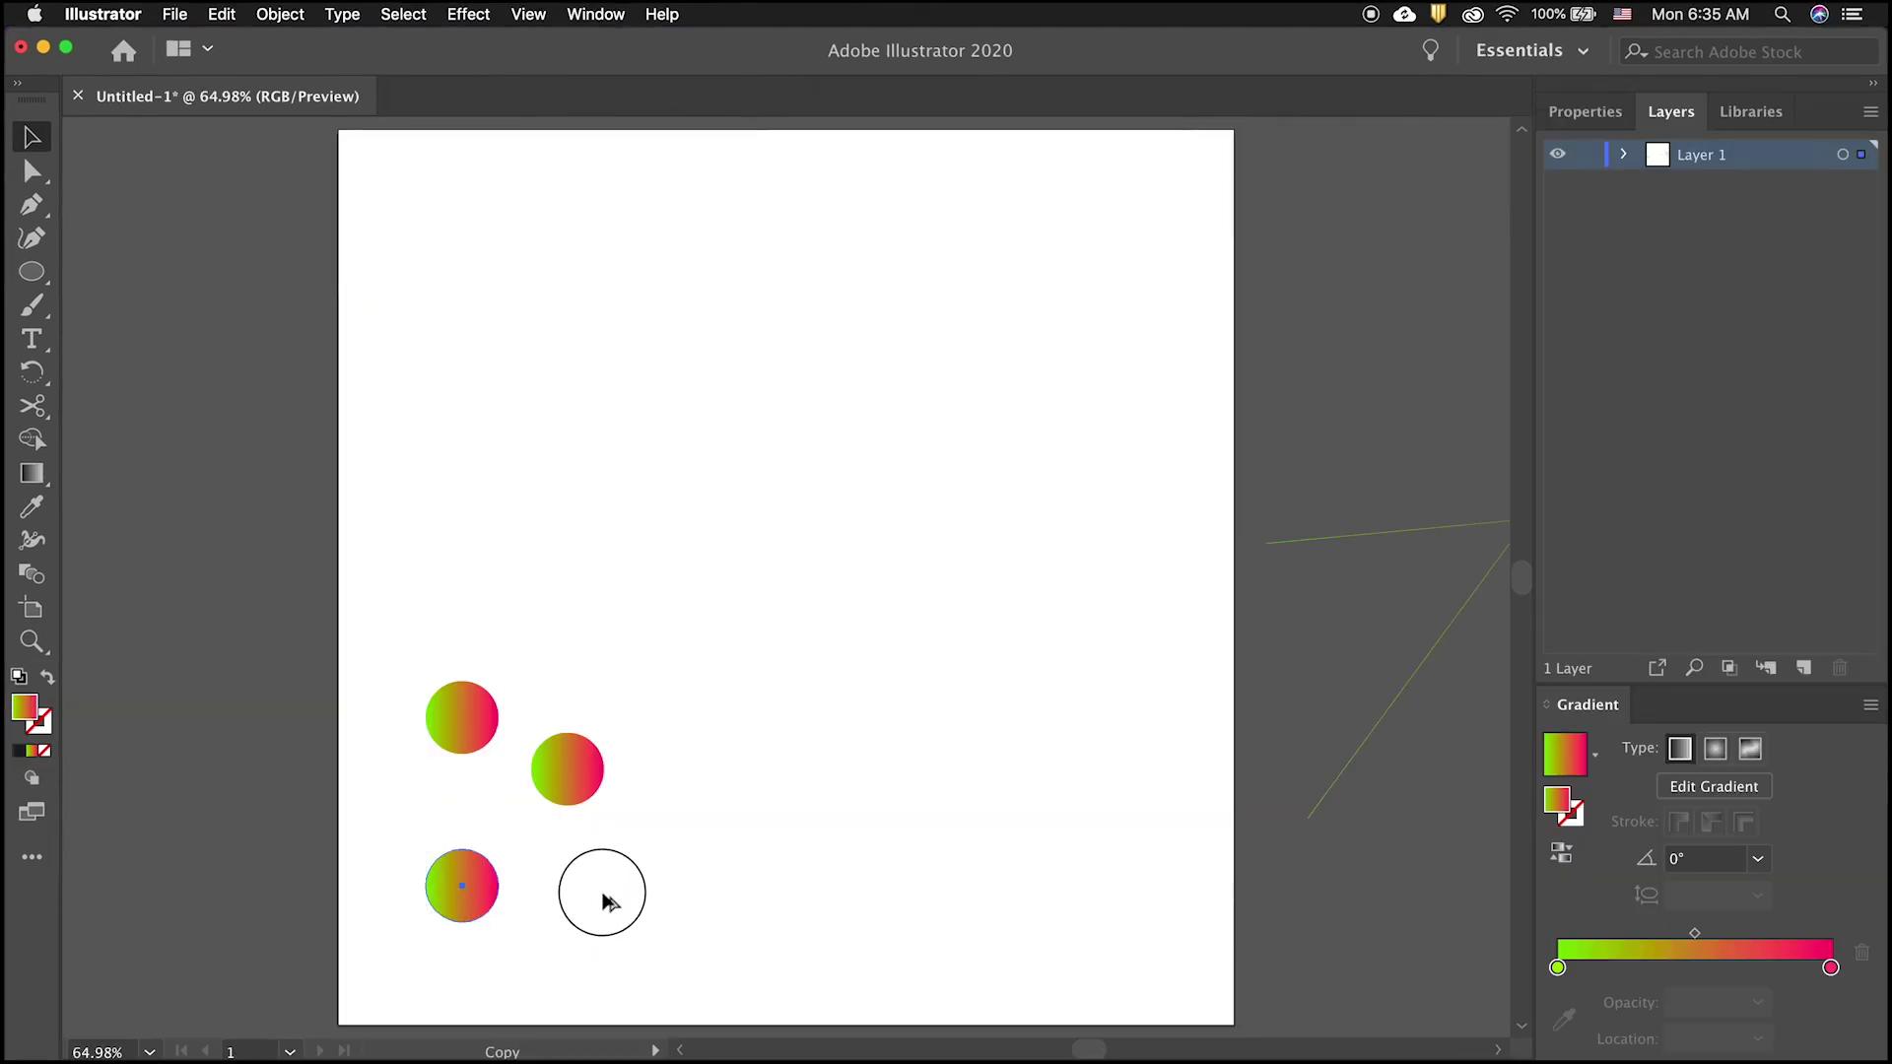
# - Duplicate the green-to-pink circle to finish the five-circle cluster and combine the circles into one compound path
pyautogui.keyDown('alt'); pyautogui.moveTo(565, 765); pyautogui.dragTo(646, 701); pyautogui.keyUp('alt')
pyautogui.click(281, 14)
pyautogui.click(510, 759)
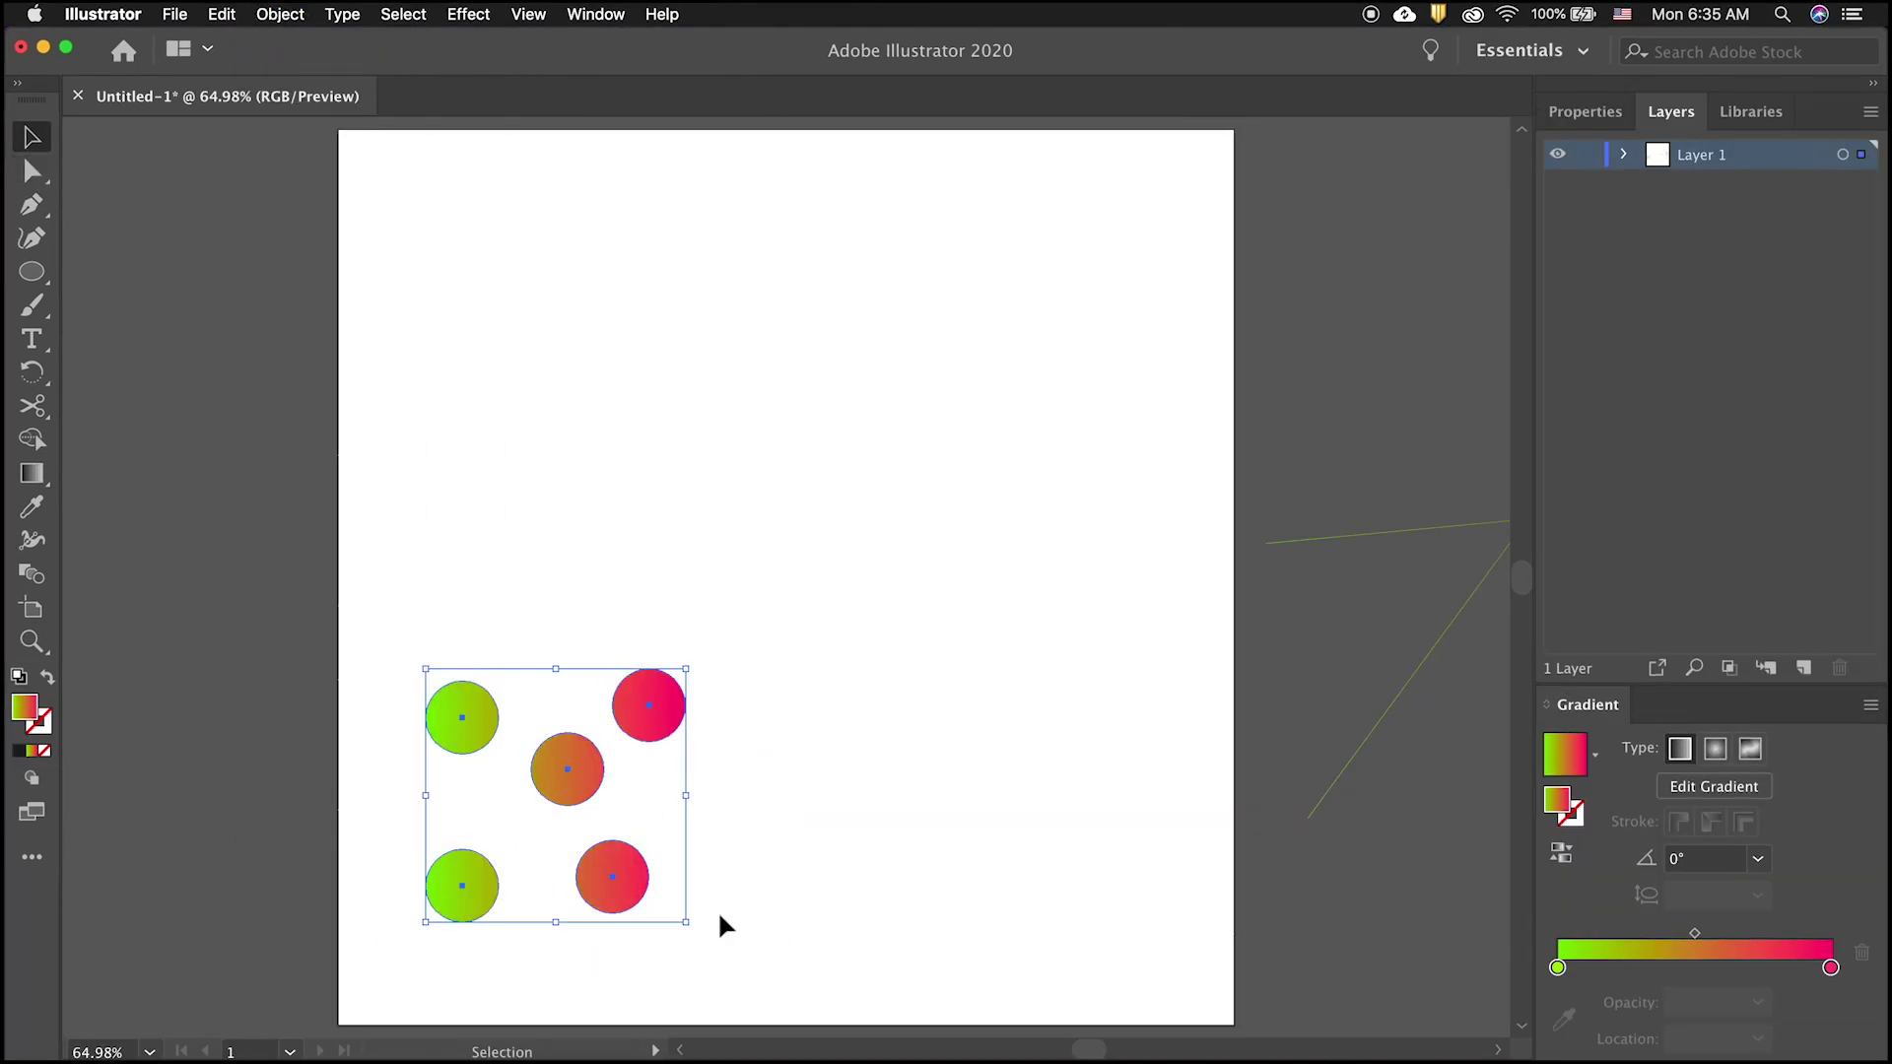
# - Duplicate the five-circle cluster to the artboard's upper middle and lower right, and scale the upper copy down
pyautogui.keyDown('alt'); pyautogui.moveTo(569, 770); pyautogui.dragTo(829, 344); pyautogui.keyUp('alt')
pyautogui.keyDown('alt'); pyautogui.moveTo(829, 343); pyautogui.dragTo(1021, 744); pyautogui.keyUp('alt')
pyautogui.click(720, 459)
pyautogui.keyDown('shift'); pyautogui.moveTo(685, 496); pyautogui.dragTo(786, 417); pyautogui.keyUp('shift')
pyautogui.click(670, 552)
# - Blend the three circle clusters in order from lower left through the small upper one to lower right
pyautogui.press('w')
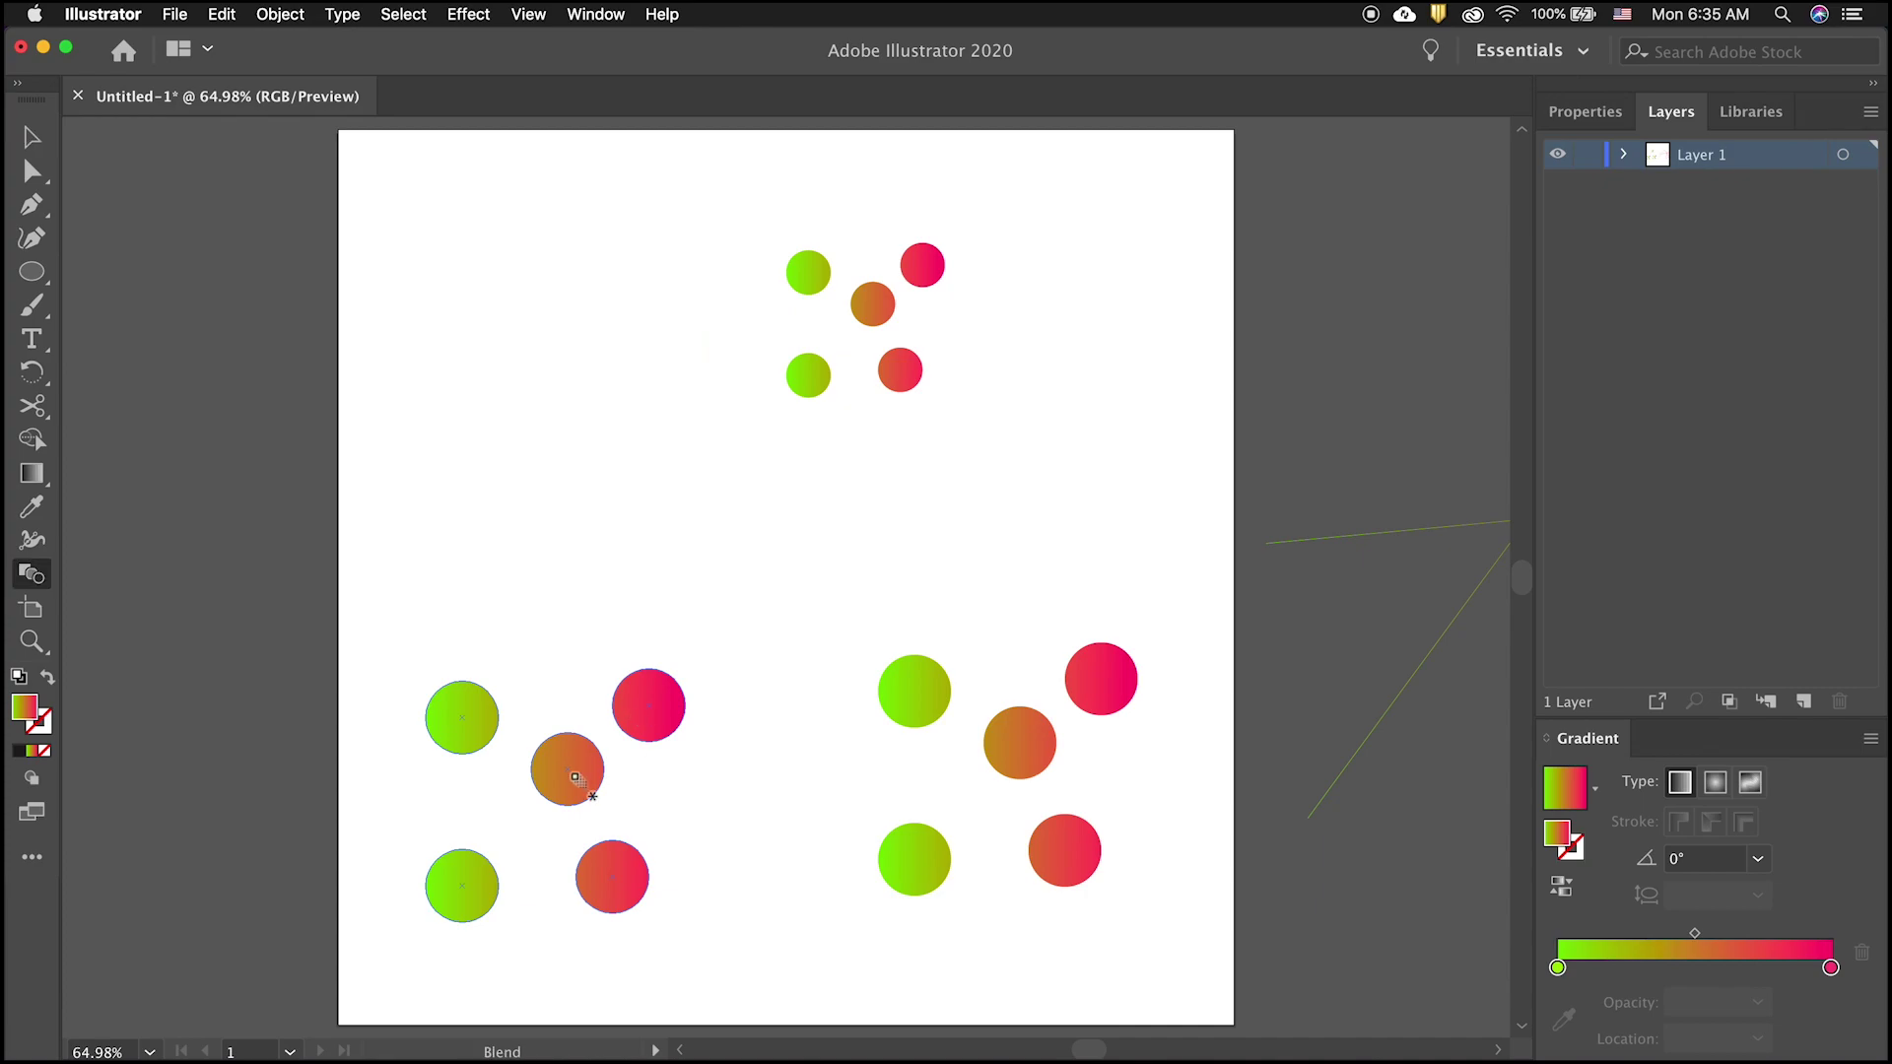
pyautogui.click(826, 387)
pyautogui.click(916, 860)
# - Replace the cluster blend's spine with the angular line beside the artboard and move the resulting blend onto the artboard
pyautogui.press('v')
pyautogui.keyDown('shift'); pyautogui.click(1340, 538); pyautogui.keyUp('shift')
pyautogui.click(280, 14)
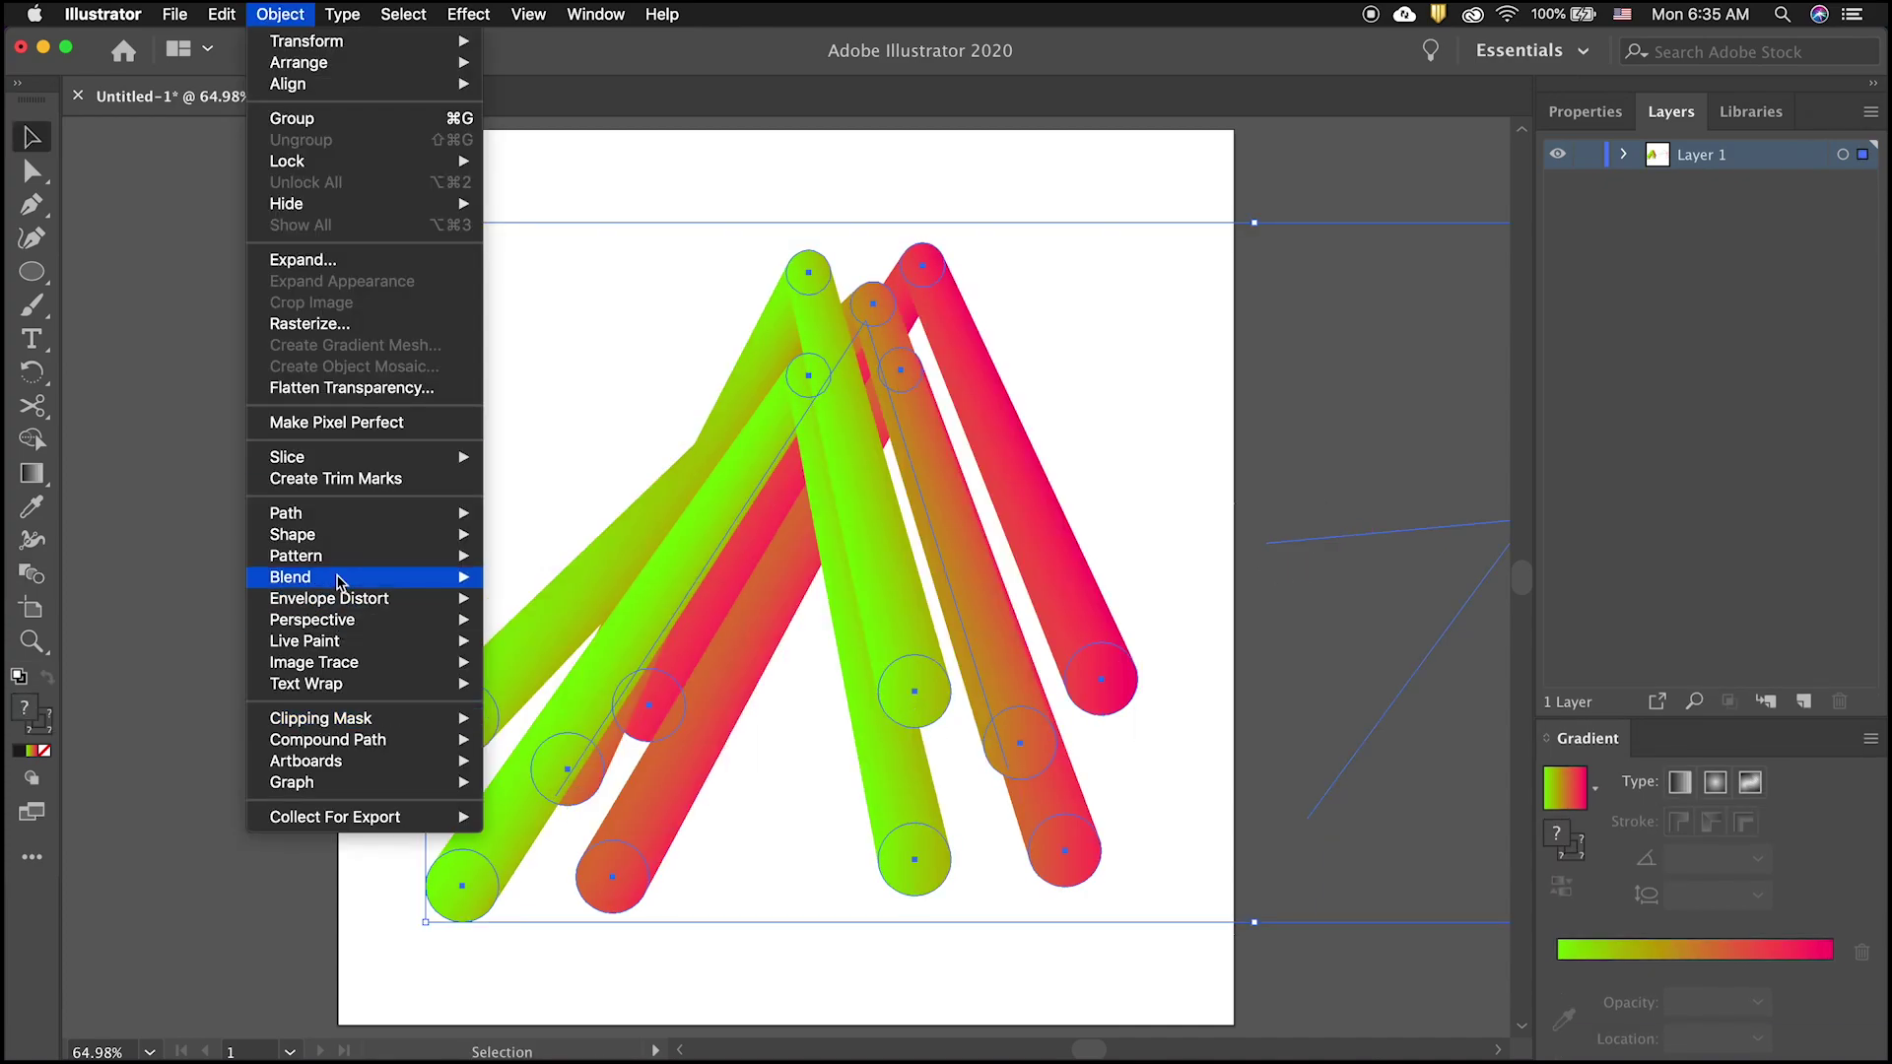
pyautogui.moveTo(338, 578)
pyautogui.click(624, 686)
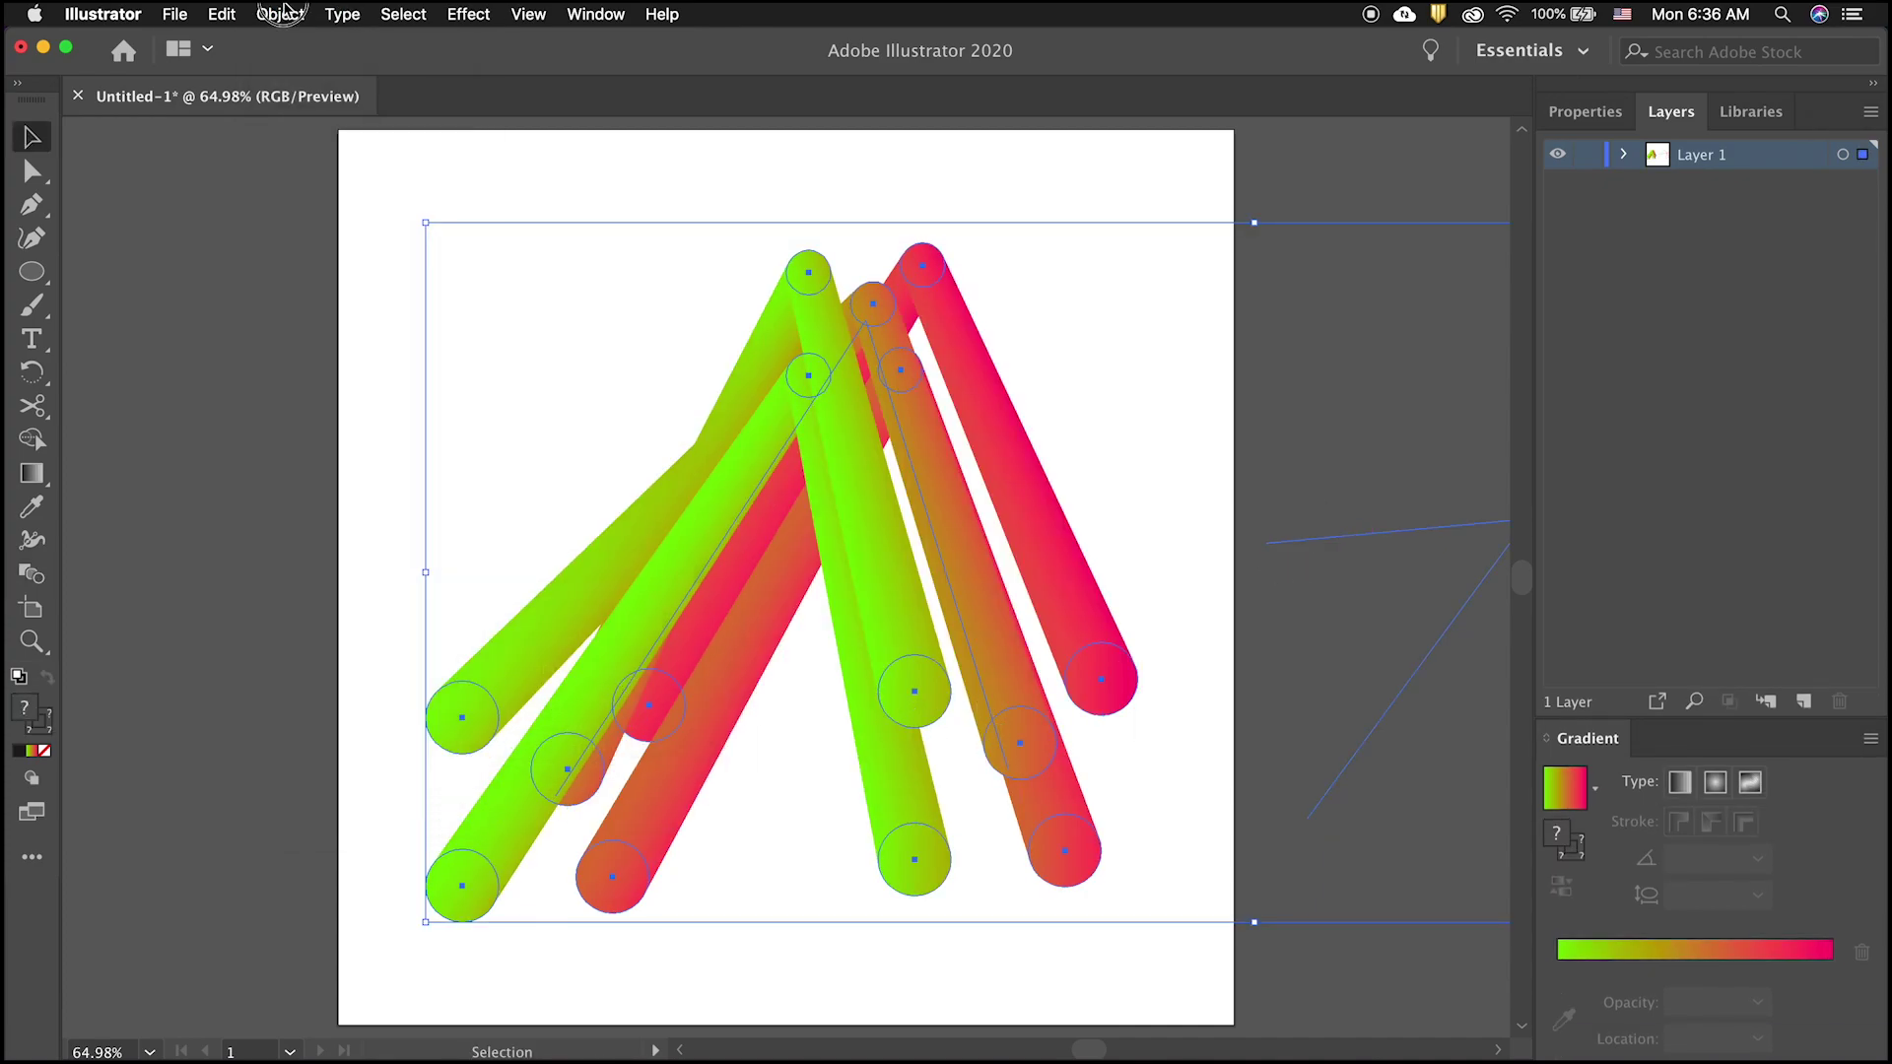
pyautogui.click(279, 14)
pyautogui.click(647, 696)
pyautogui.moveTo(1354, 560); pyautogui.dragTo(556, 523)
# - In outline view, nudge the blend left and convert the spine's corners into smooth curves, including a small loop and a rounded arch
pyautogui.press('super+y')
pyautogui.press('p')
pyautogui.keyDown('super'); pyautogui.moveTo(709, 506); pyautogui.dragTo(647, 498); pyautogui.keyUp('super')
pyautogui.moveTo(617, 411); pyautogui.dragTo(507, 394)
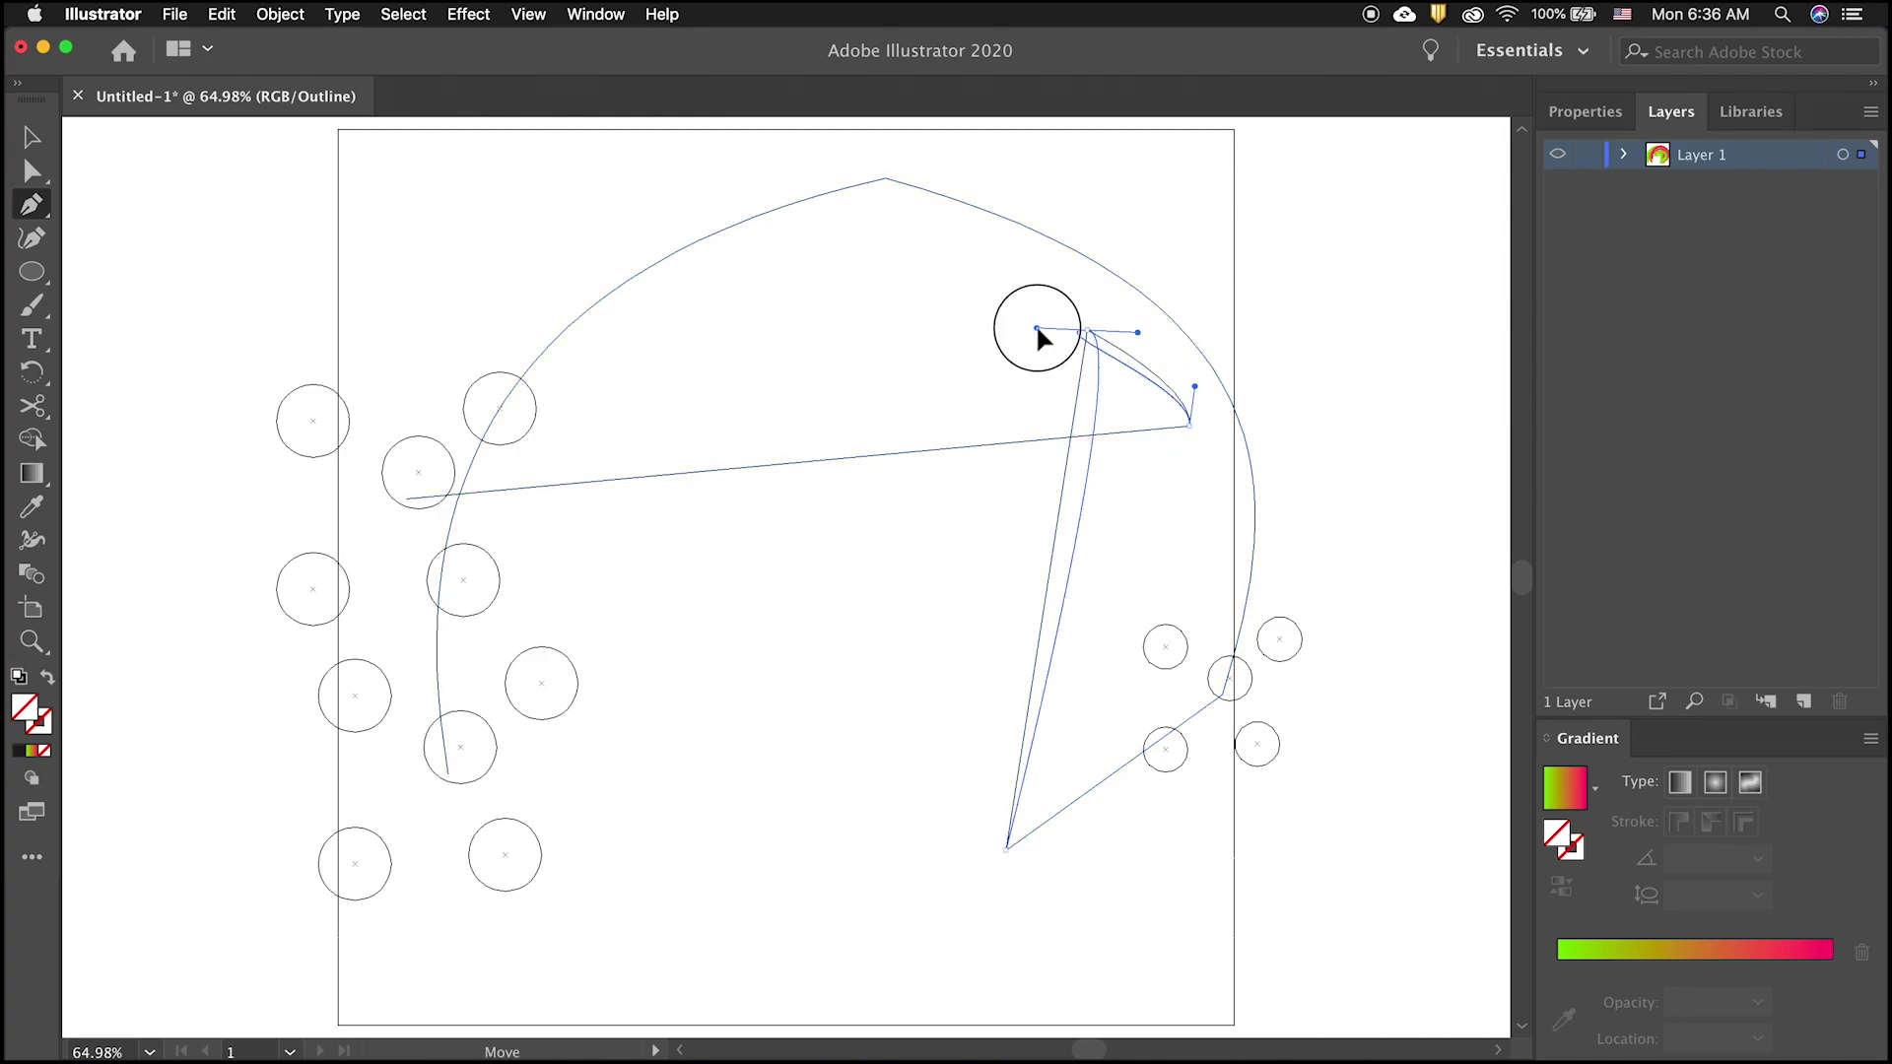
pyautogui.moveTo(1036, 328); pyautogui.dragTo(1176, 305)
pyautogui.moveTo(1191, 424); pyautogui.dragTo(1123, 503)
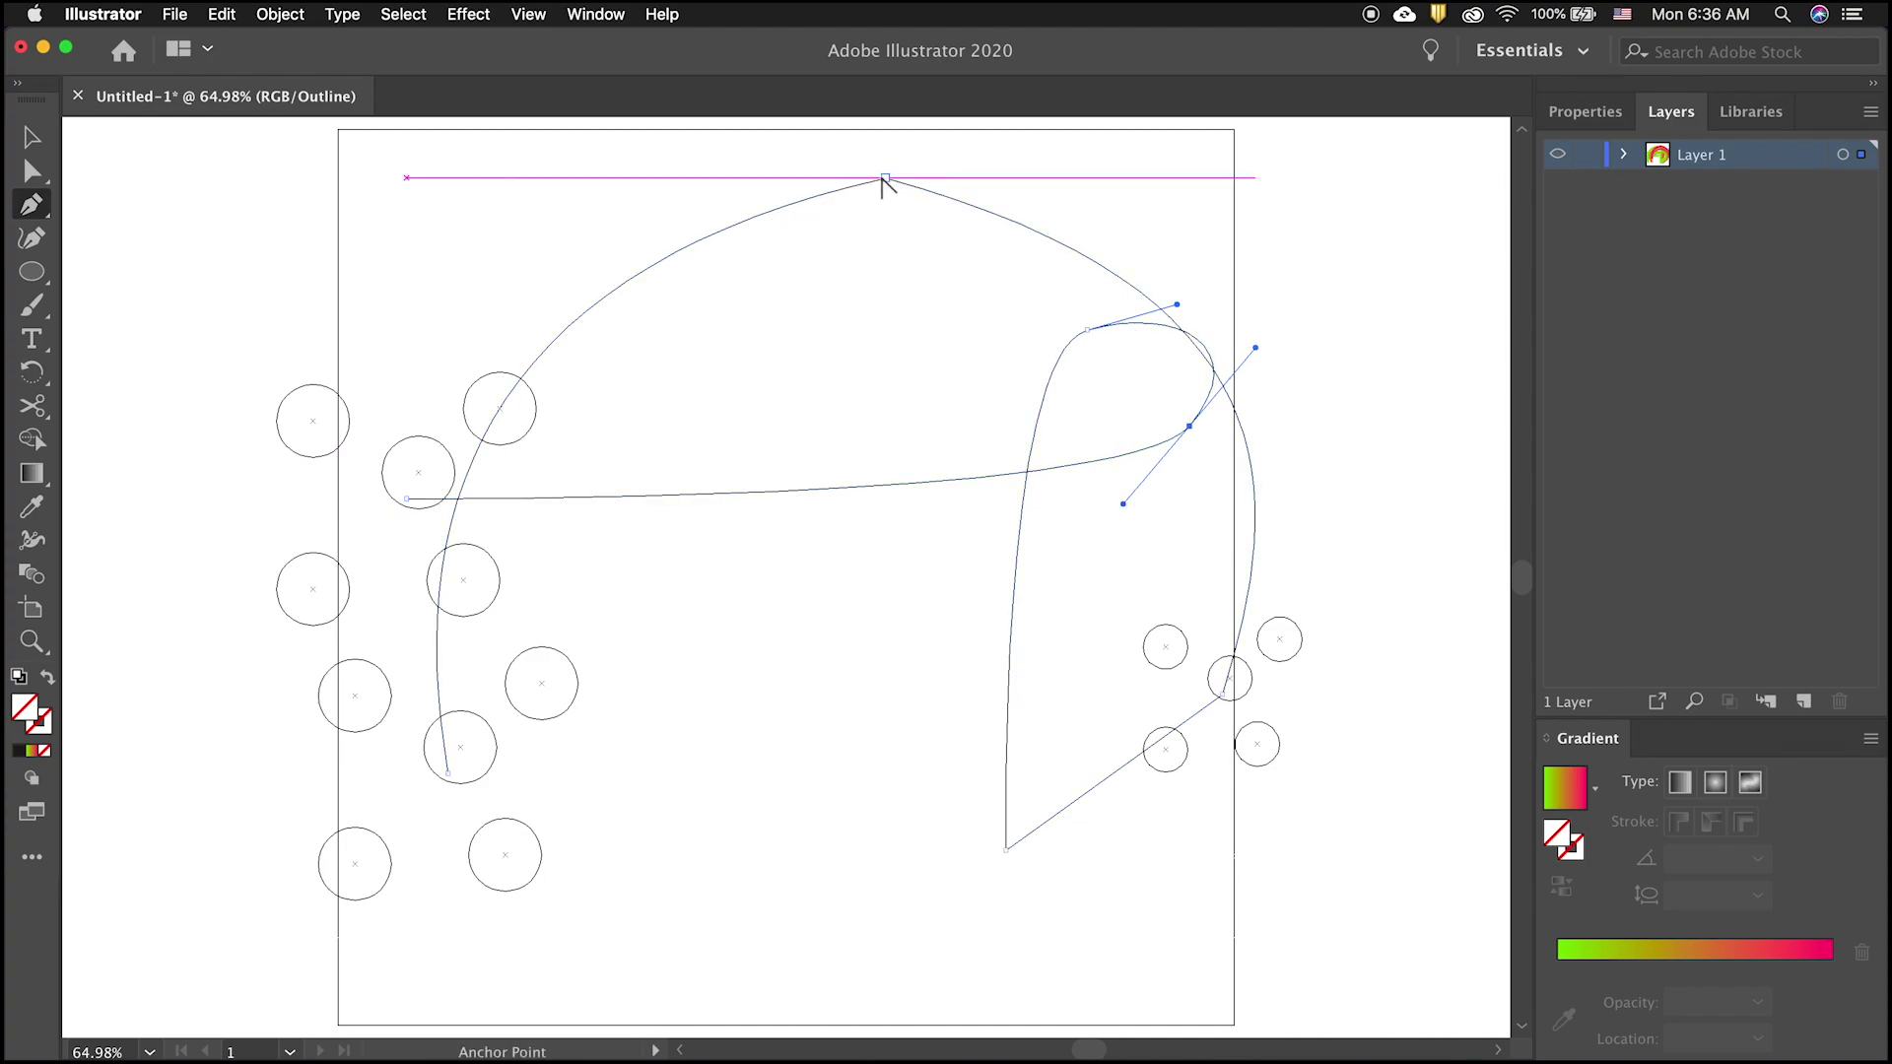
pyautogui.moveTo(883, 178); pyautogui.dragTo(1247, 187)
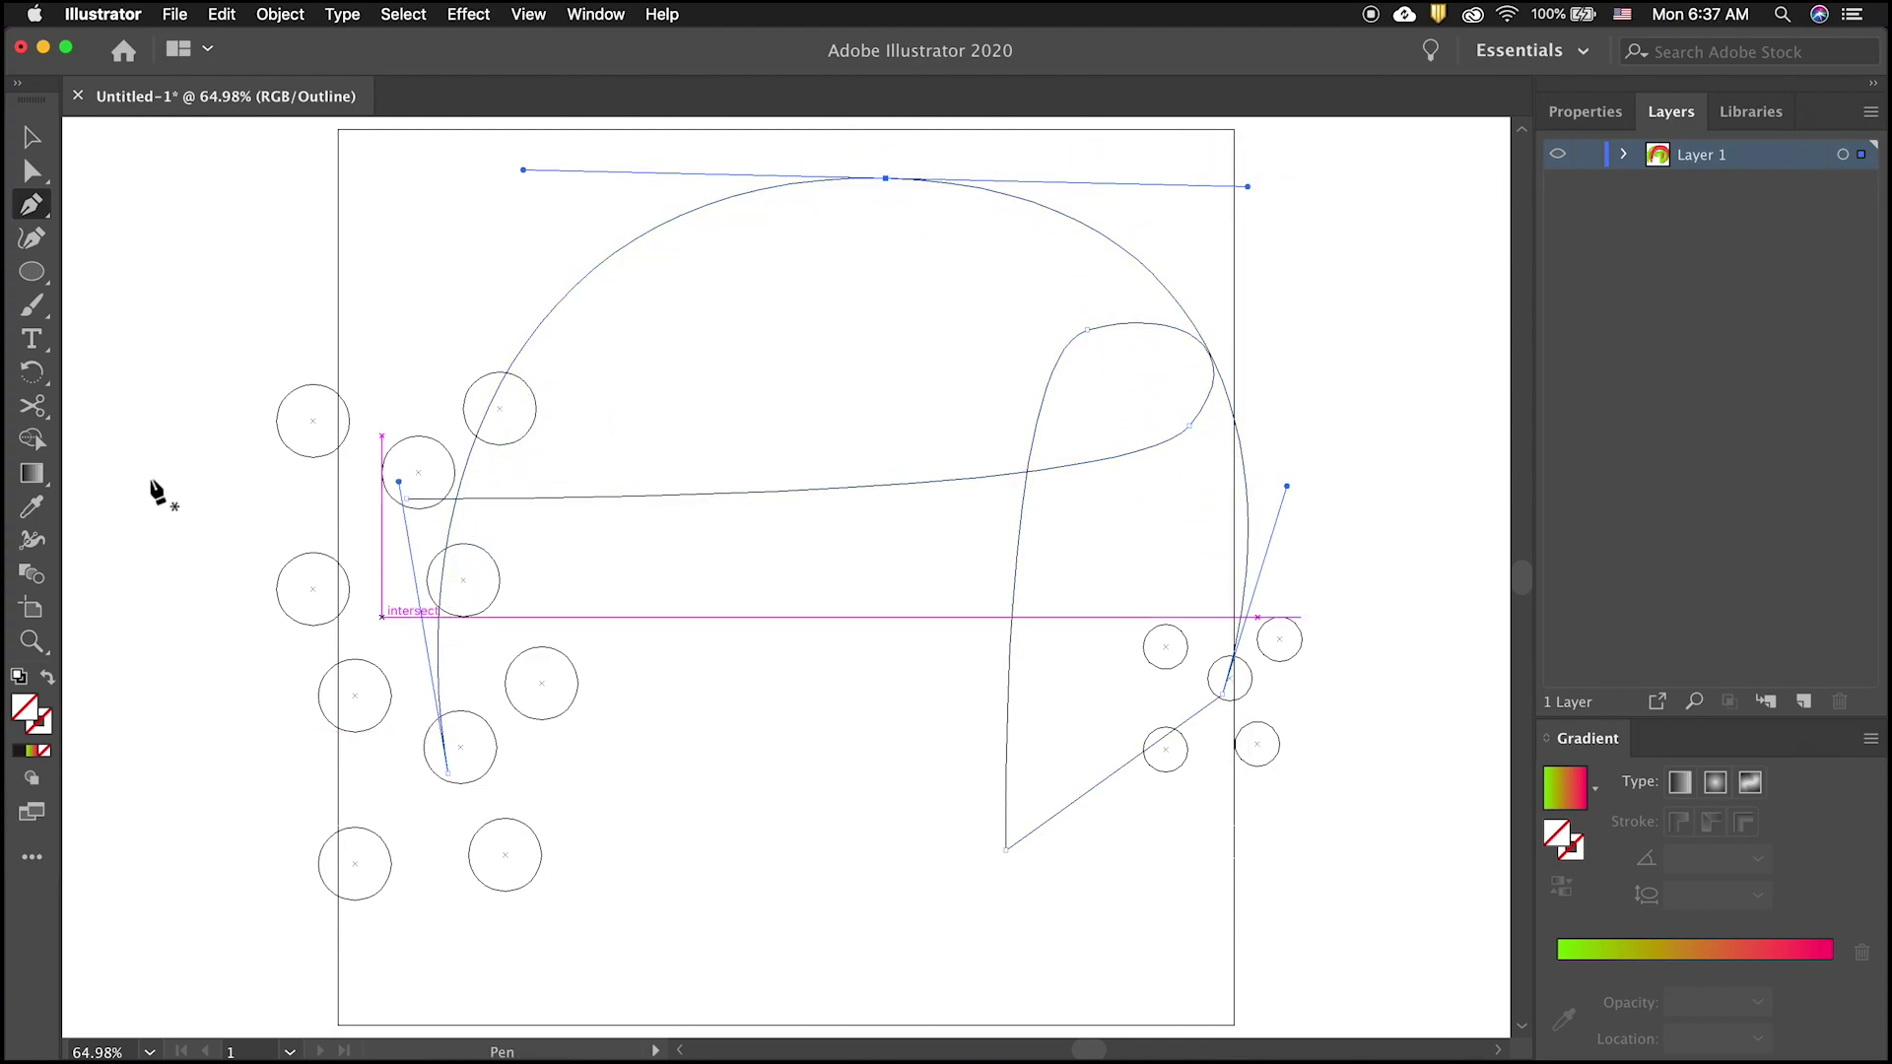
# - Isolate the blend and move the circle cluster at the spine's upper-left end up and left off the artboard
pyautogui.press('v')
pyautogui.press('super+a')
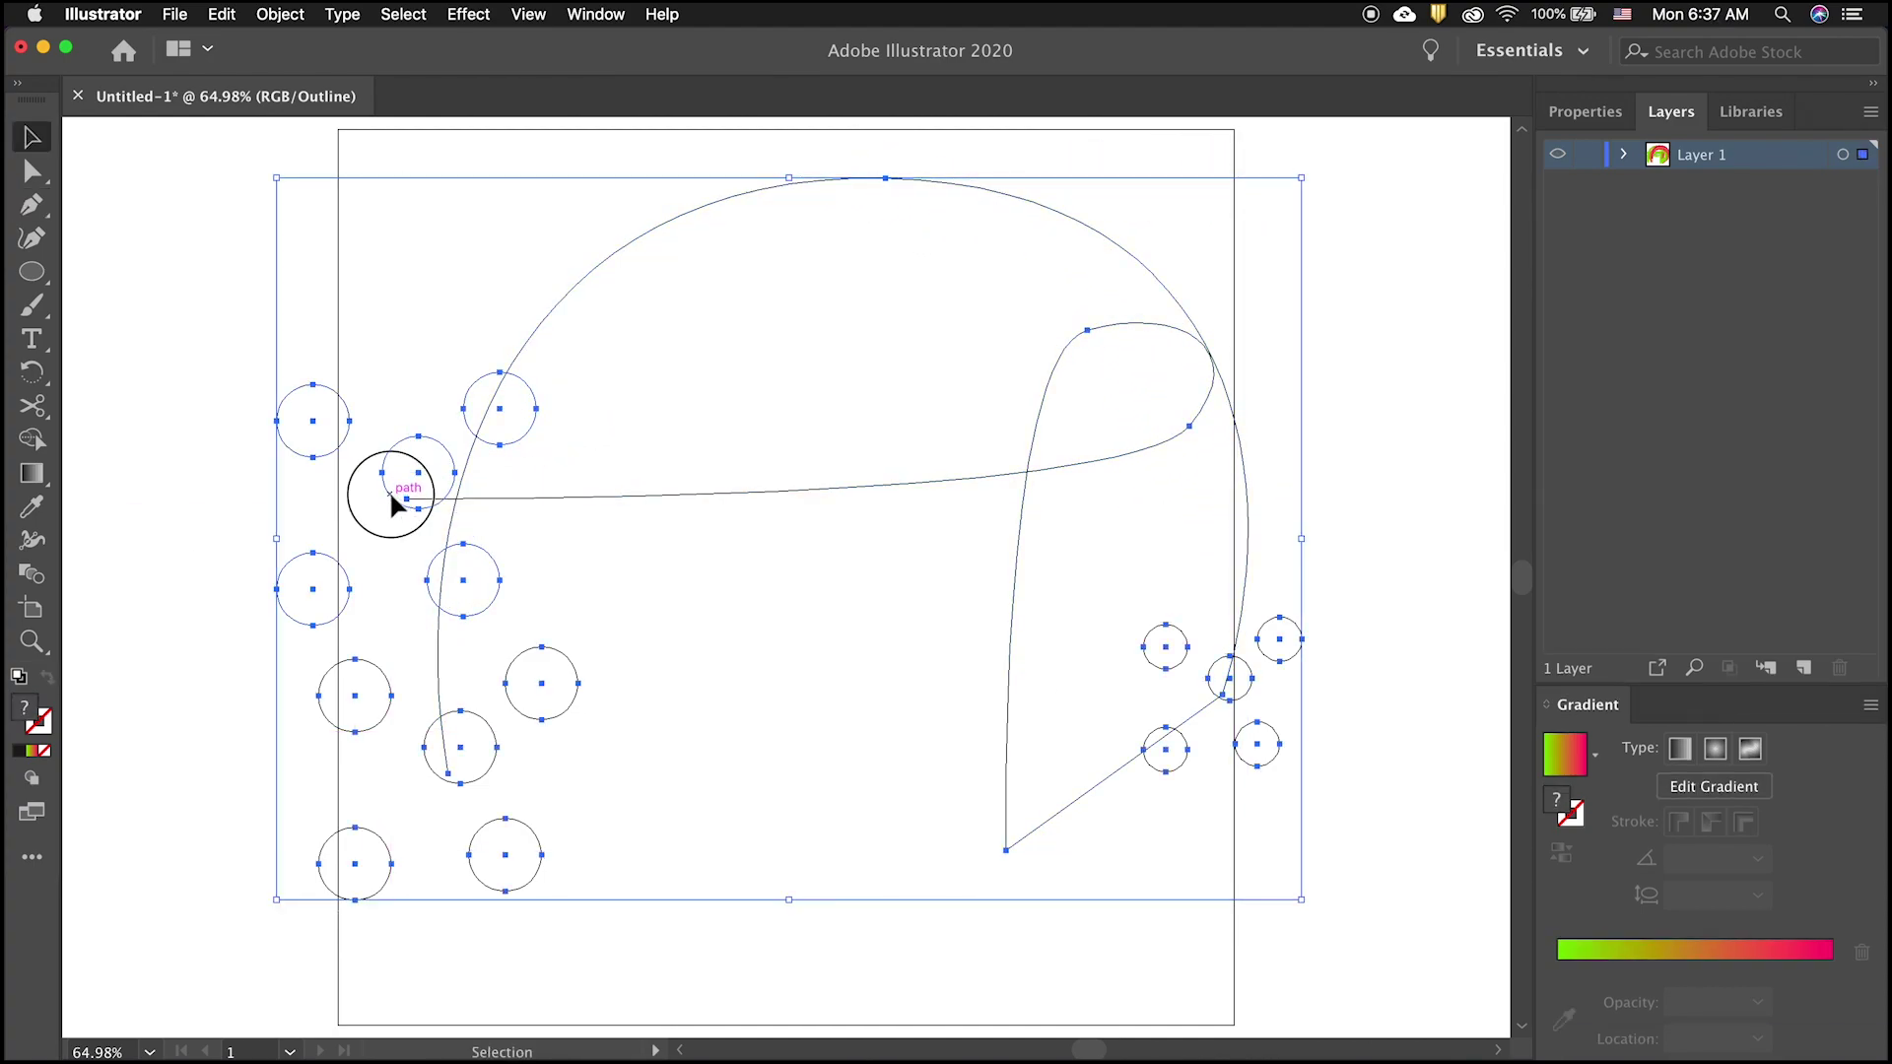
pyautogui.doubleClick(390, 494)
pyautogui.moveTo(390, 495); pyautogui.dragTo(237, 304)
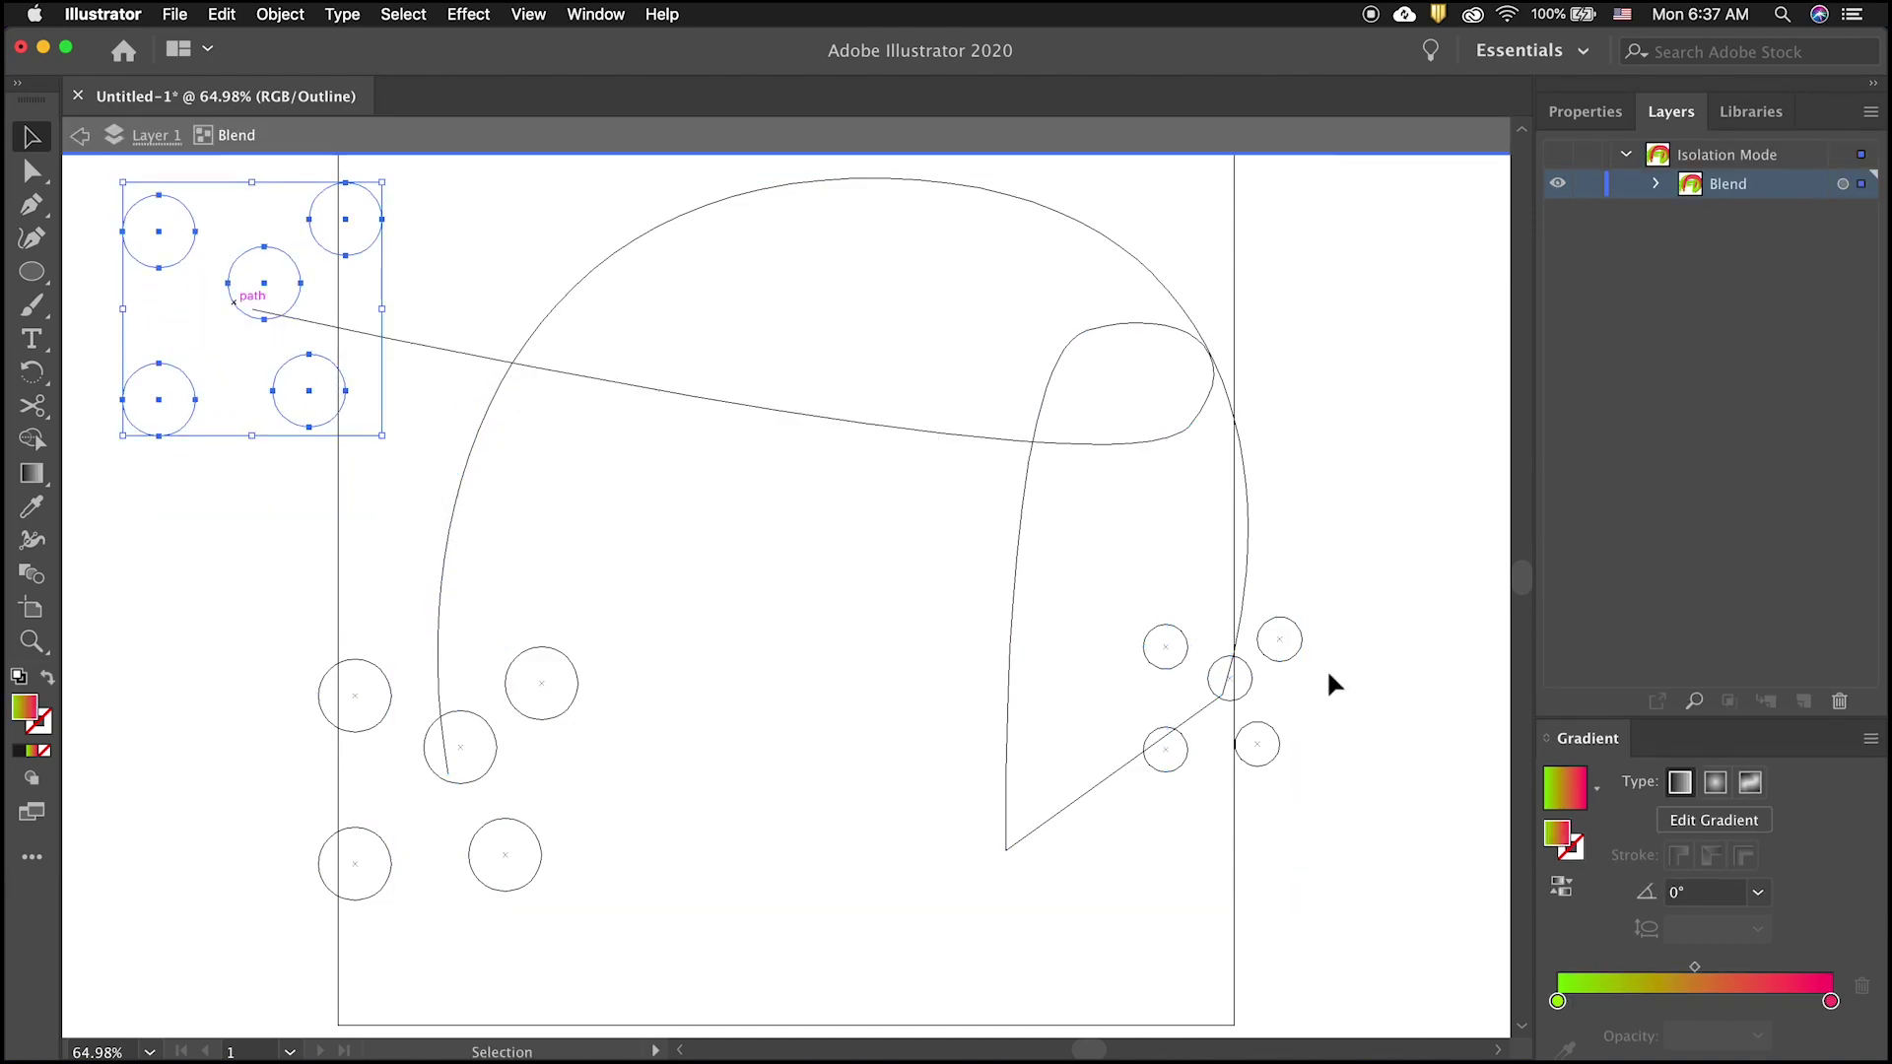
pyautogui.press('p')
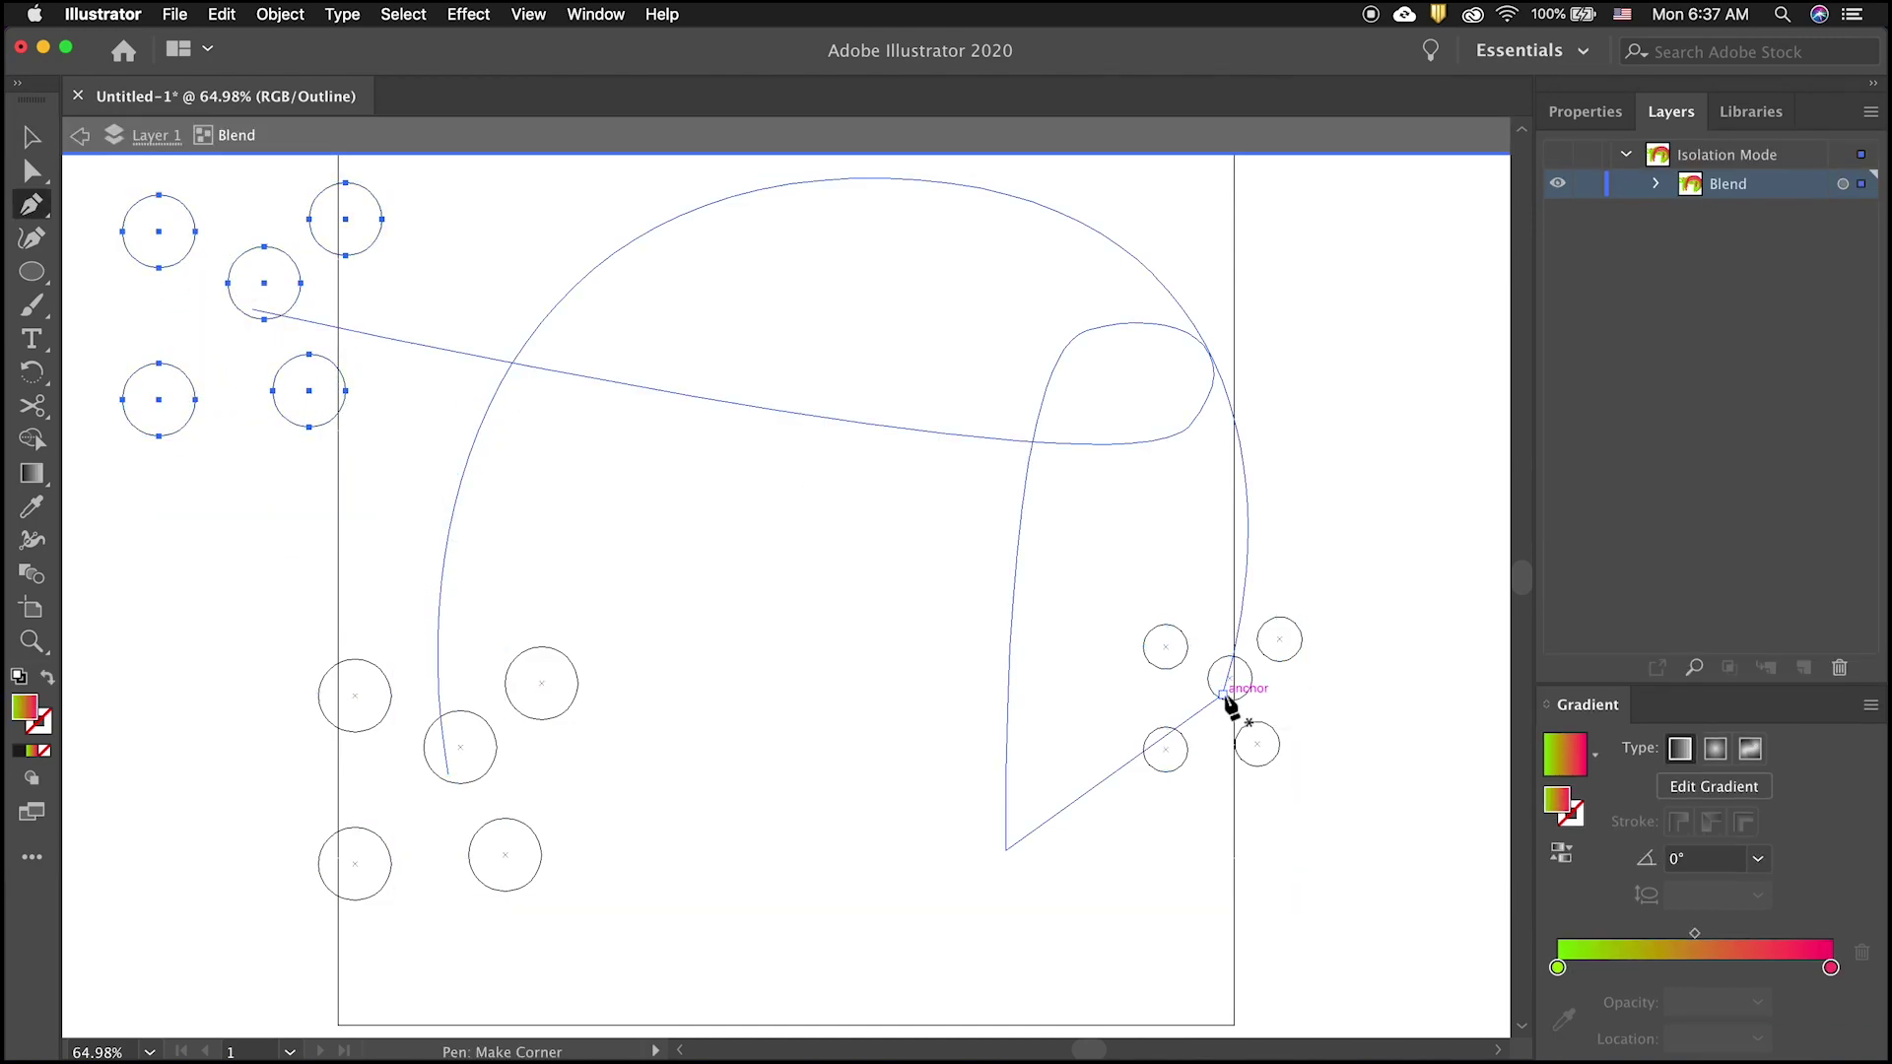
pyautogui.press('Escape')
# - Return to preview, enlarge the blend's lower-left circle cluster in isolation mode, and move it down and right
pyautogui.press('super+y')
pyautogui.press('v')
pyautogui.moveTo(504, 633); pyautogui.dragTo(1148, 361)
pyautogui.doubleClick(570, 786)
pyautogui.click(570, 786)
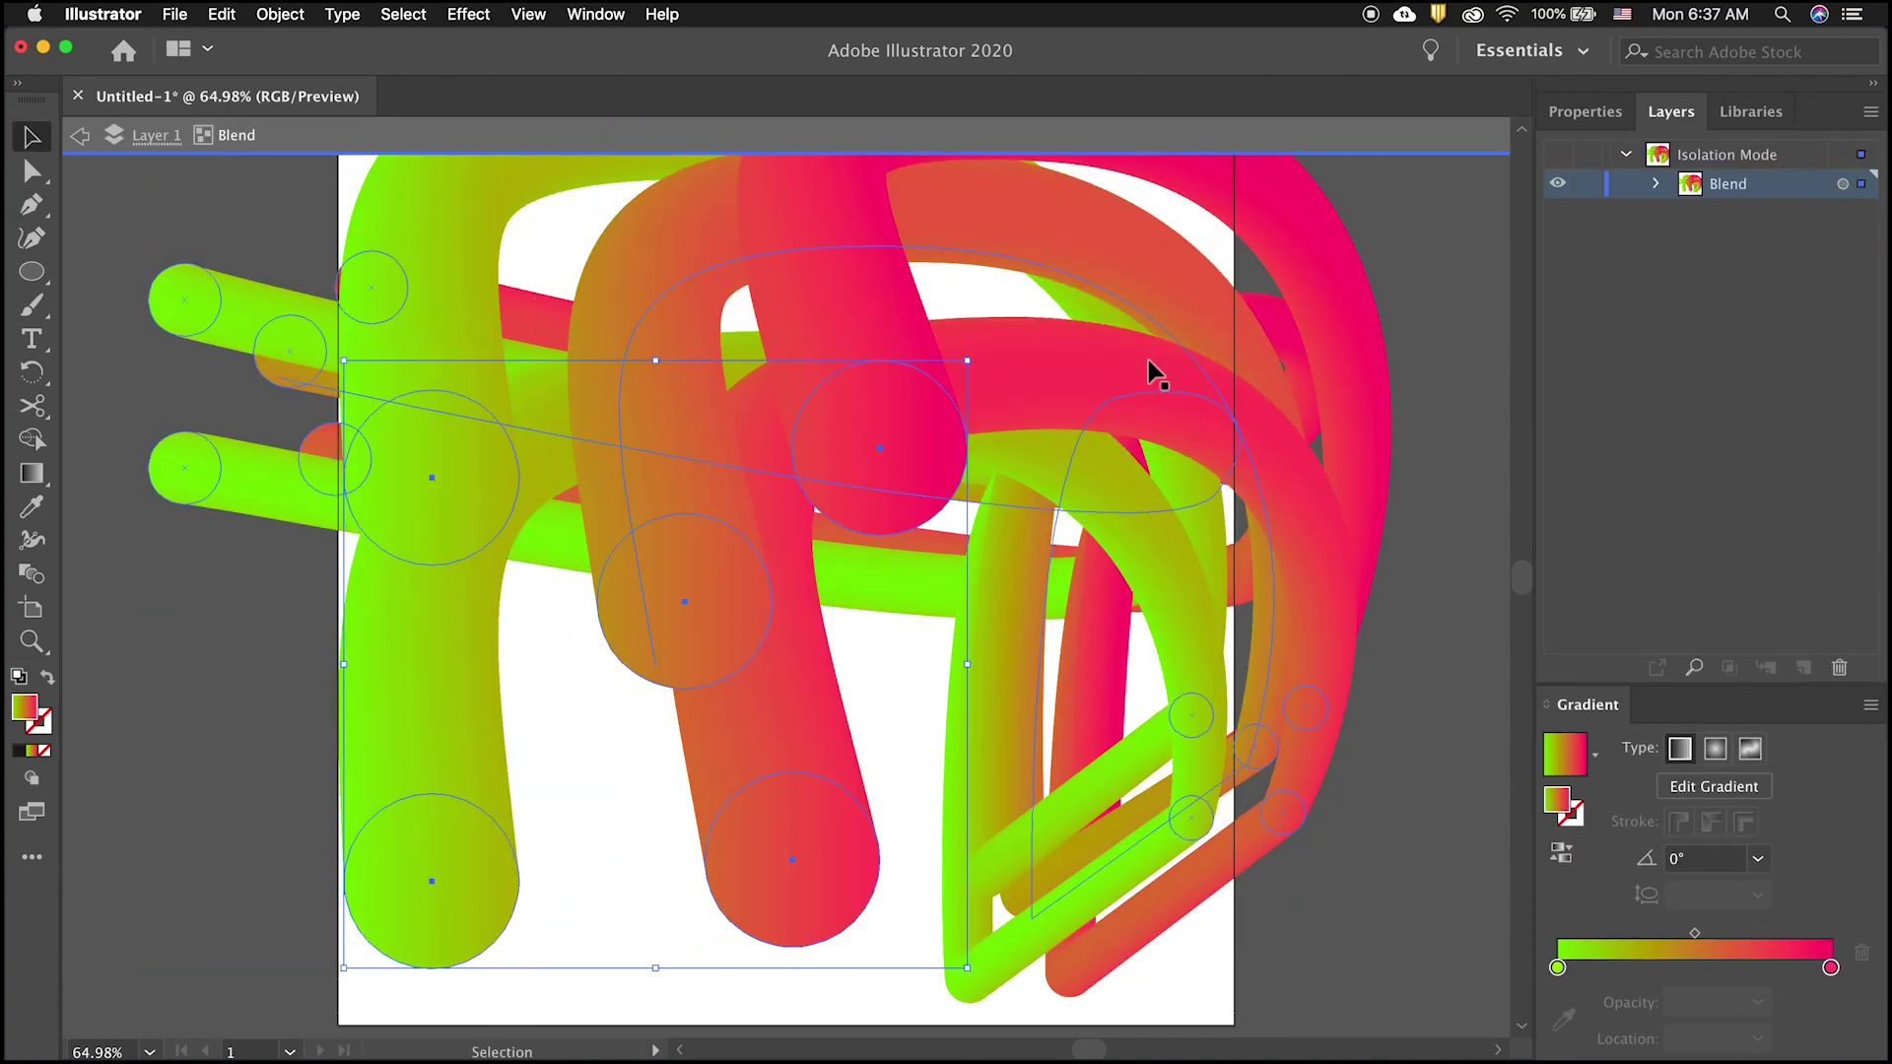
pyautogui.moveTo(724, 651); pyautogui.dragTo(826, 816)
pyautogui.click(80, 137)
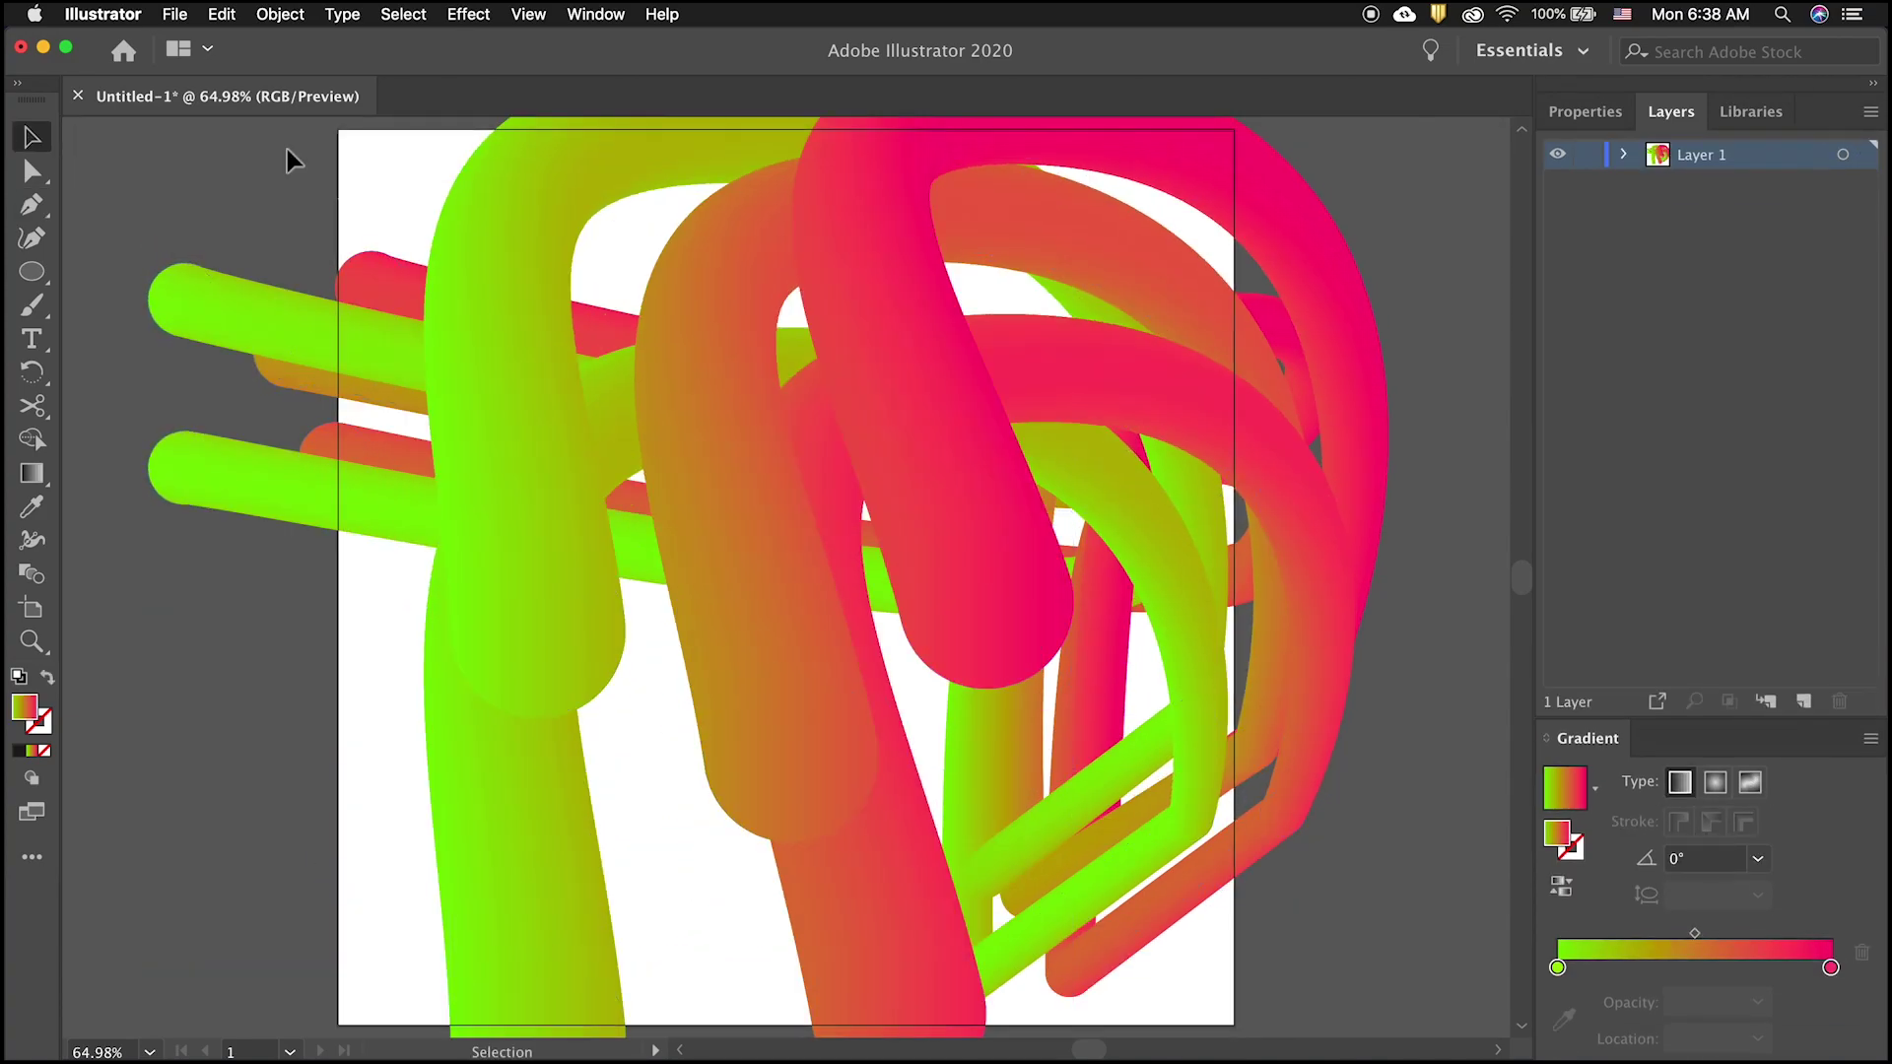